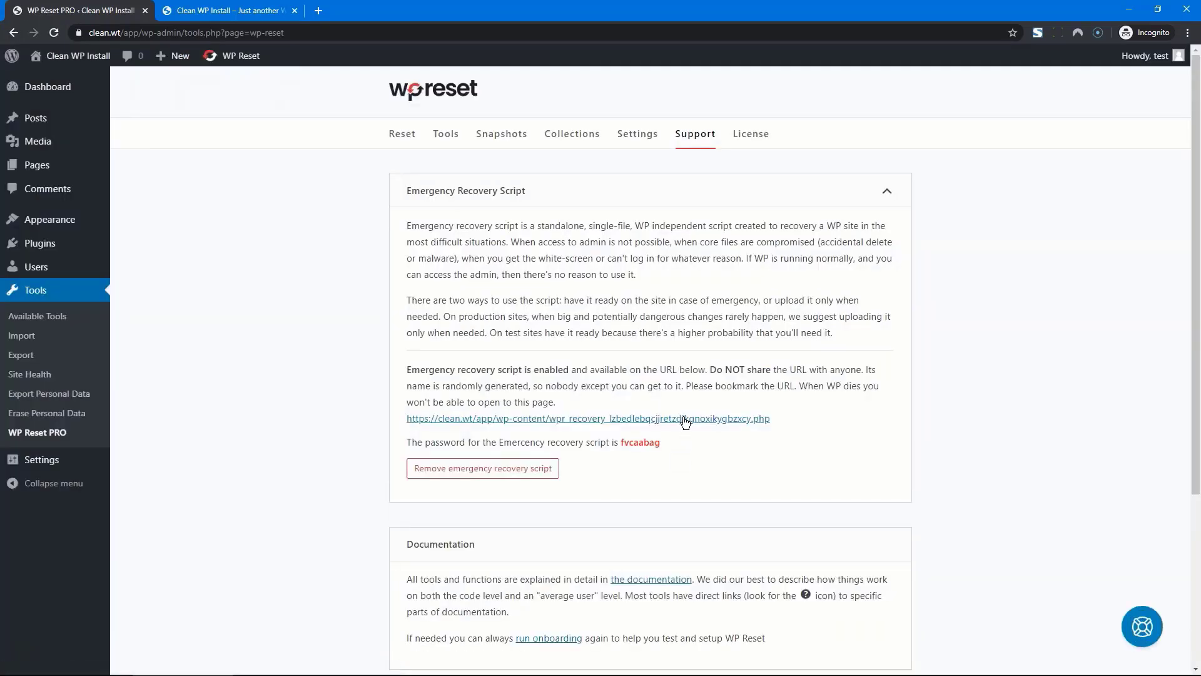
Copy the installed recovery script's private URL and its password for later use
right_click(685, 423)
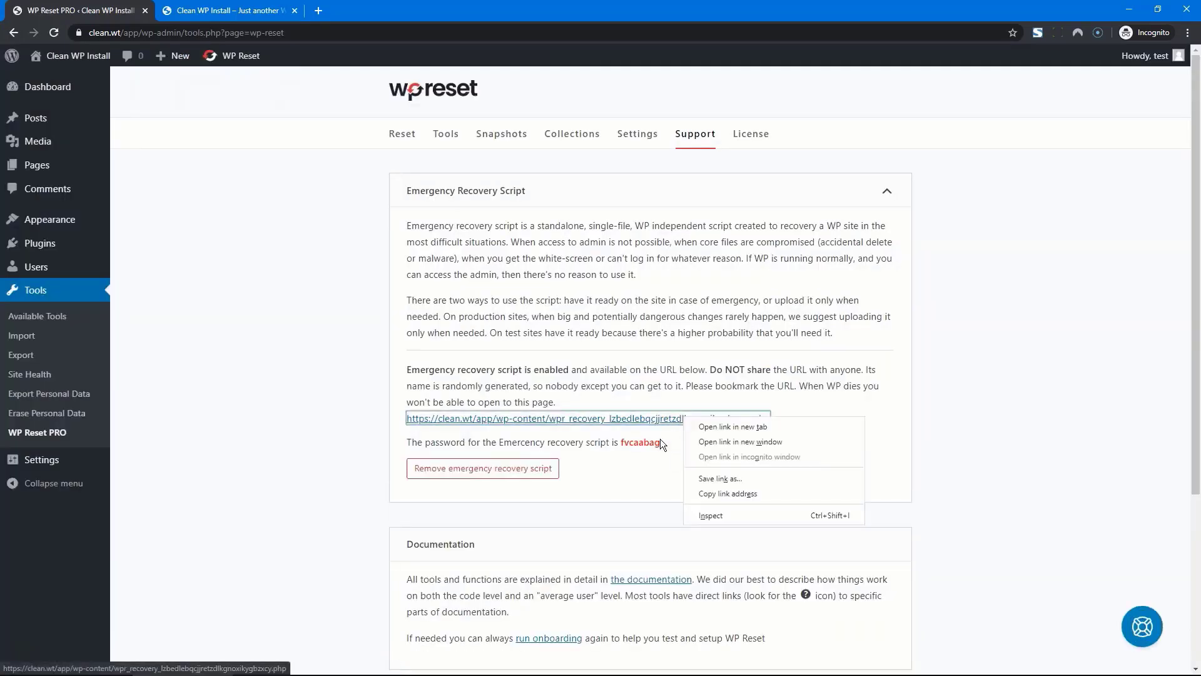
left_click(737, 492)
double_click(648, 441)
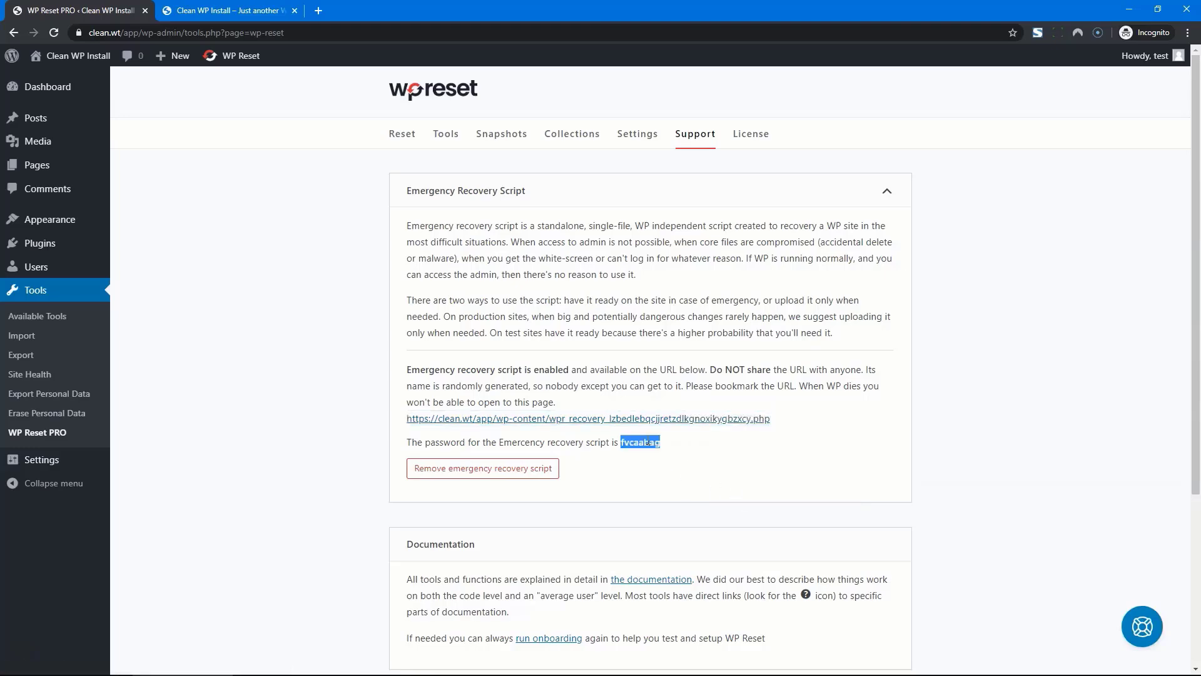
left_click(728, 478)
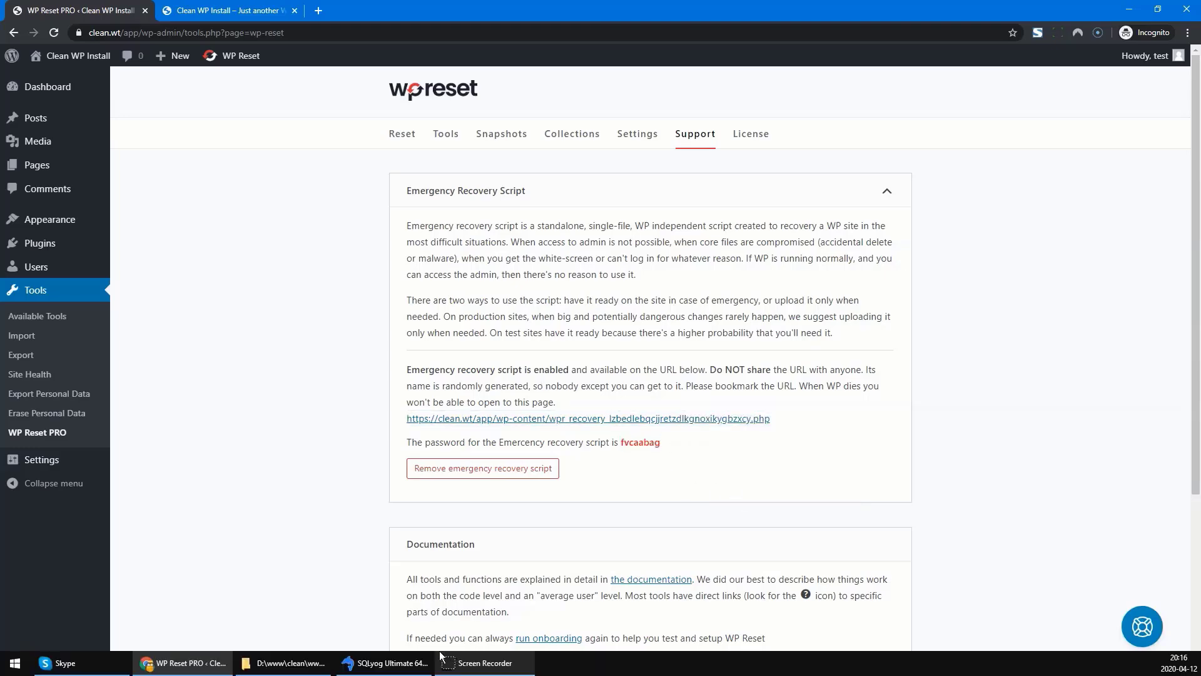
Delete wp-settings.php through xmlrpc.php from the app folder and 22 class files from wp-includes
left_click(300, 666)
left_click_drag(714, 569, 666, 407)
key("Delete")
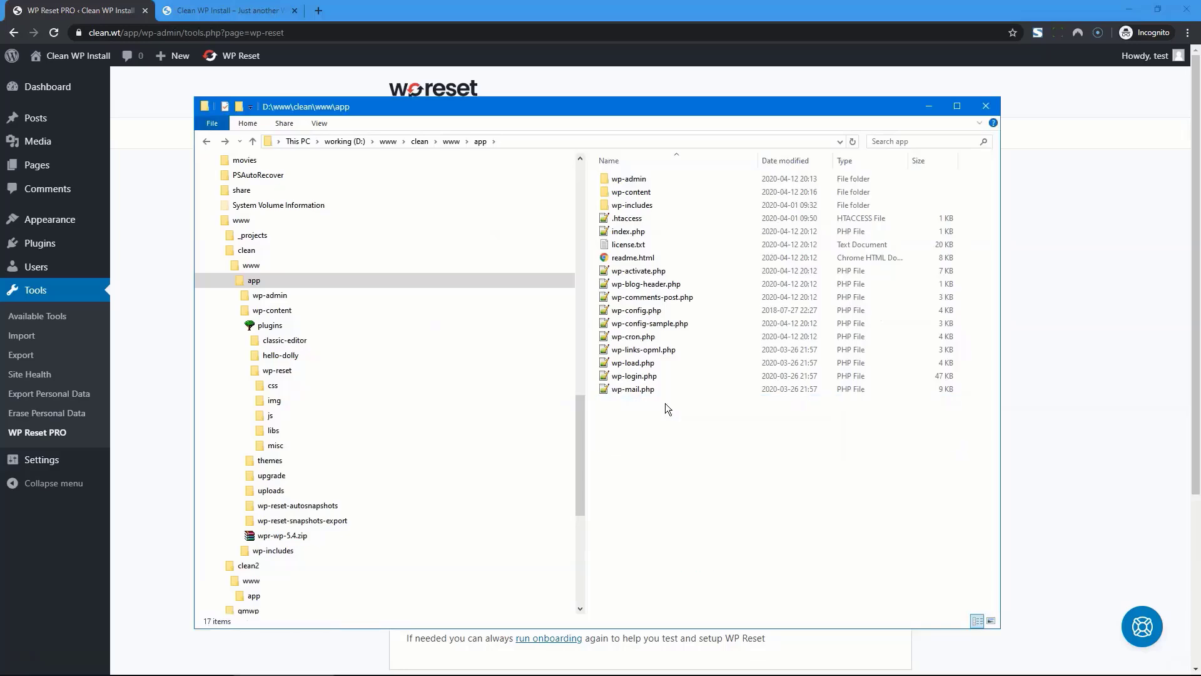
double_click(644, 205)
scroll(709, 314, "down", 14)
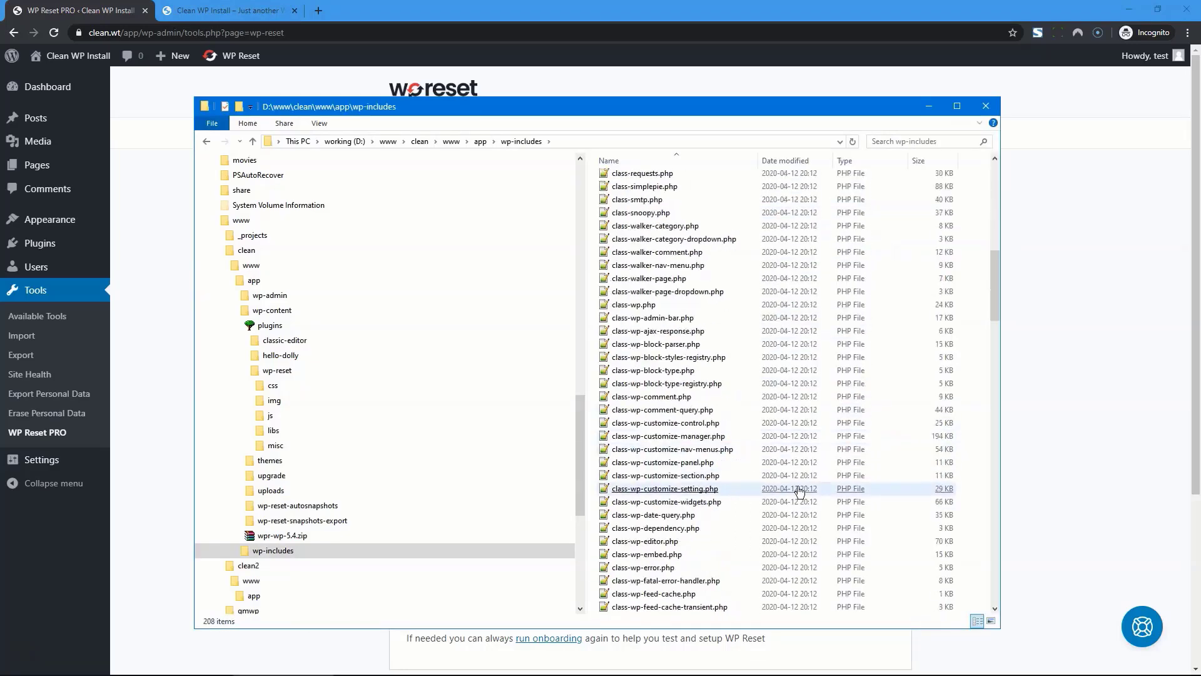
left_click_drag(921, 305, 688, 582)
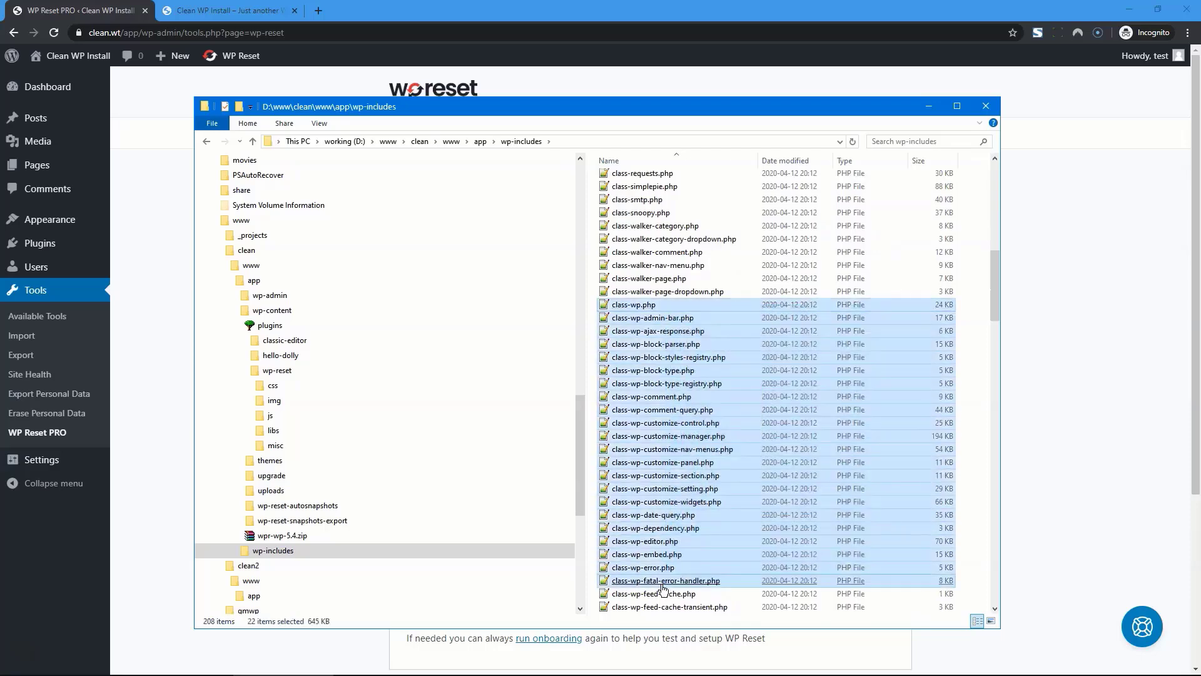
key("Delete")
Delete 15 more wp-includes files, from locale.php through nav-menu.php
scroll(762, 471, "down", 20)
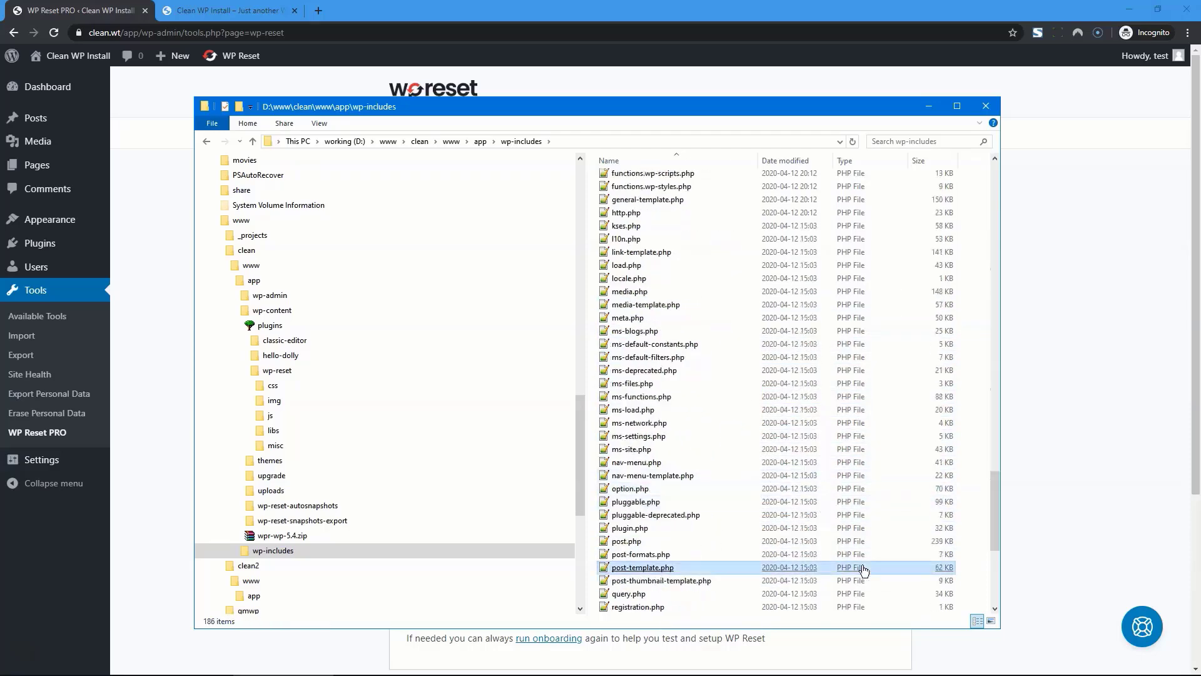
left_click_drag(859, 567, 781, 381)
left_click(747, 468)
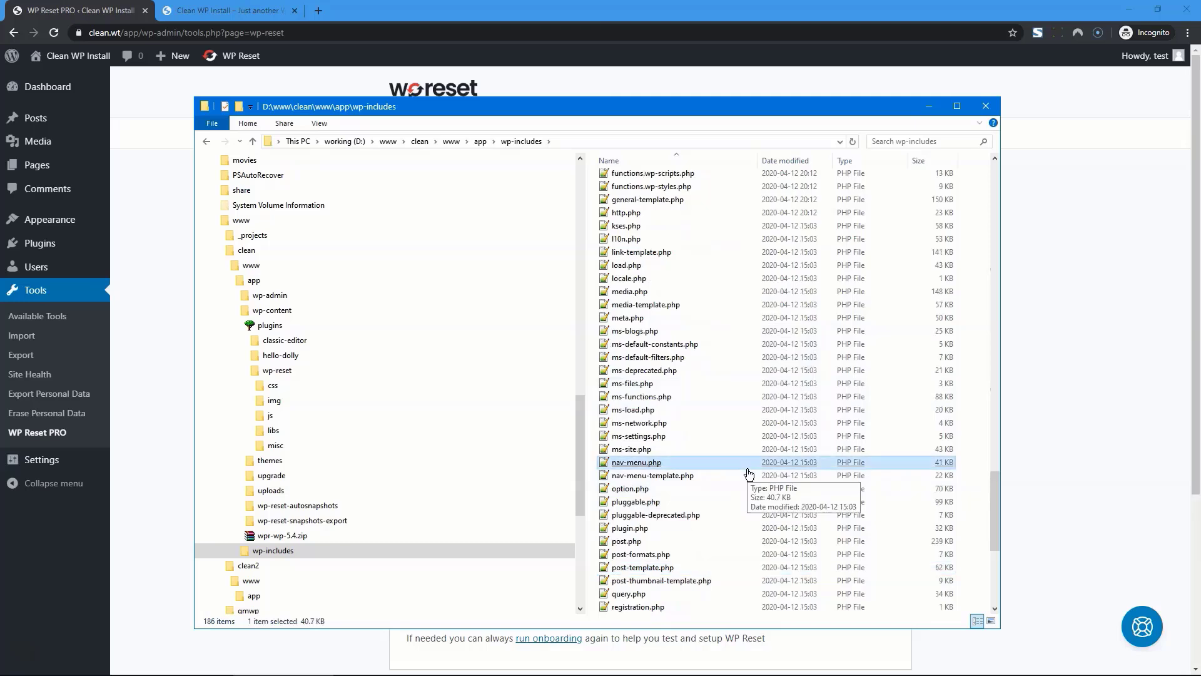
key("shift+Up")
key("shift+Up")
key("shift+Up")
key("shift+Up")
key("shift+Up")
key("shift+Up")
key("shift+Up")
key("shift+Up")
key("shift+Up")
key("shift+Up")
key("shift+Up")
key("shift+Up")
key("shift+Up")
key("shift+Up")
key("Delete")
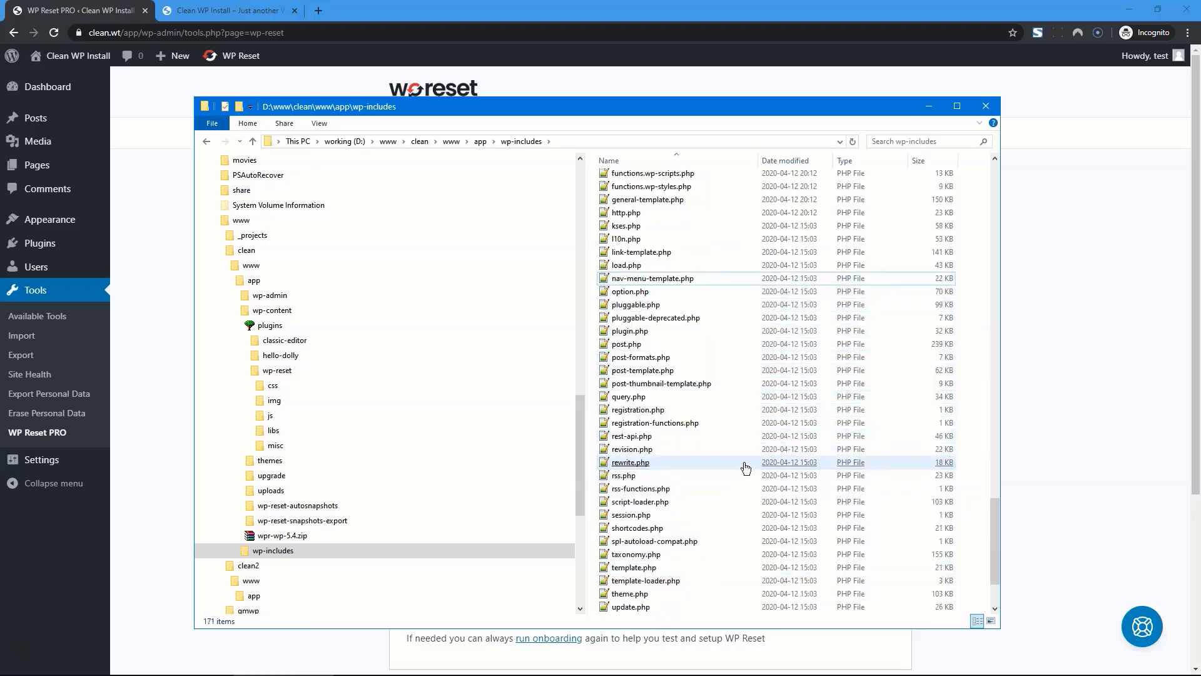
Create an empty bad-file.php in wp-includes, accepting the extension change
right_click(747, 468)
mouse_move(814, 633)
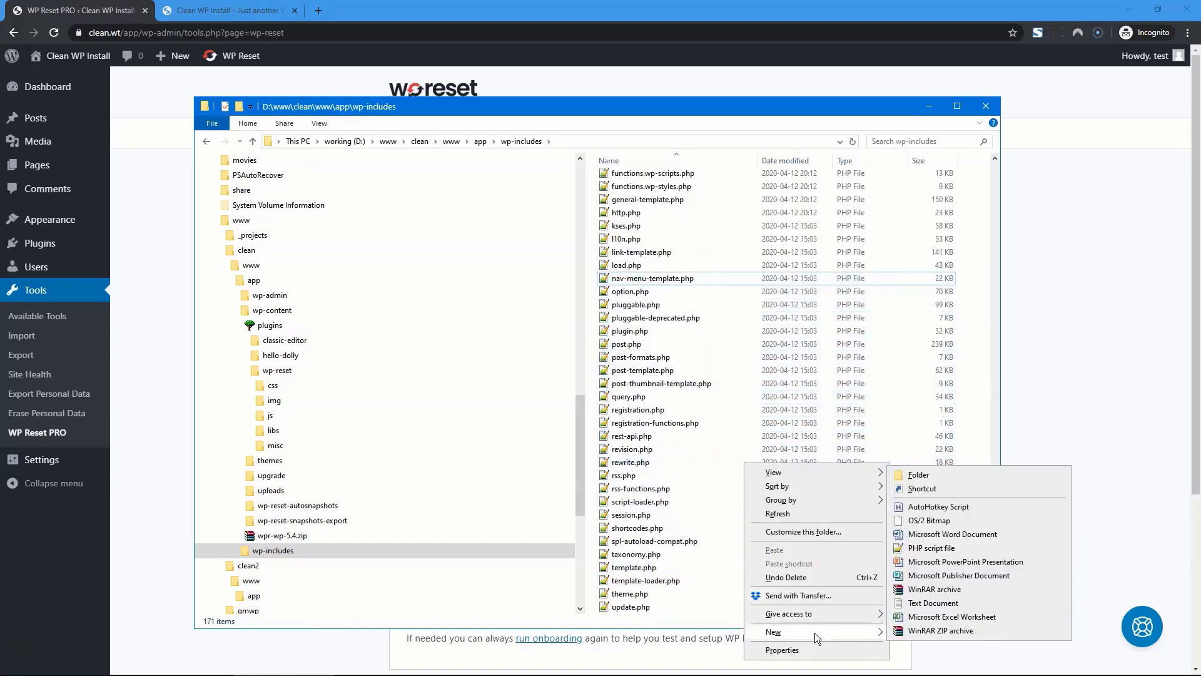
left_click(932, 603)
type("bad-file")
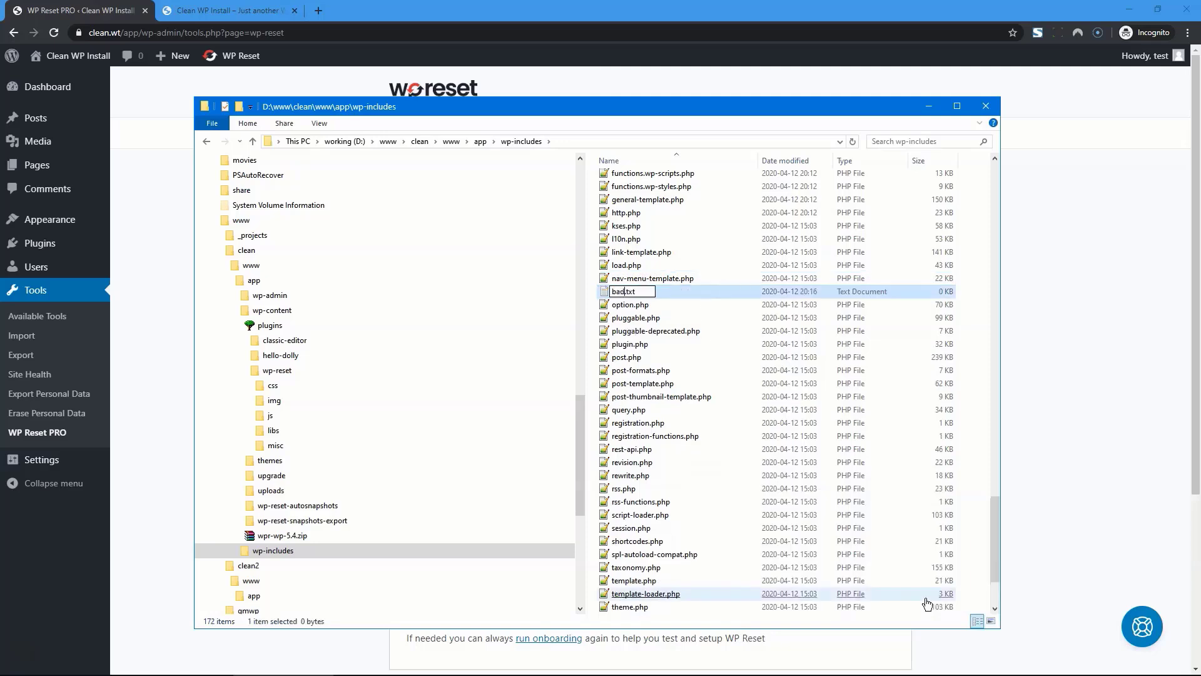
type(".php")
key("Delete")
key("Delete")
key("Delete")
key("Delete")
key("Return")
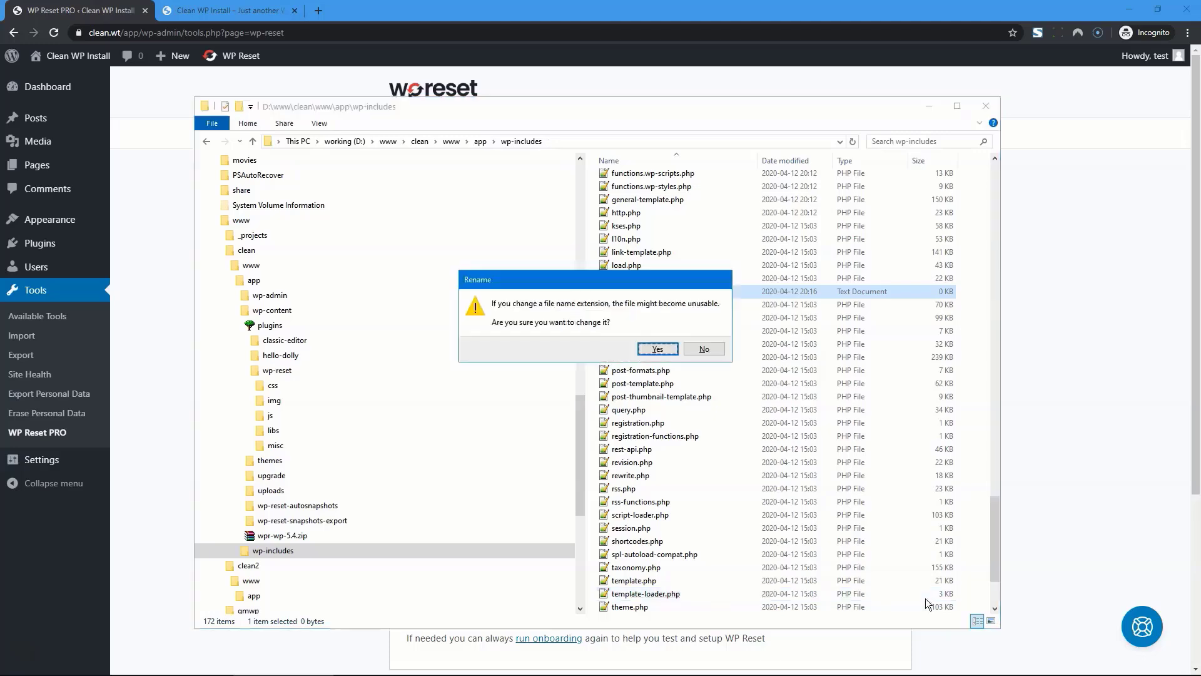
key("Return")
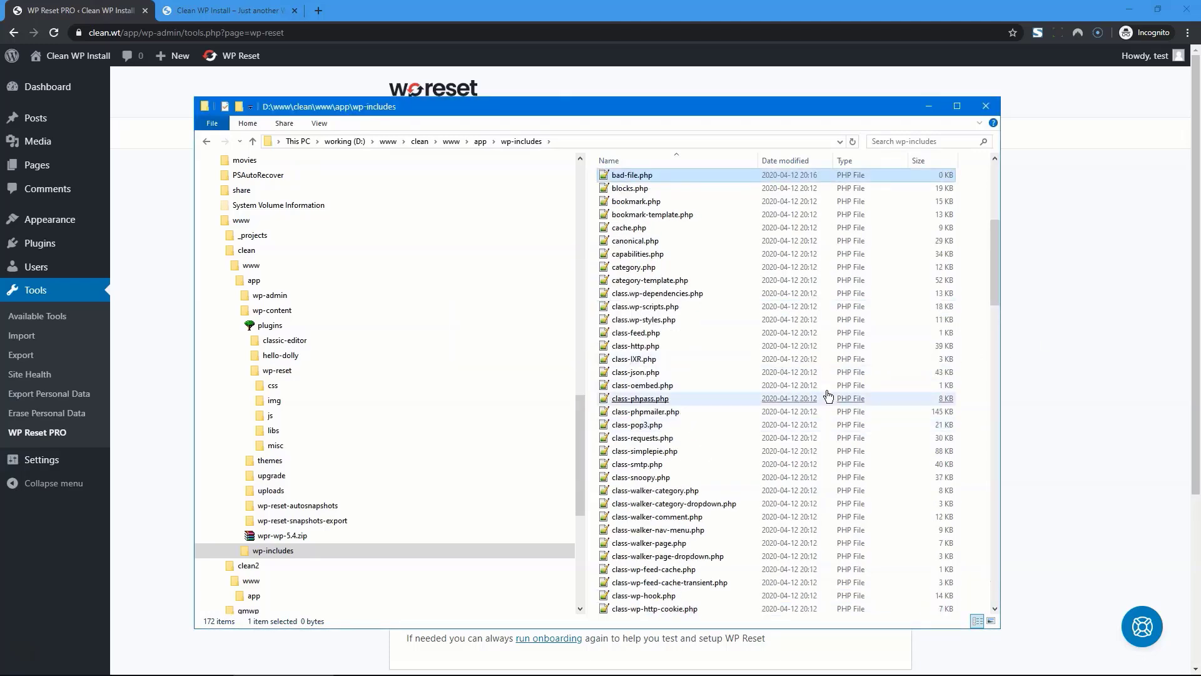
left_click(381, 664)
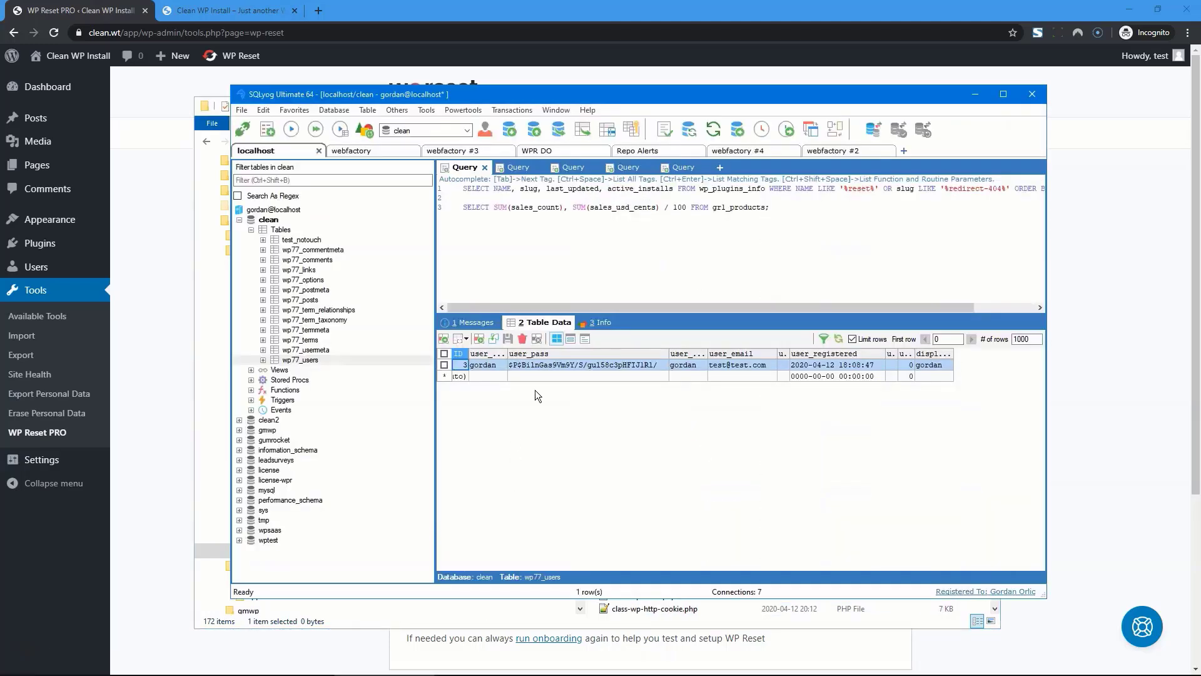
Delete both user rows from wp77_users and reload clean.wt to see HTTP ERROR 500
left_click(839, 339)
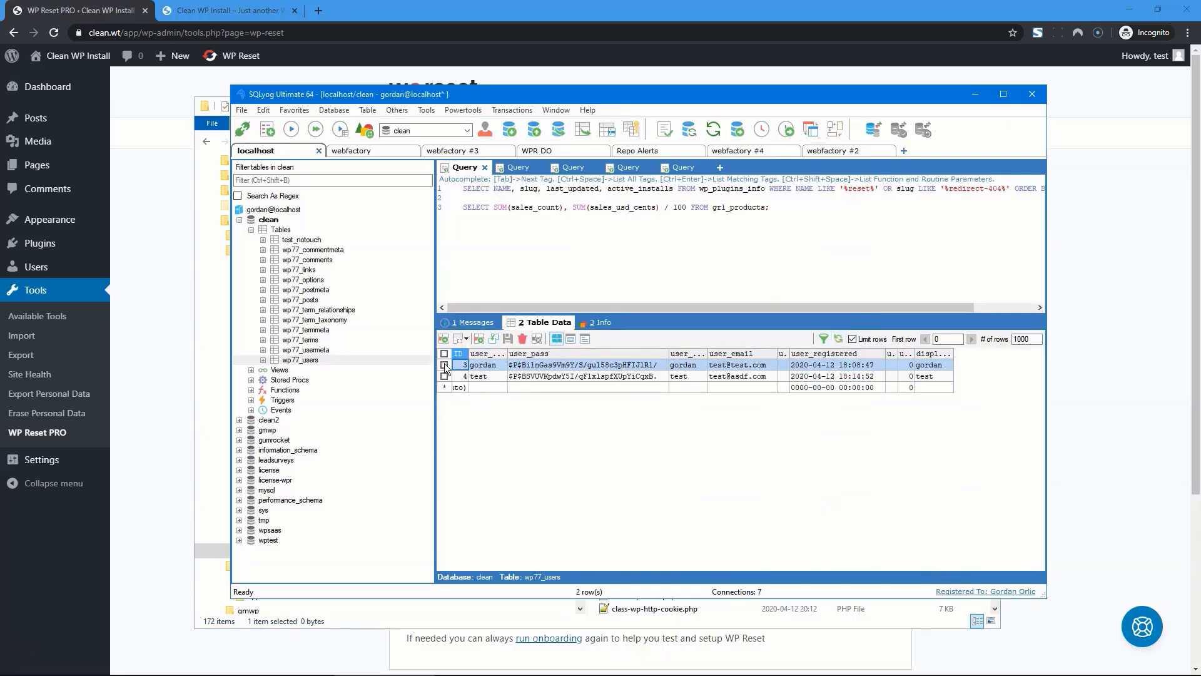
left_click(444, 365)
left_click(522, 339)
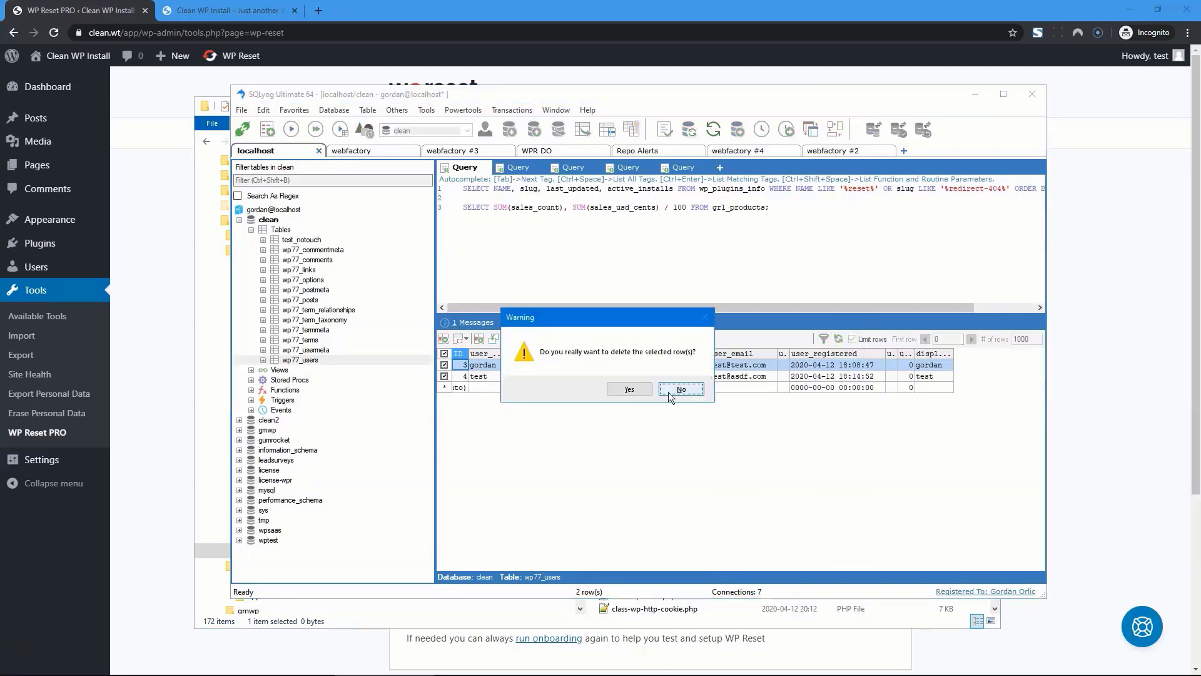
left_click(668, 392)
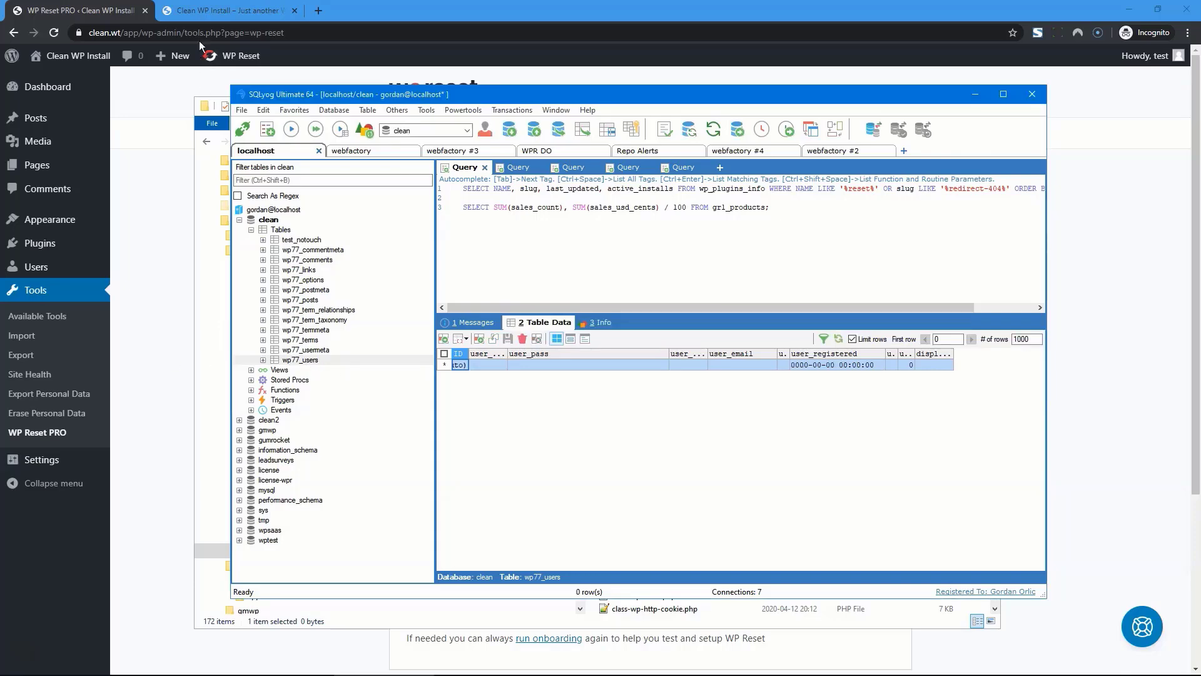
left_click(202, 10)
key("F5")
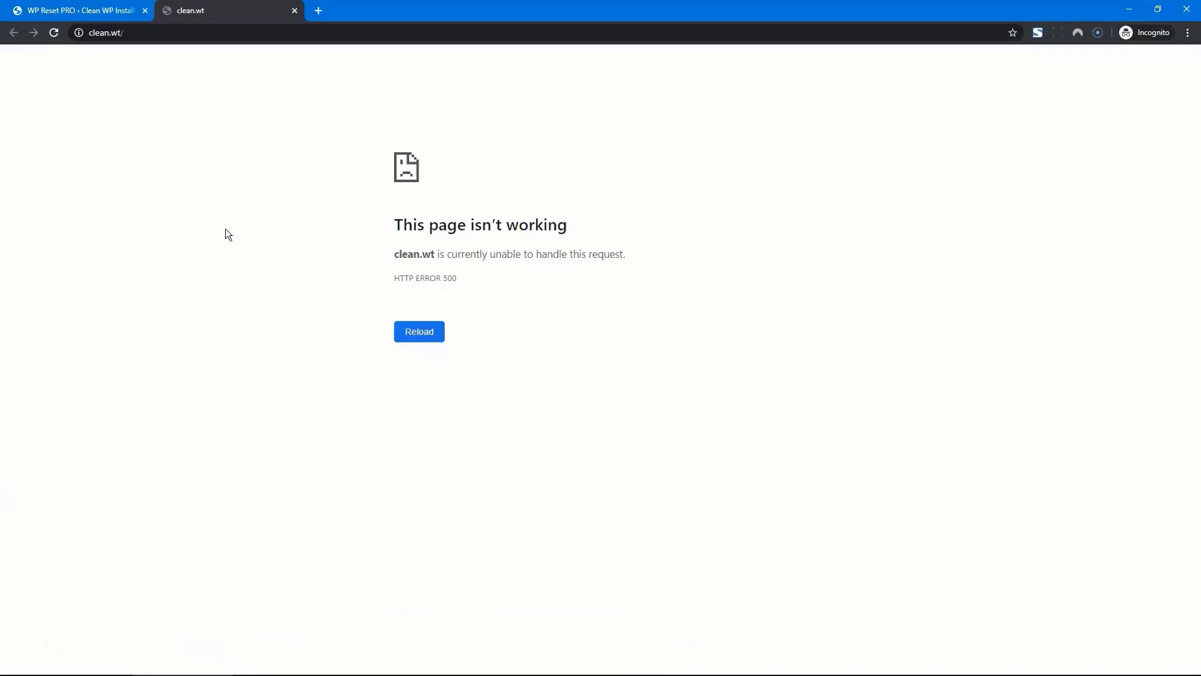
Load the recovery script's private URL from the clipboard in a new tab
key("ctrl+t")
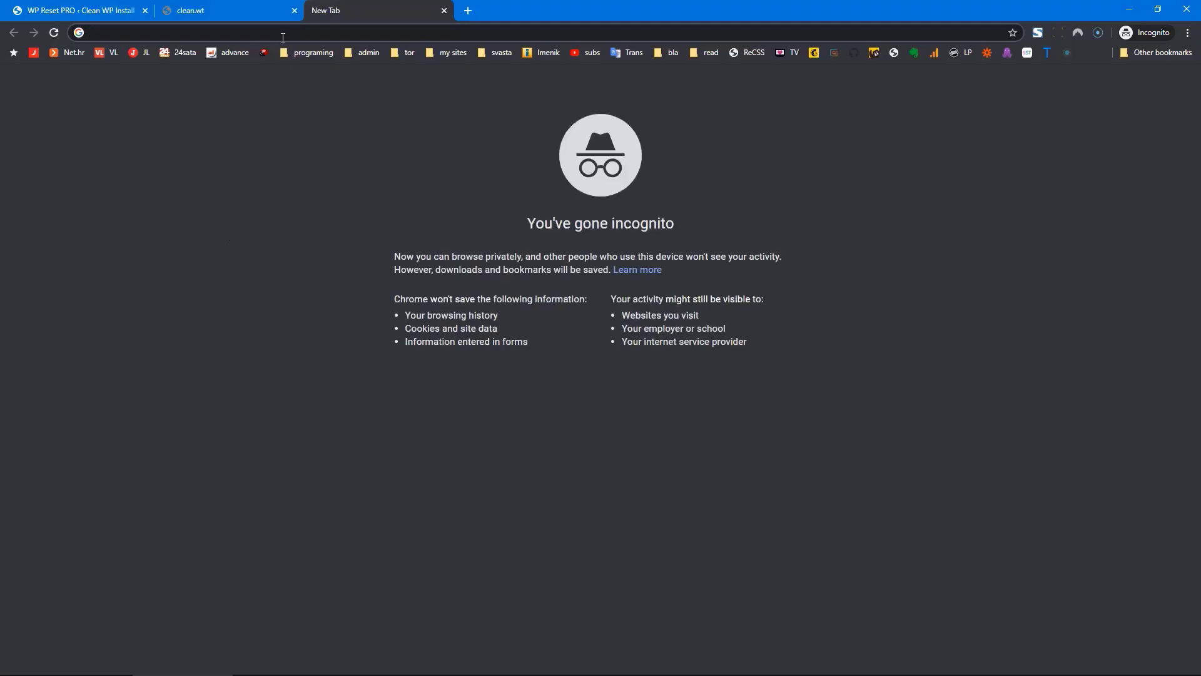
right_click(282, 31)
left_click(271, 30)
key("super+v")
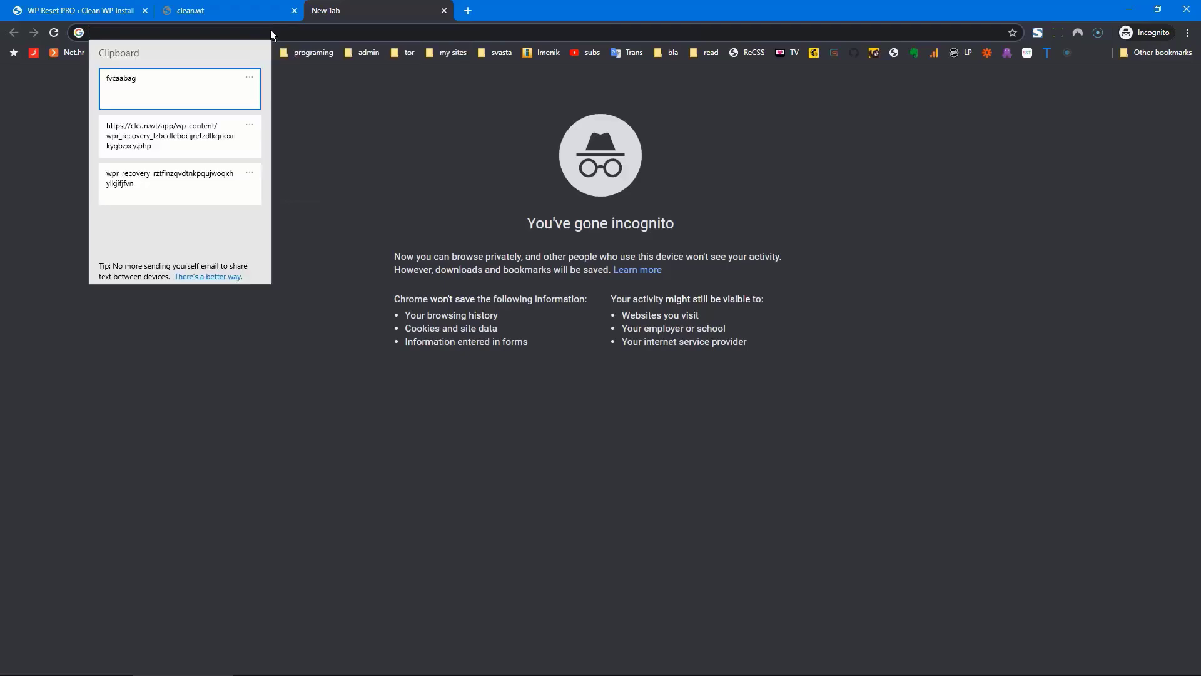
left_click(209, 139)
key("Return")
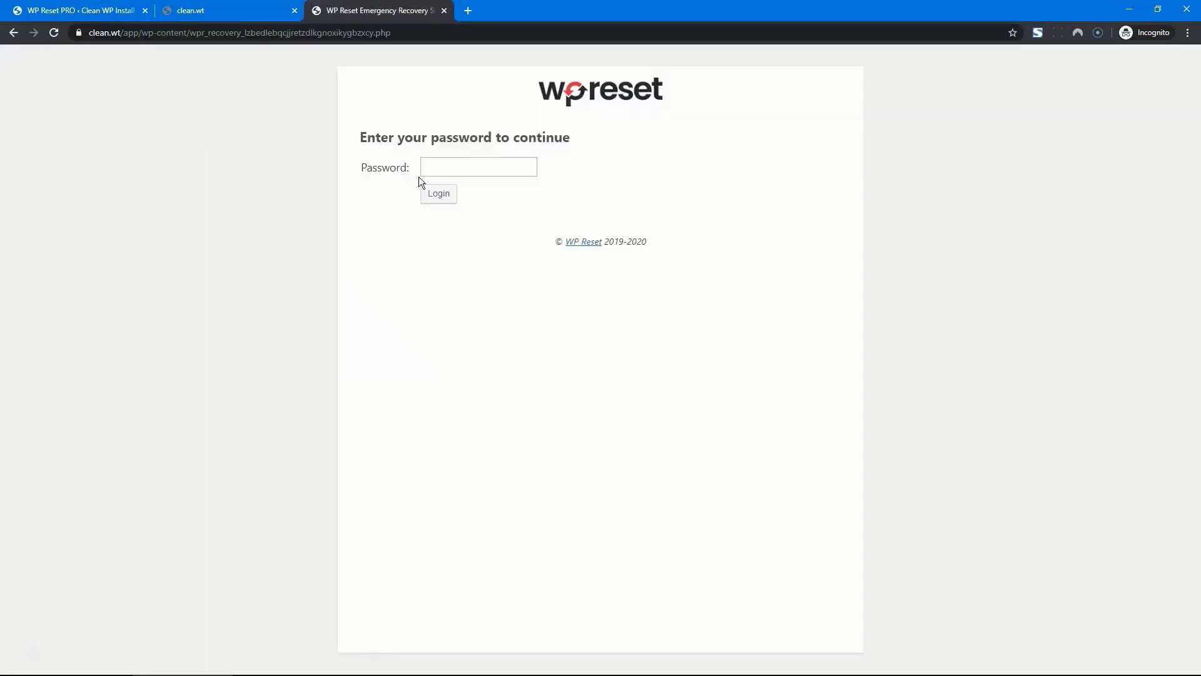
Log in with the copied password and scroll to the Core Files report
left_click(486, 172)
key("super+v")
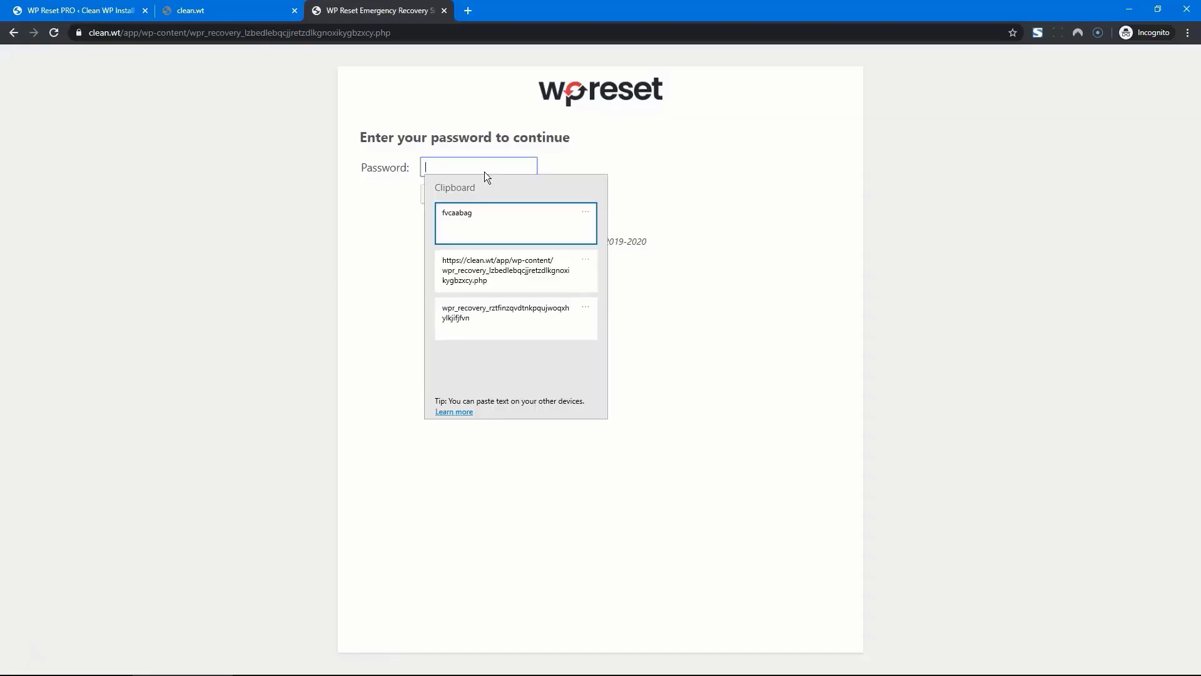
left_click(476, 219)
left_click(449, 196)
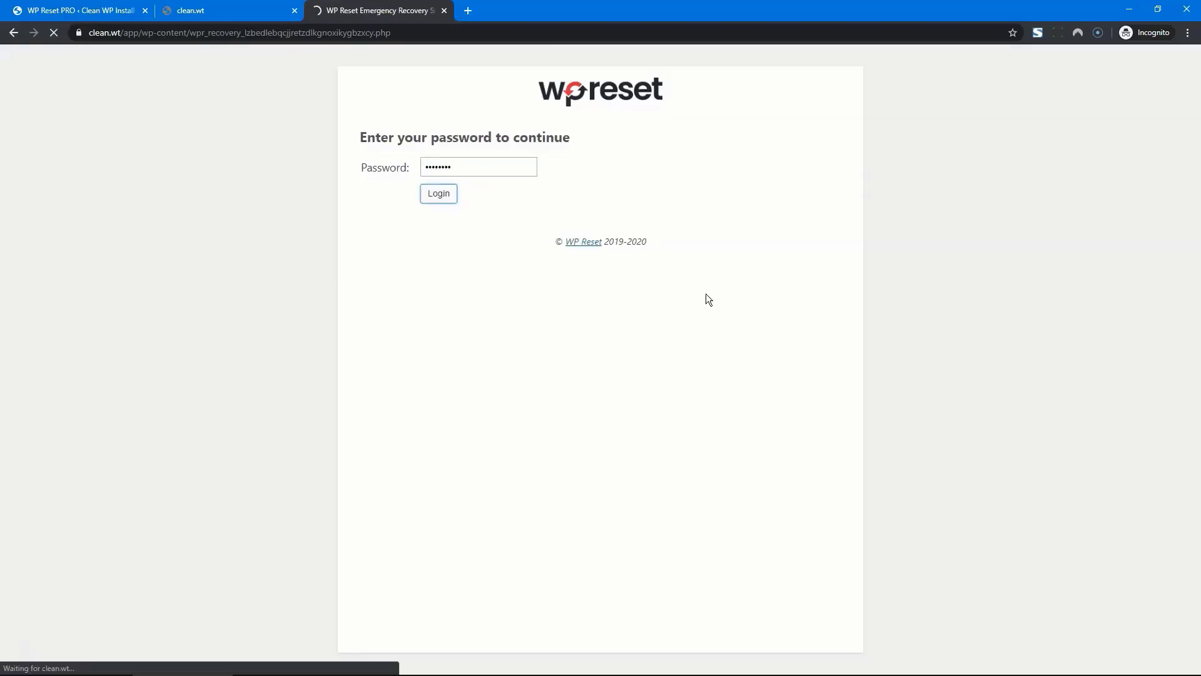
scroll(706, 294, "down", 9)
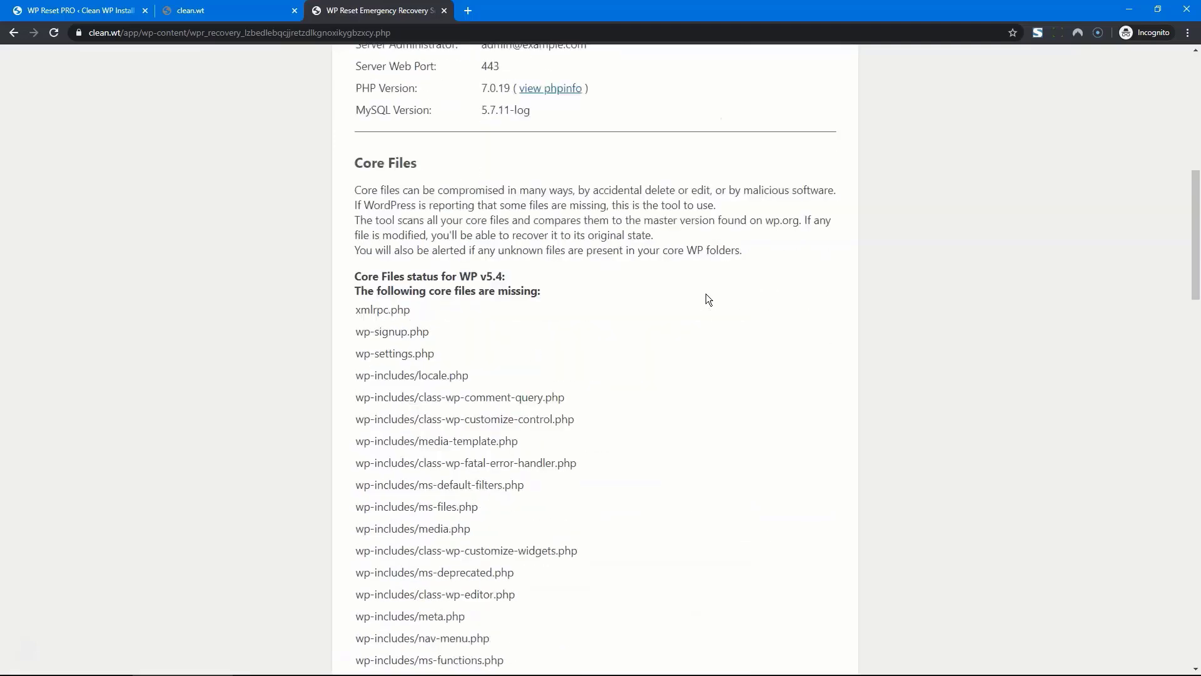
scroll(706, 299, "down", 1)
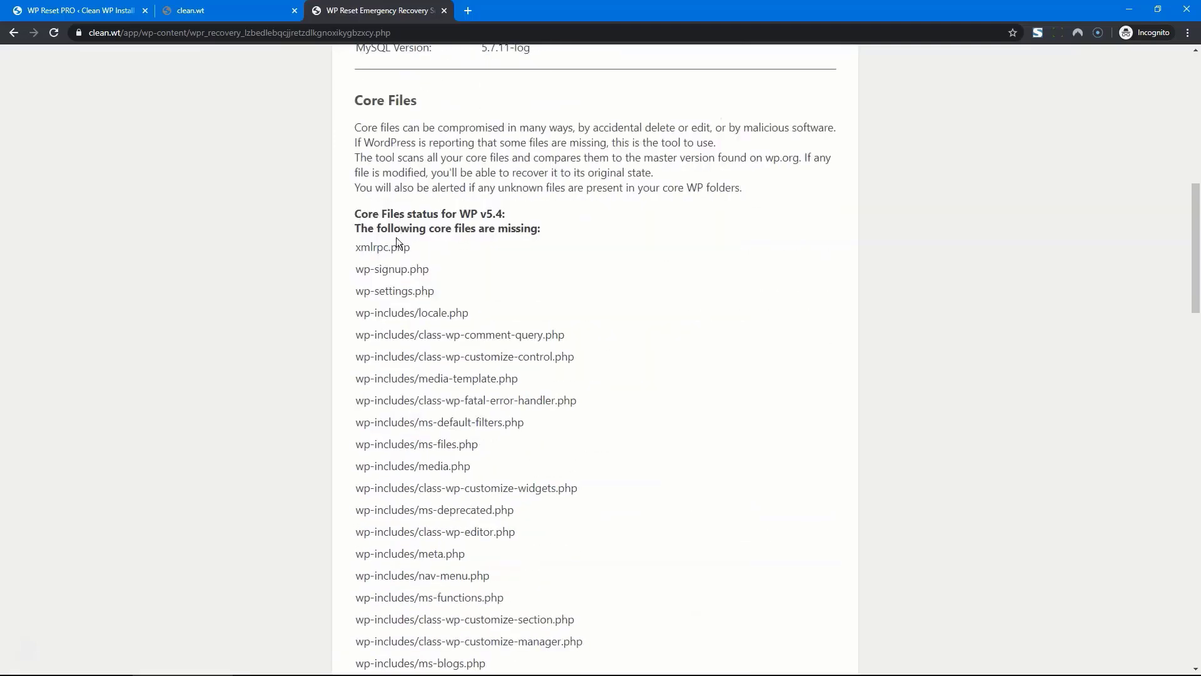
scroll(478, 340, "down", 13)
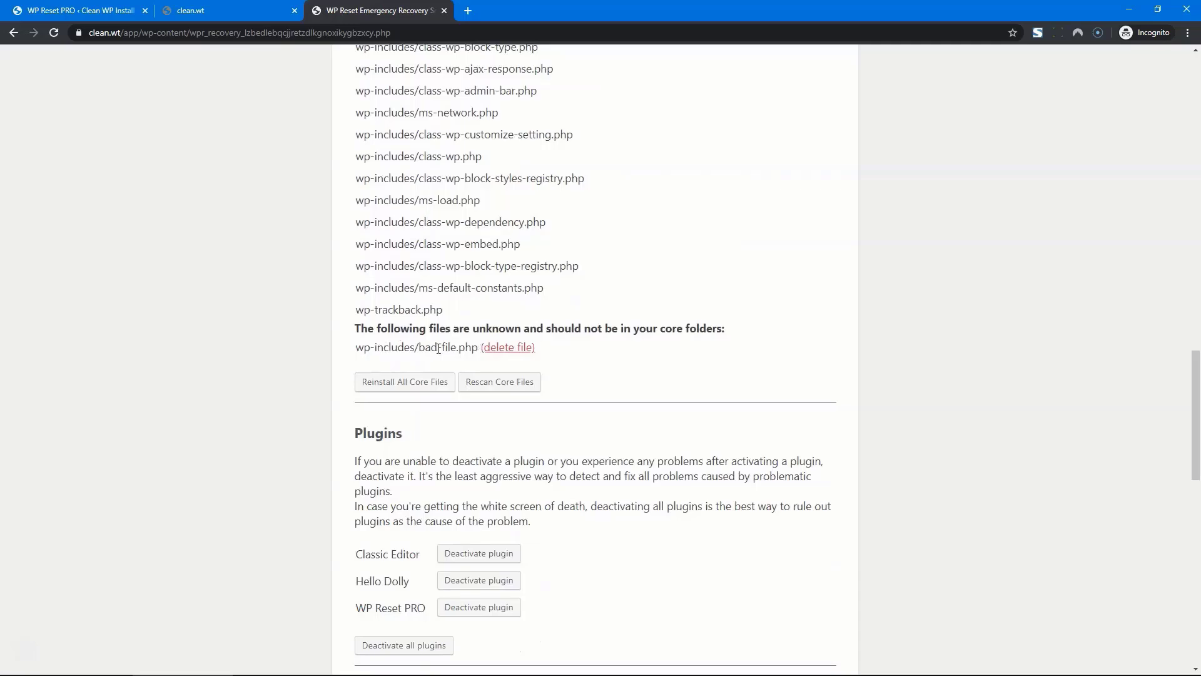
scroll(438, 348, "up", 3)
scroll(574, 386, "down", 2)
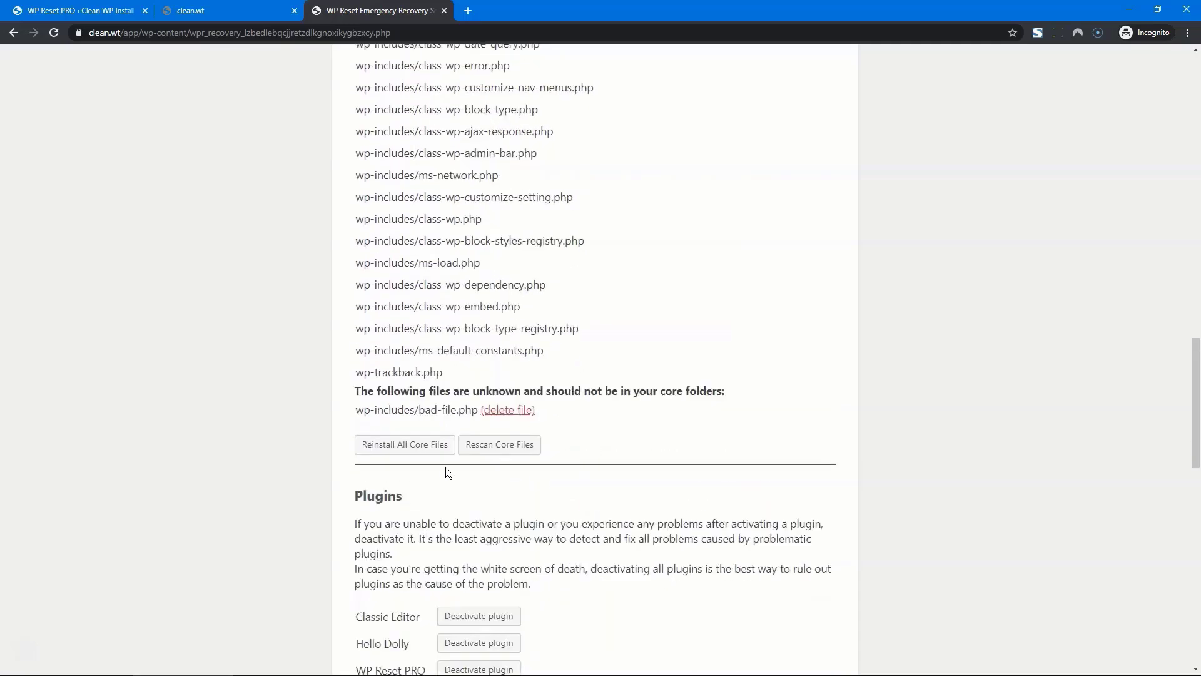
Reinstall all missing WP v5.4 core files, then delete the unknown wp-includes/bad-file.php
left_click(412, 446)
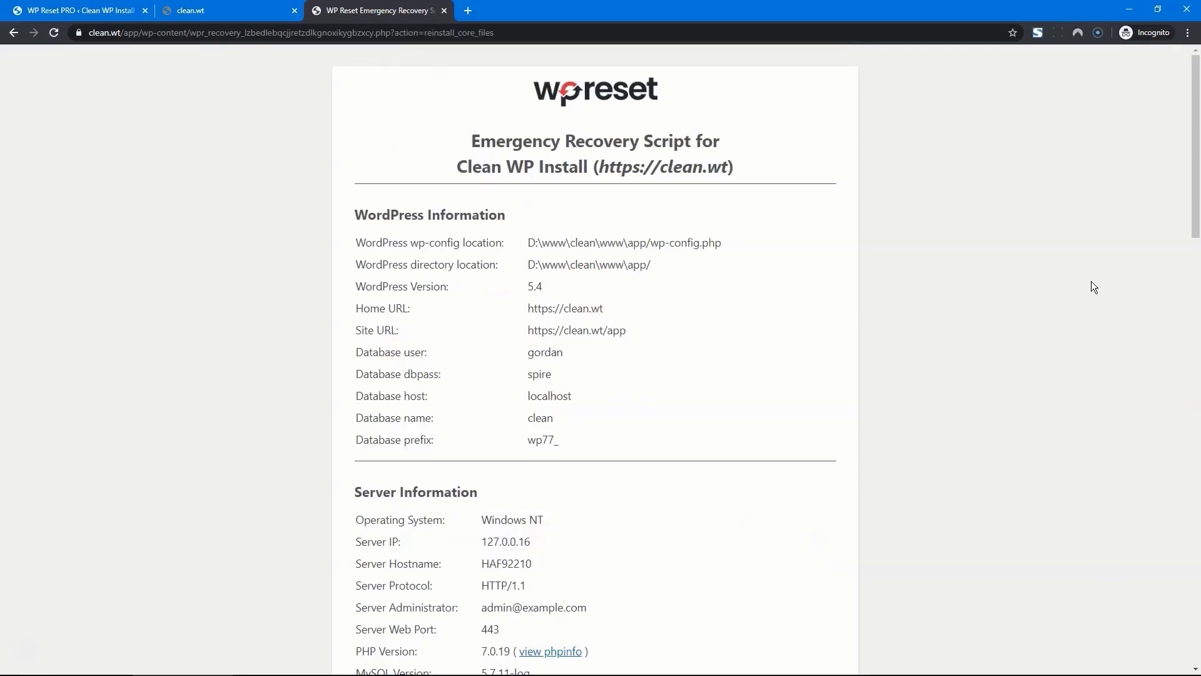
scroll(1009, 328, "down", 8)
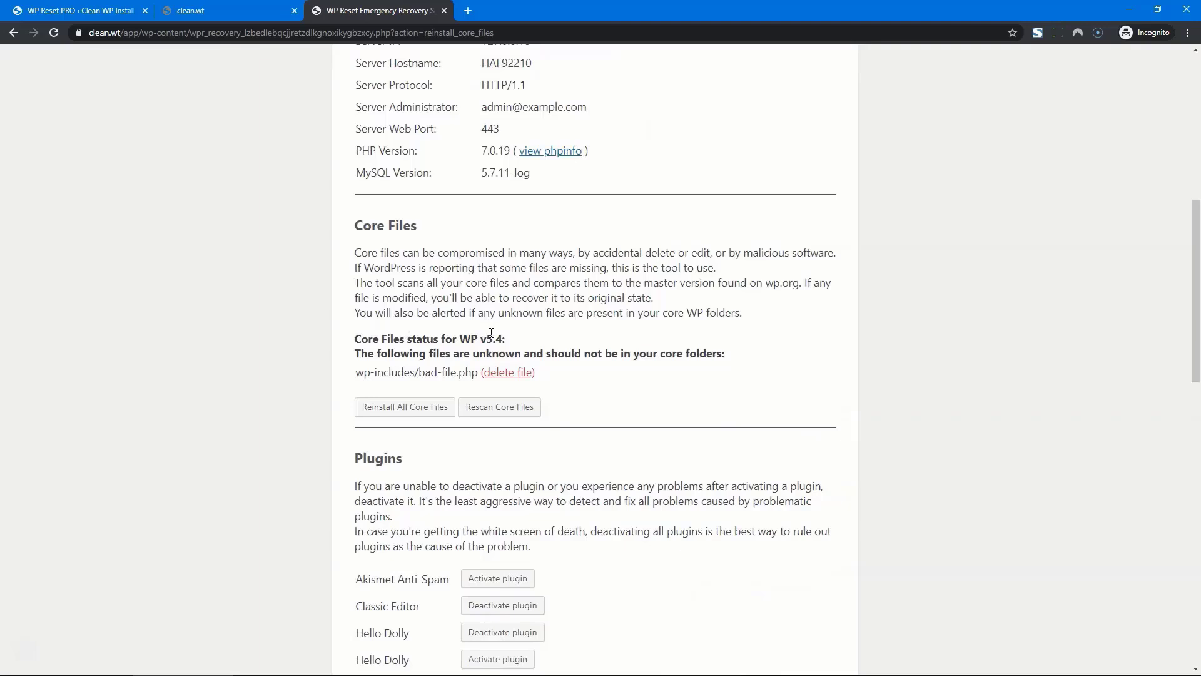
left_click(508, 374)
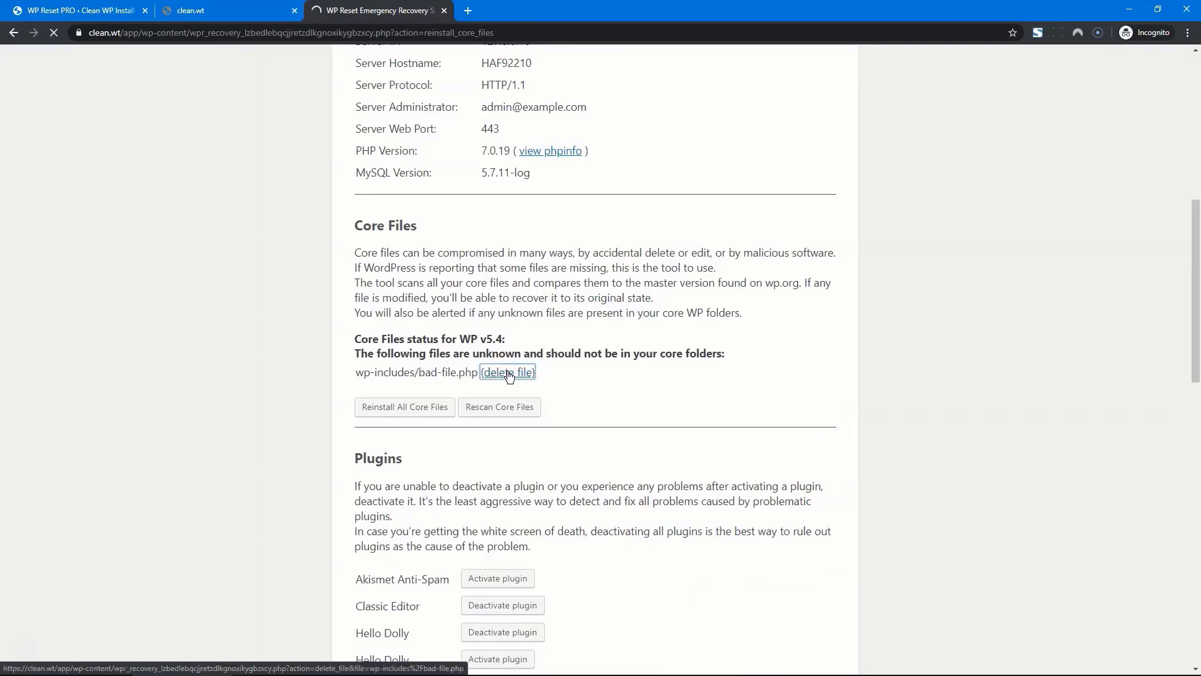
Reload clean.wt showing Hello world!, see wp-admin redirect to login, and confirm wp77_users is empty
left_click(237, 19)
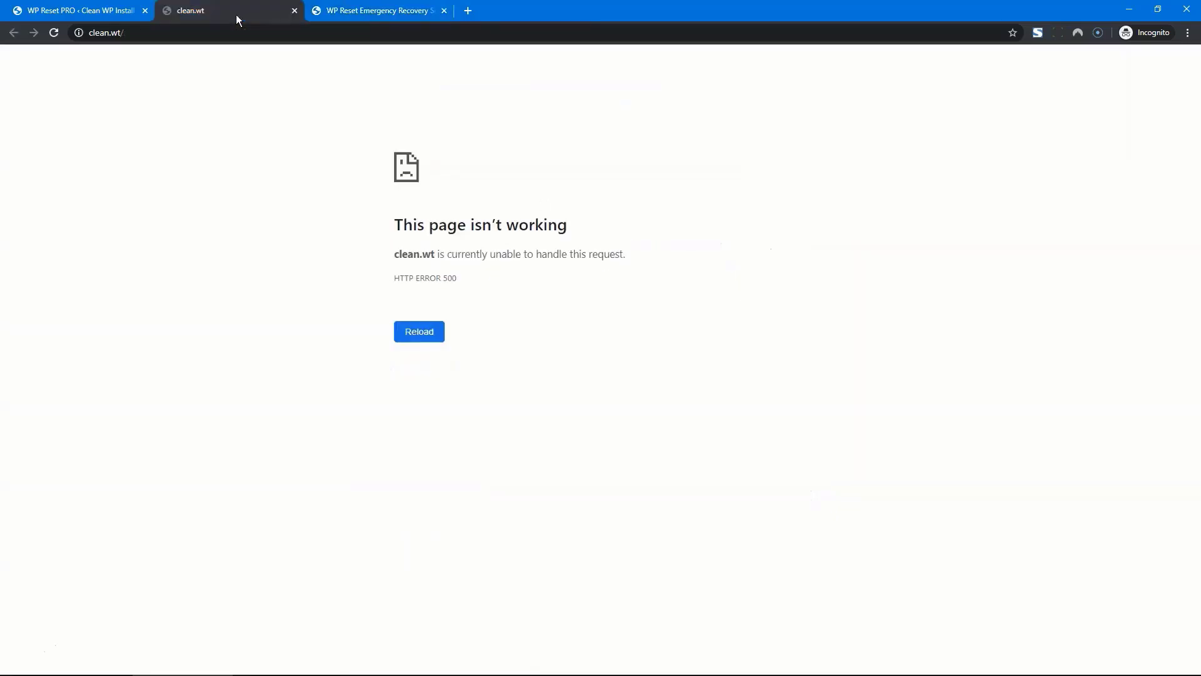
key("F5")
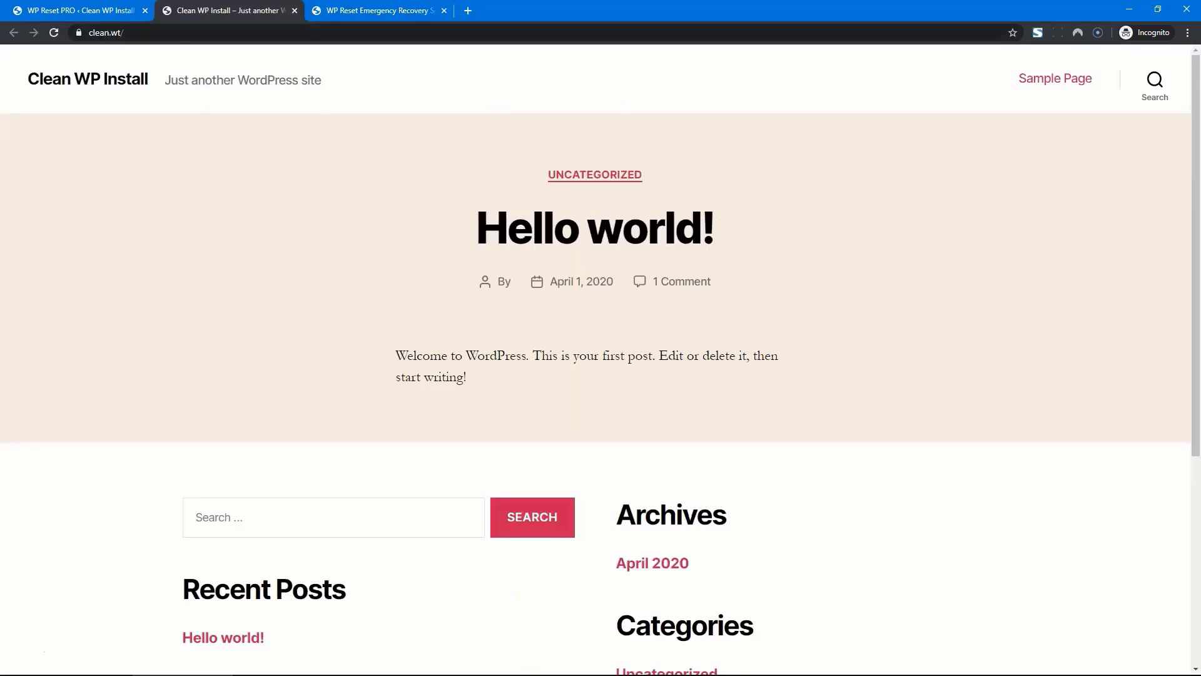
left_click(57, 16)
key("F5")
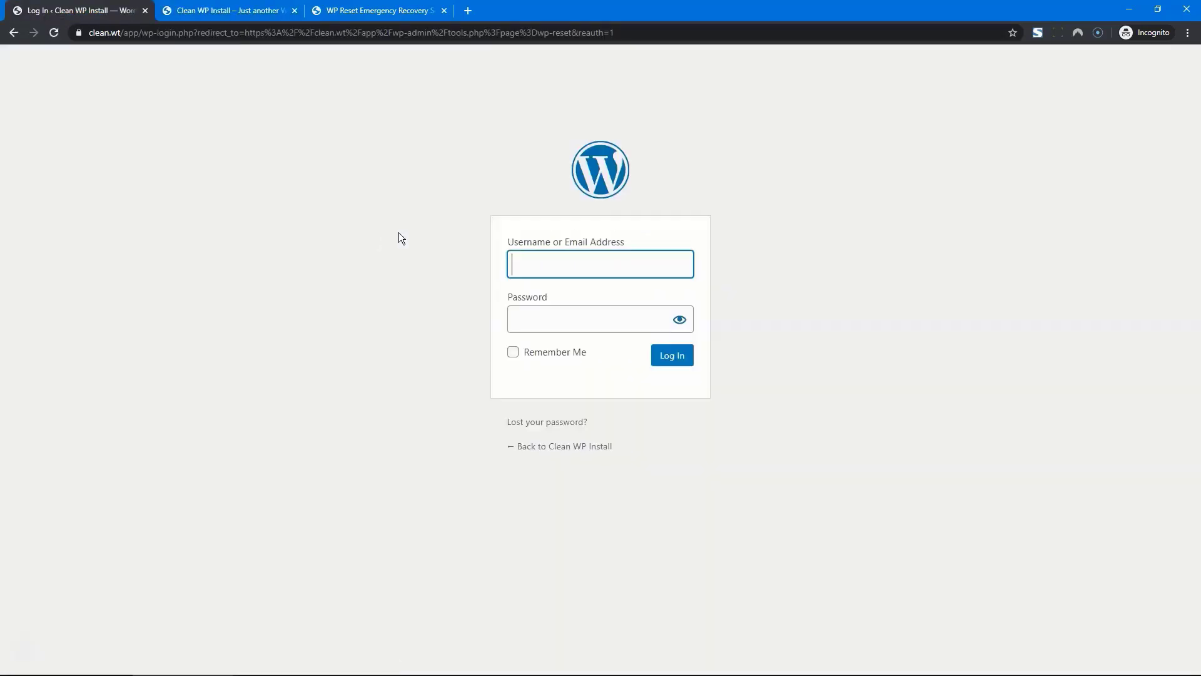
left_click(396, 661)
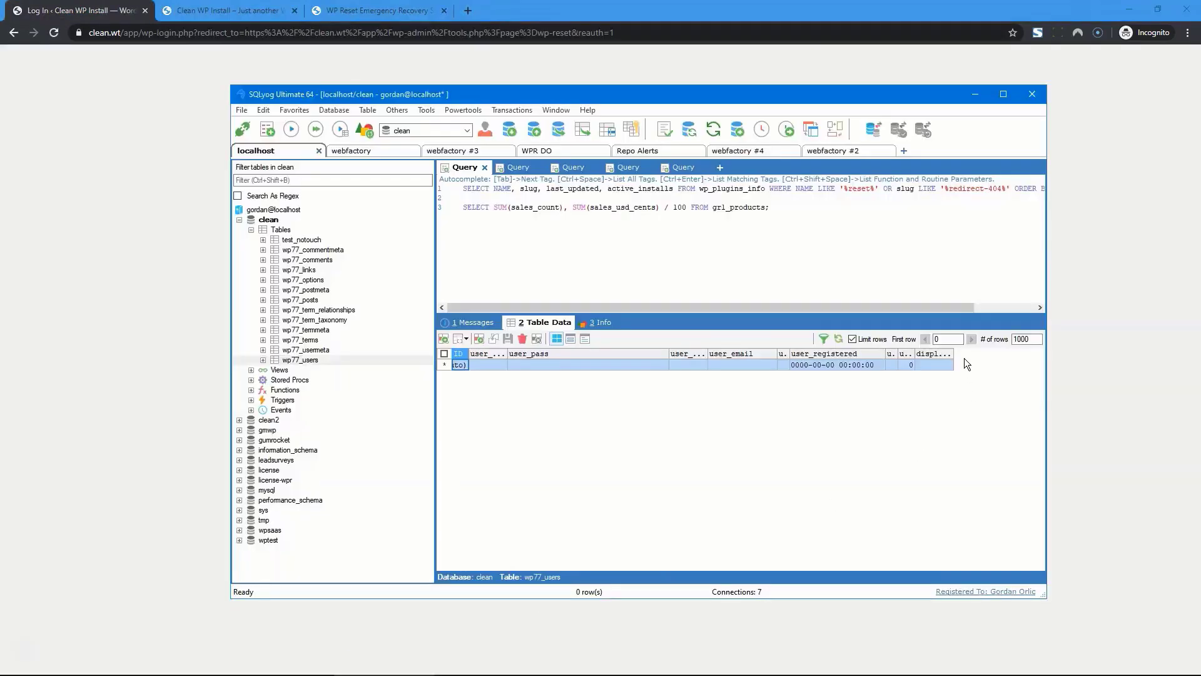
left_click(838, 340)
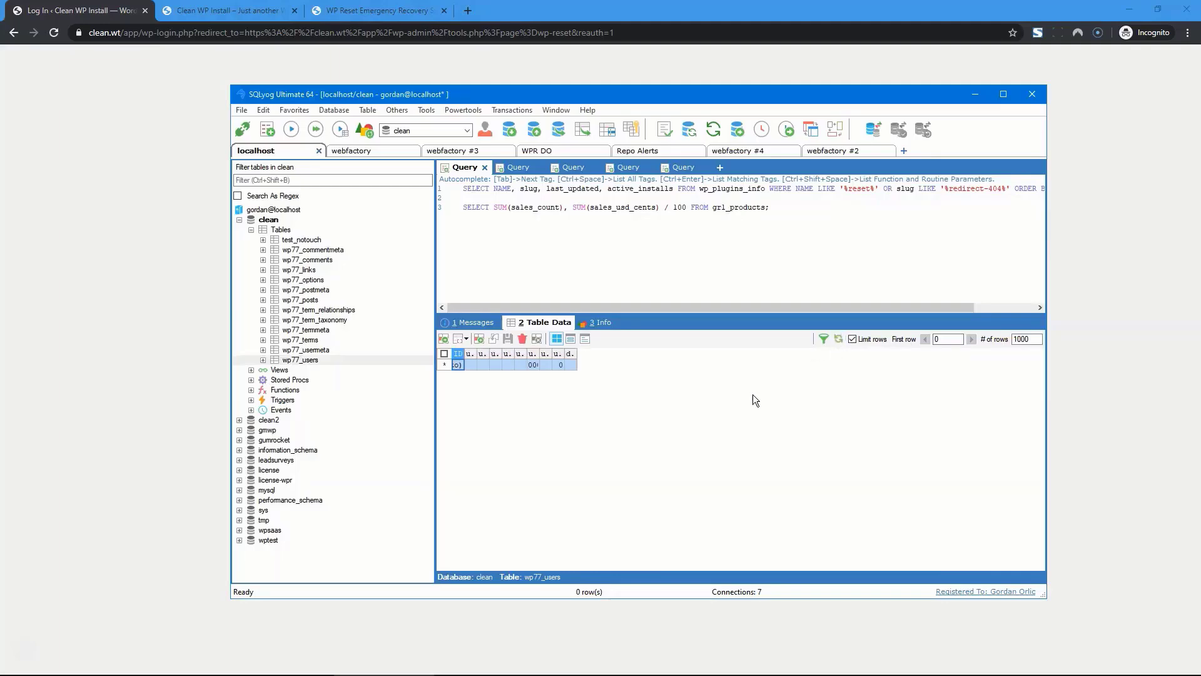
left_click(351, 16)
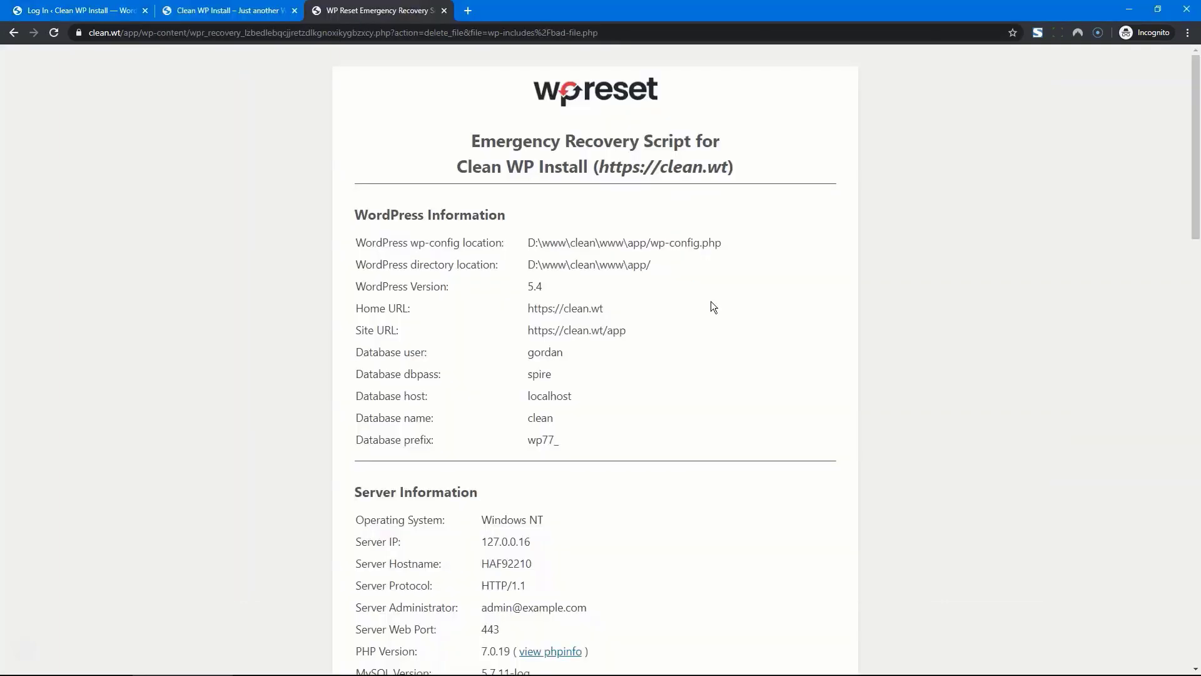
Create administrator 'test' with a password and e-mail, then confirm its row in wp77_users
scroll(711, 303, "down", 10)
scroll(710, 302, "down", 10)
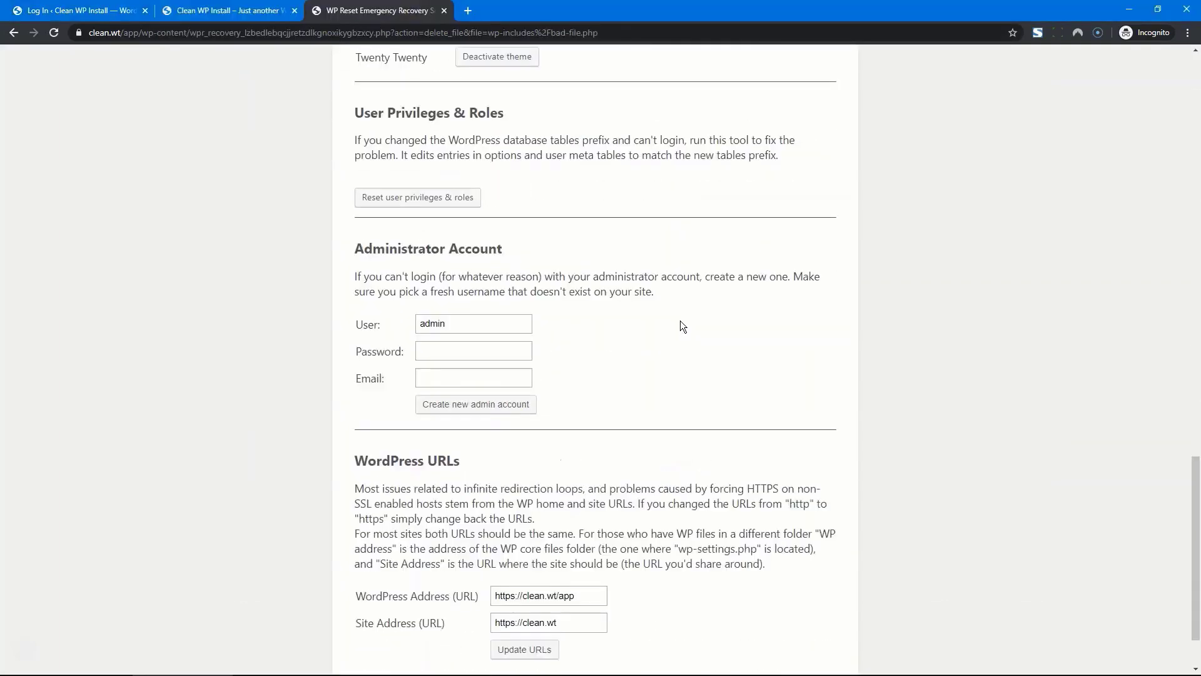
double_click(499, 328)
type("test")
key("Tab")
type("test")
key("Tab")
type("test")
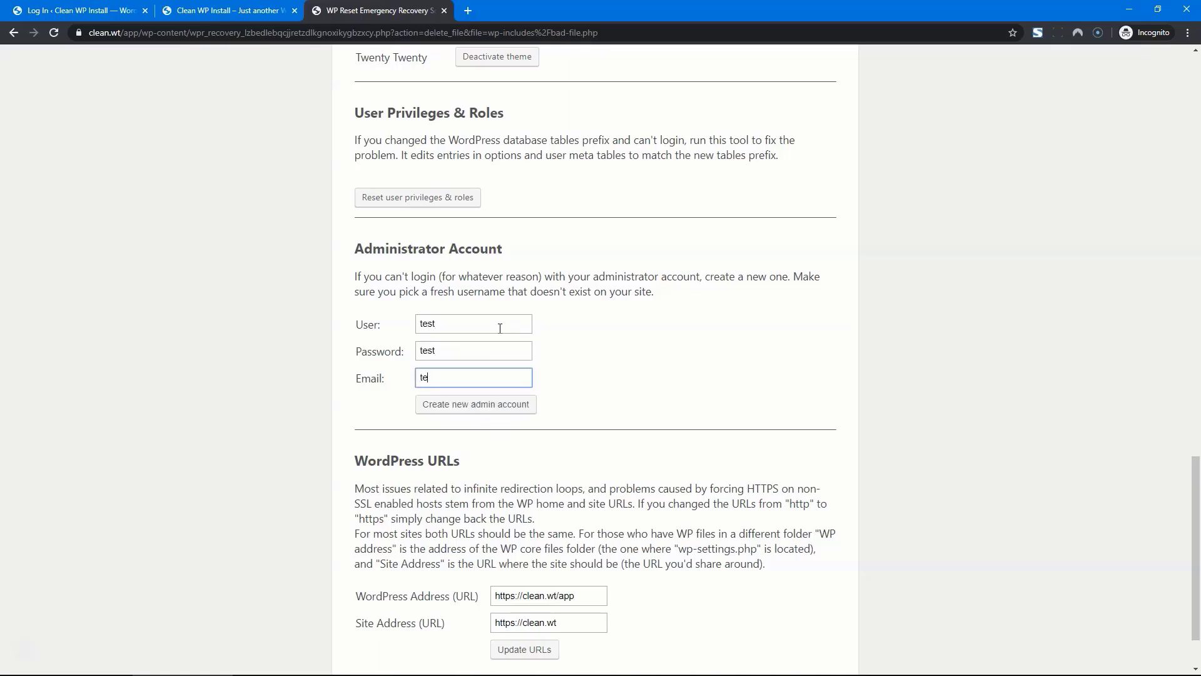
type("@test.com")
left_click(482, 405)
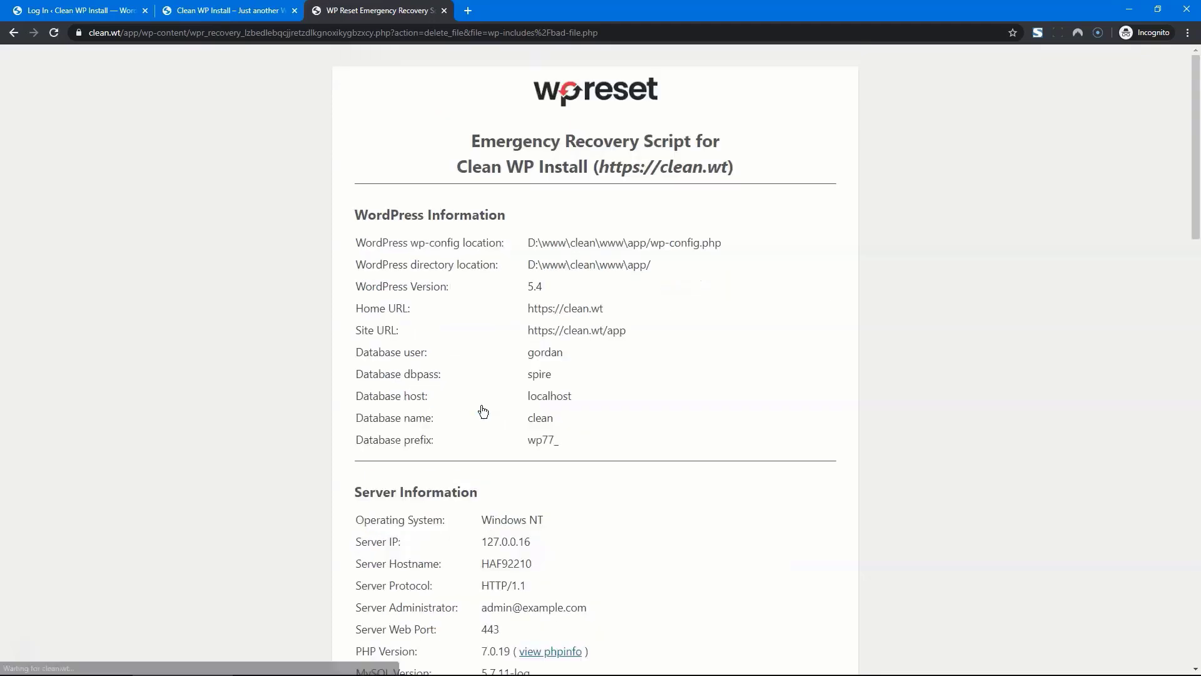
left_click(391, 664)
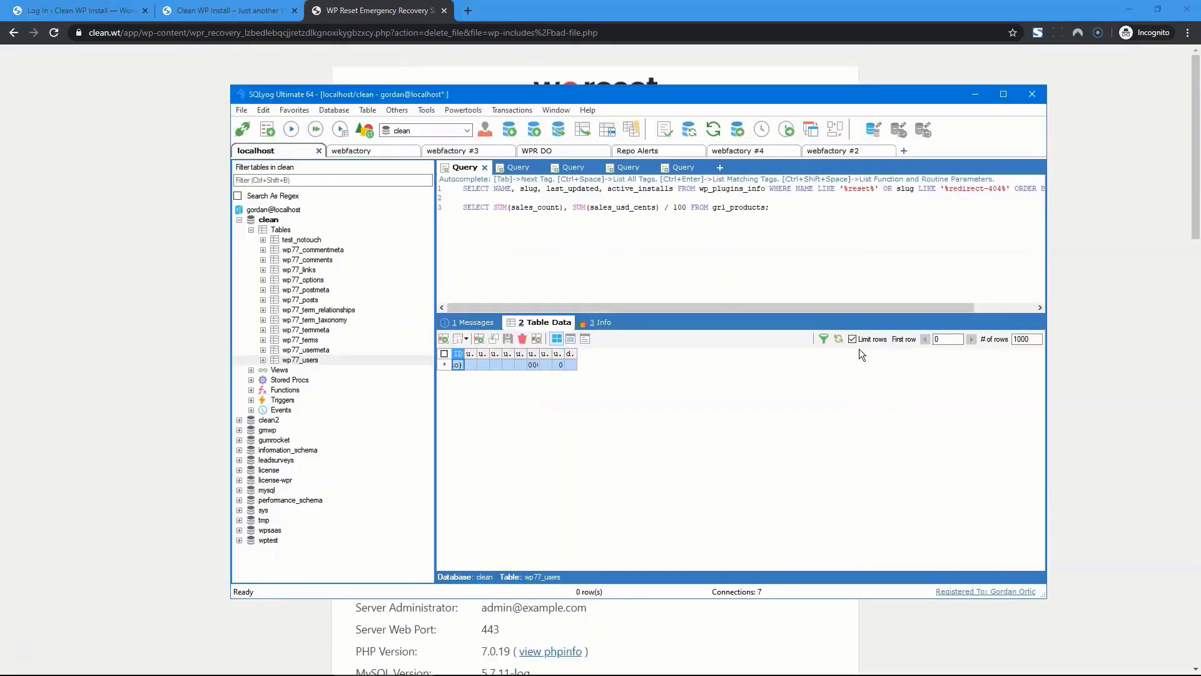
left_click(836, 344)
Log in to WordPress admin as 'test' with the new account's password
left_click(96, 10)
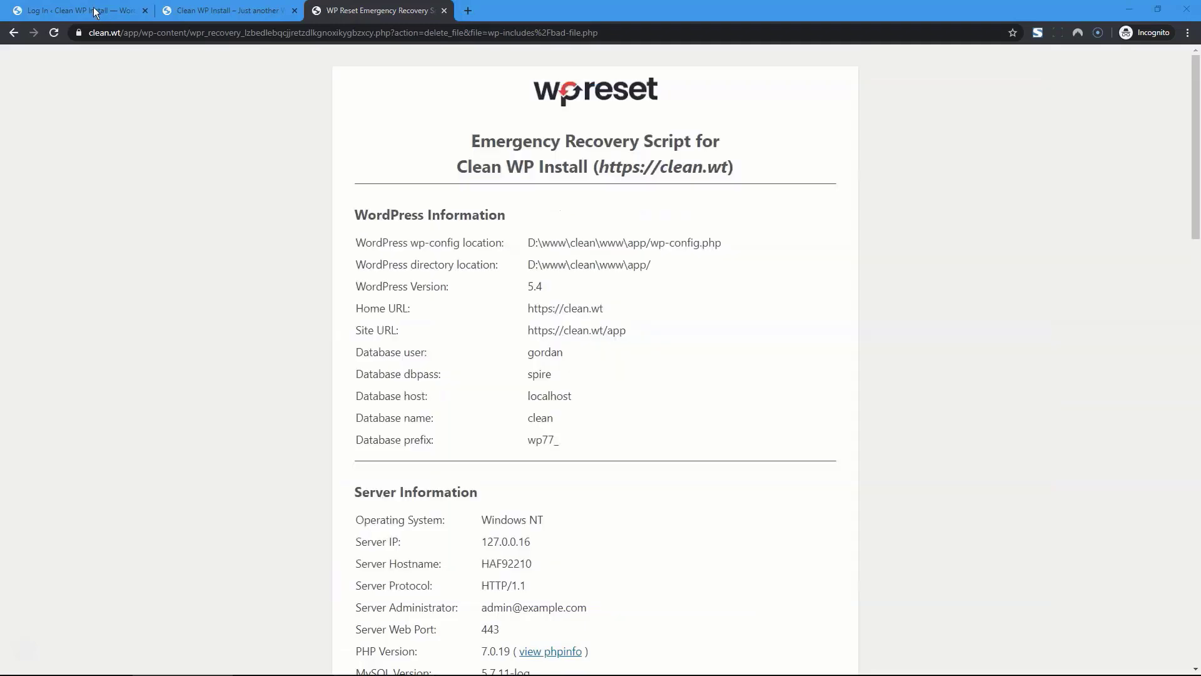
type("test")
key("Tab")
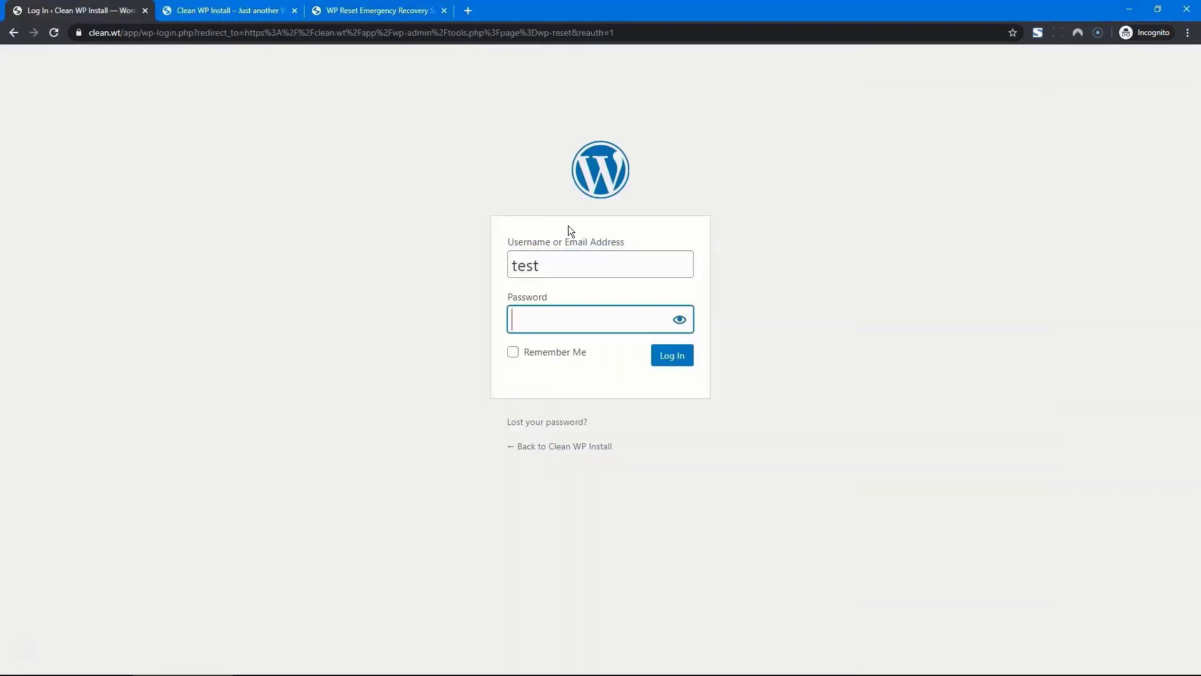
type("test")
key("Return")
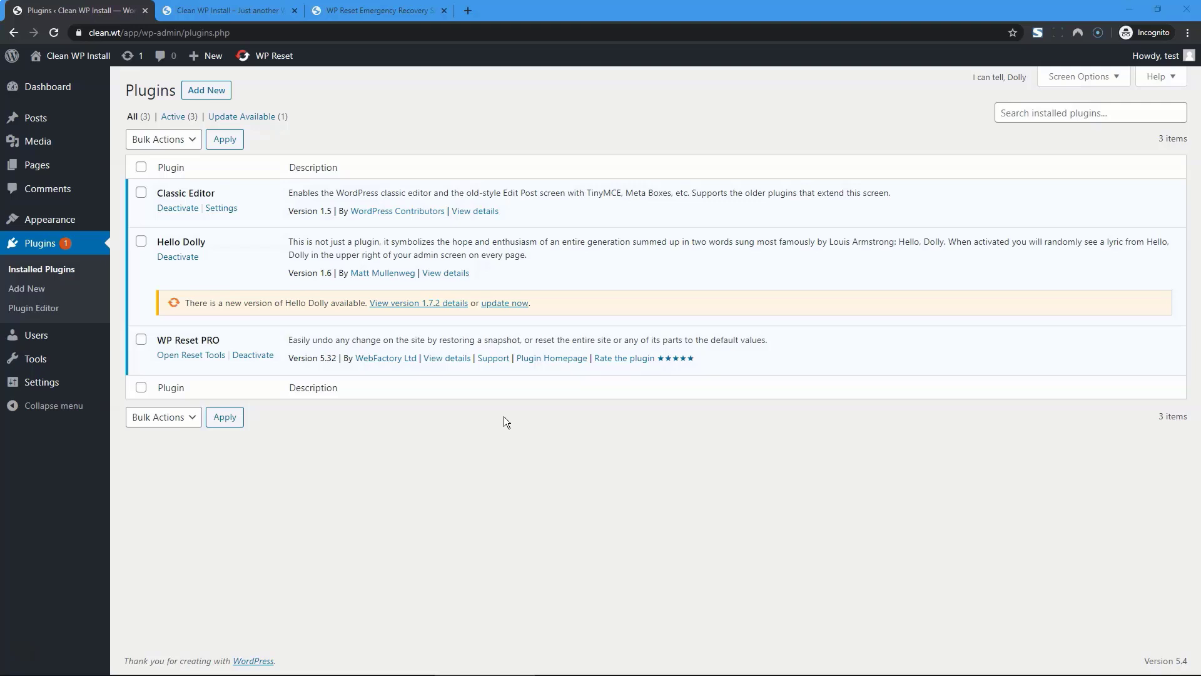
Update Hello Dolly to 1.7.2 and reload the Plugins list
left_click(500, 303)
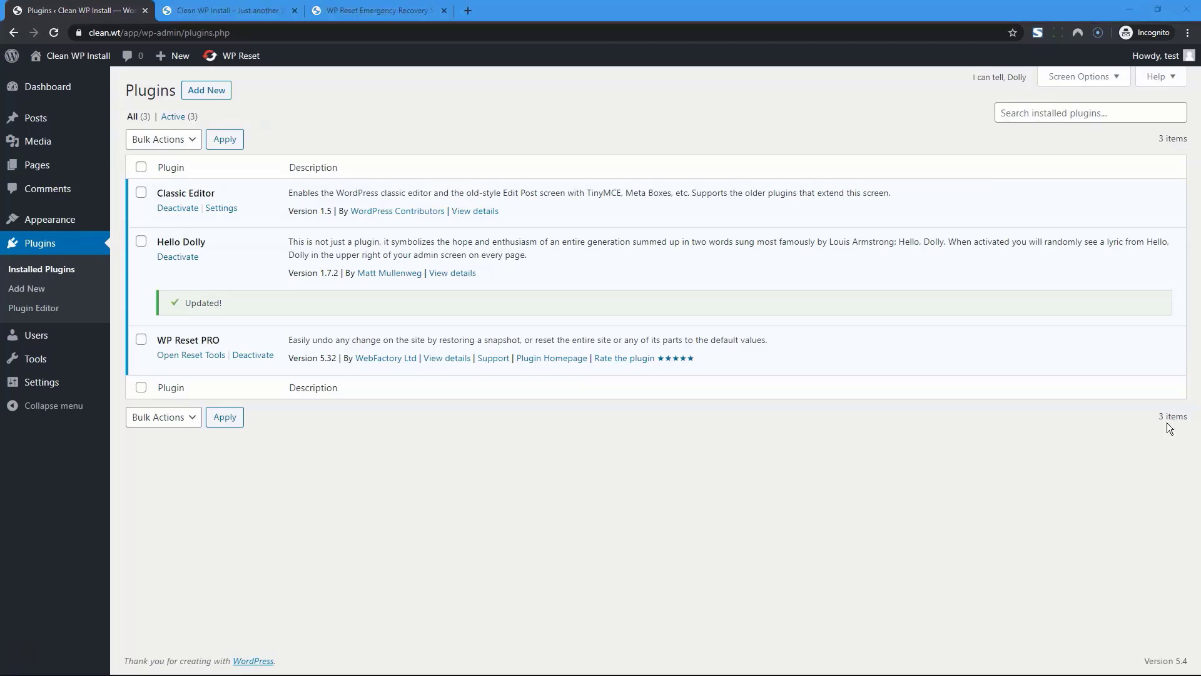
left_click(844, 459)
key("F5")
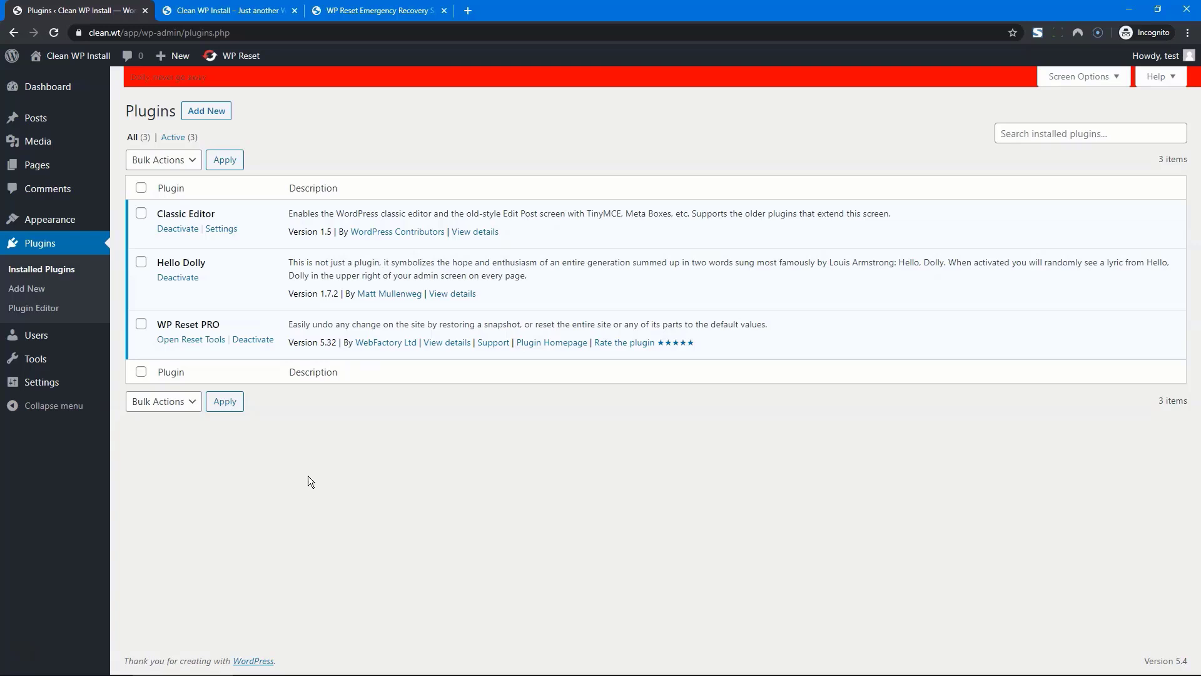
Restore the automatic pre-update snapshot from WP Reset PRO's Snapshots list and confirm
mouse_move(81, 363)
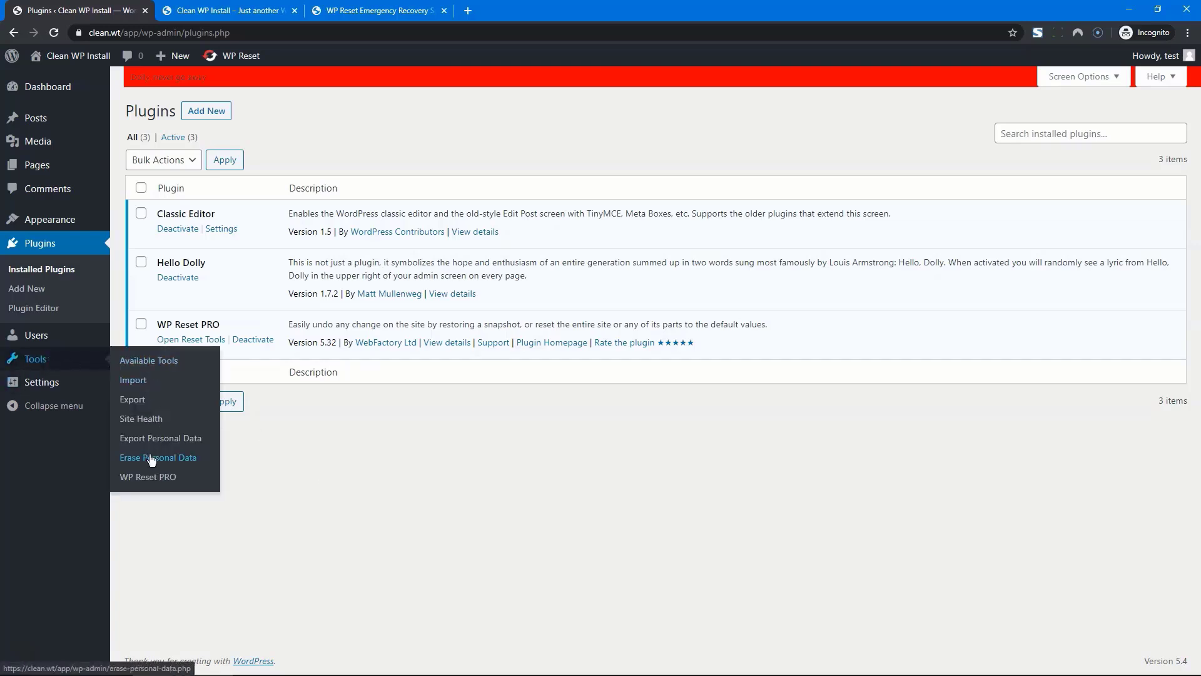
left_click(147, 476)
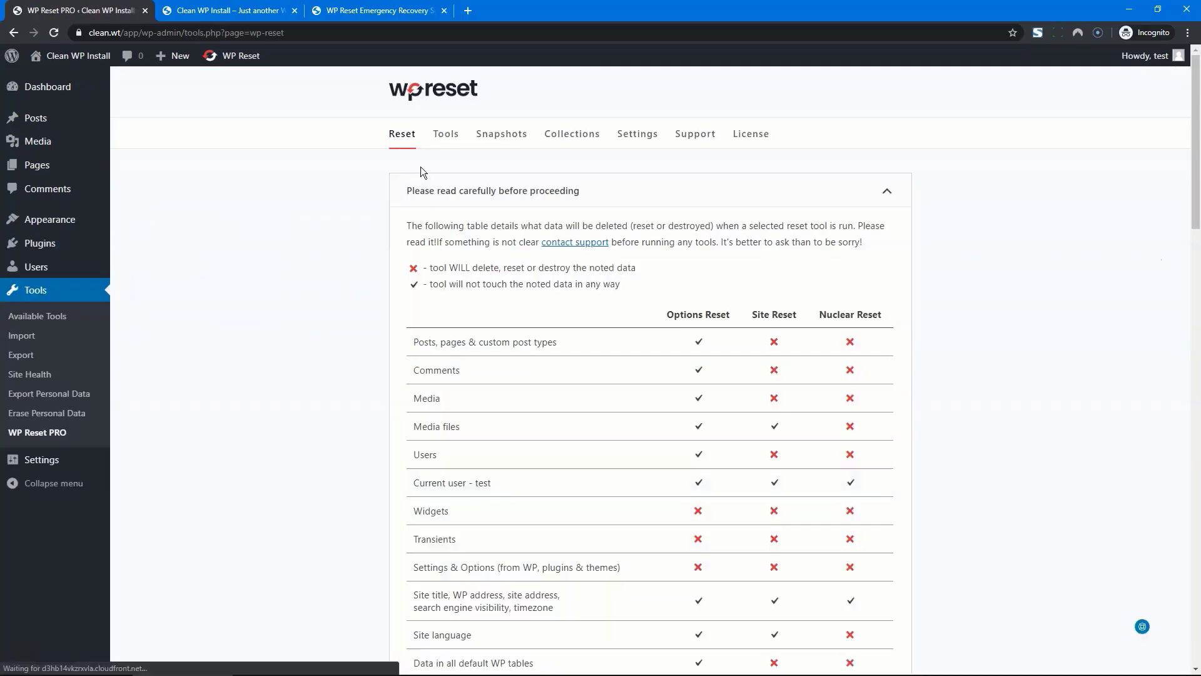
left_click(497, 135)
scroll(339, 332, "down", 4)
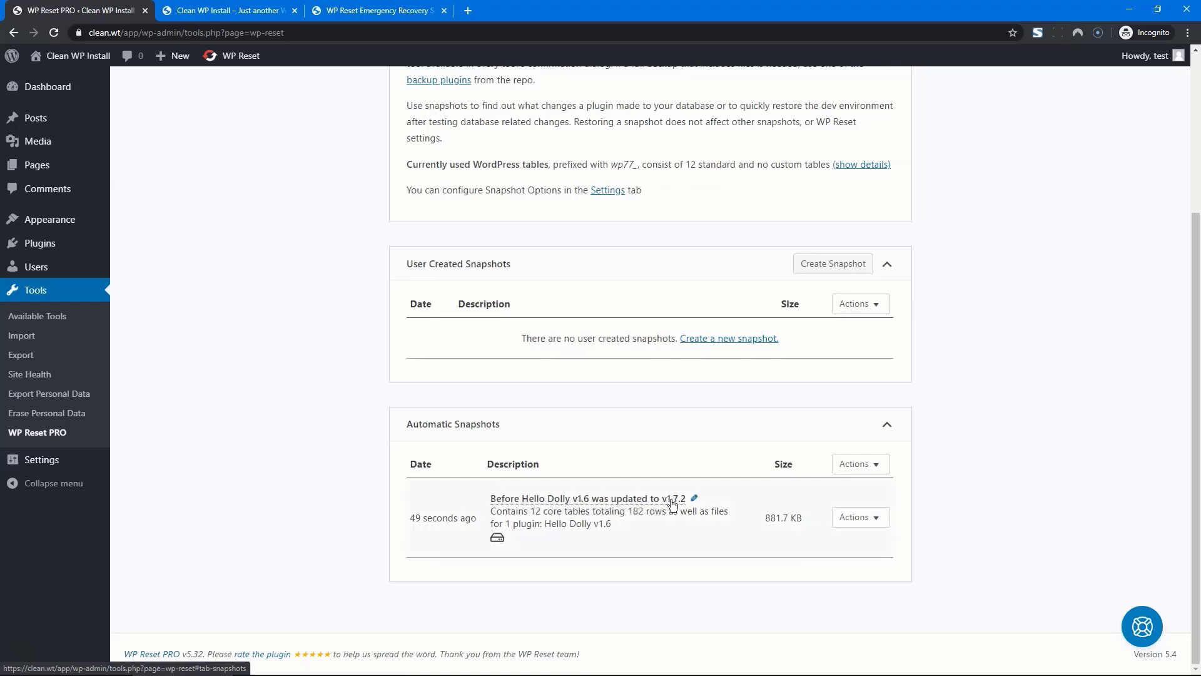
left_click(877, 519)
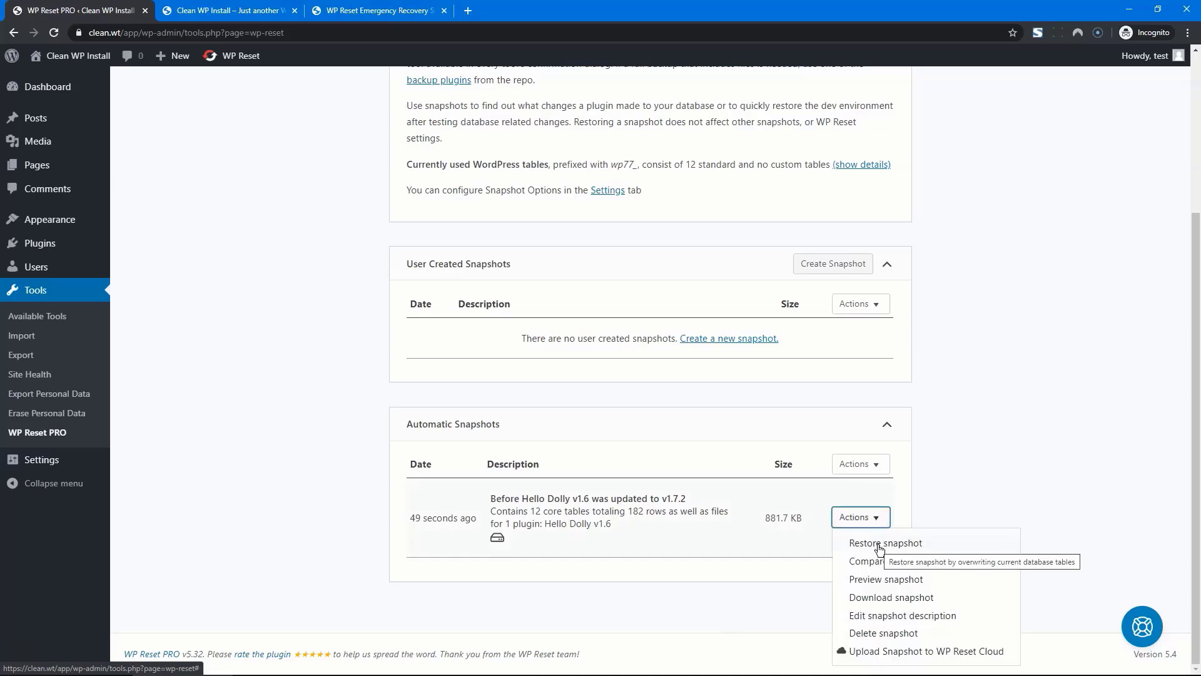
left_click(877, 543)
left_click(562, 464)
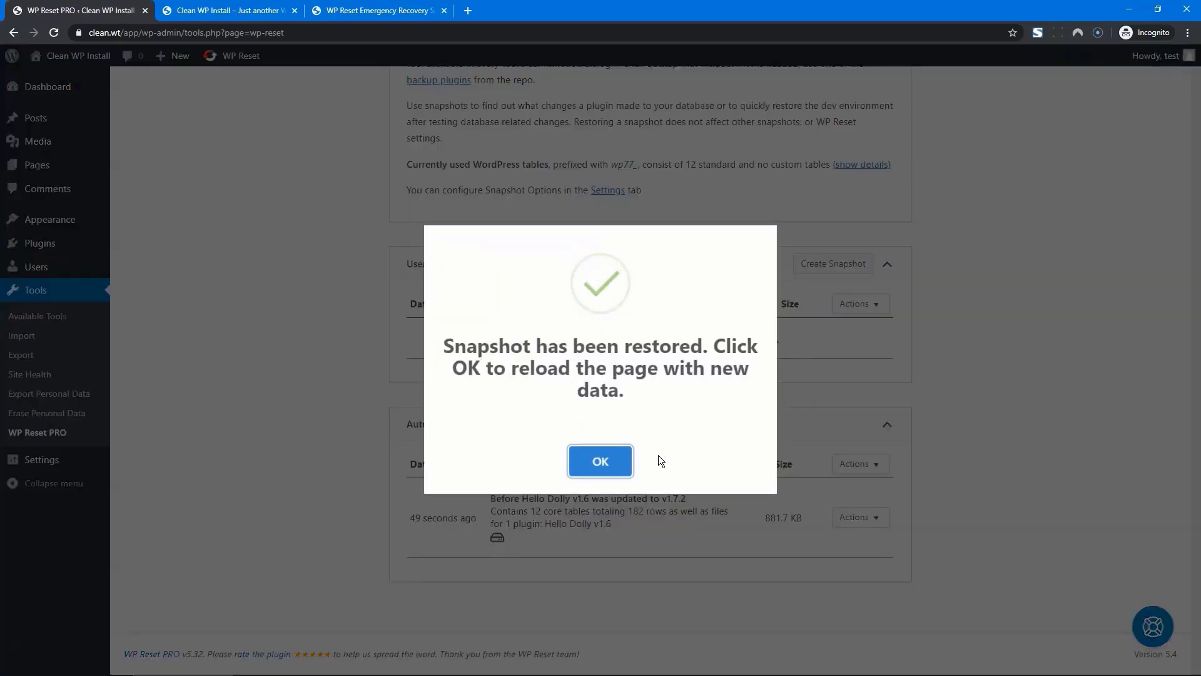
left_click(605, 461)
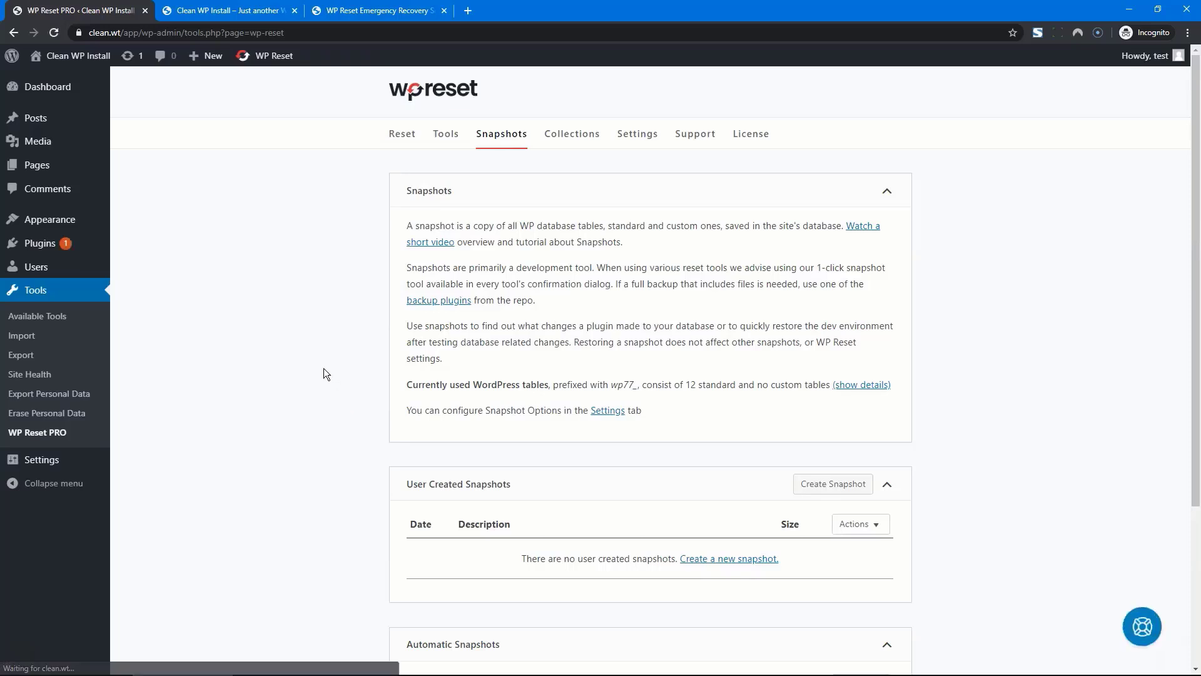
Confirm Hello Dolly is listed under Plugins, then go to WP Reset PRO's snapshots page
left_click(38, 244)
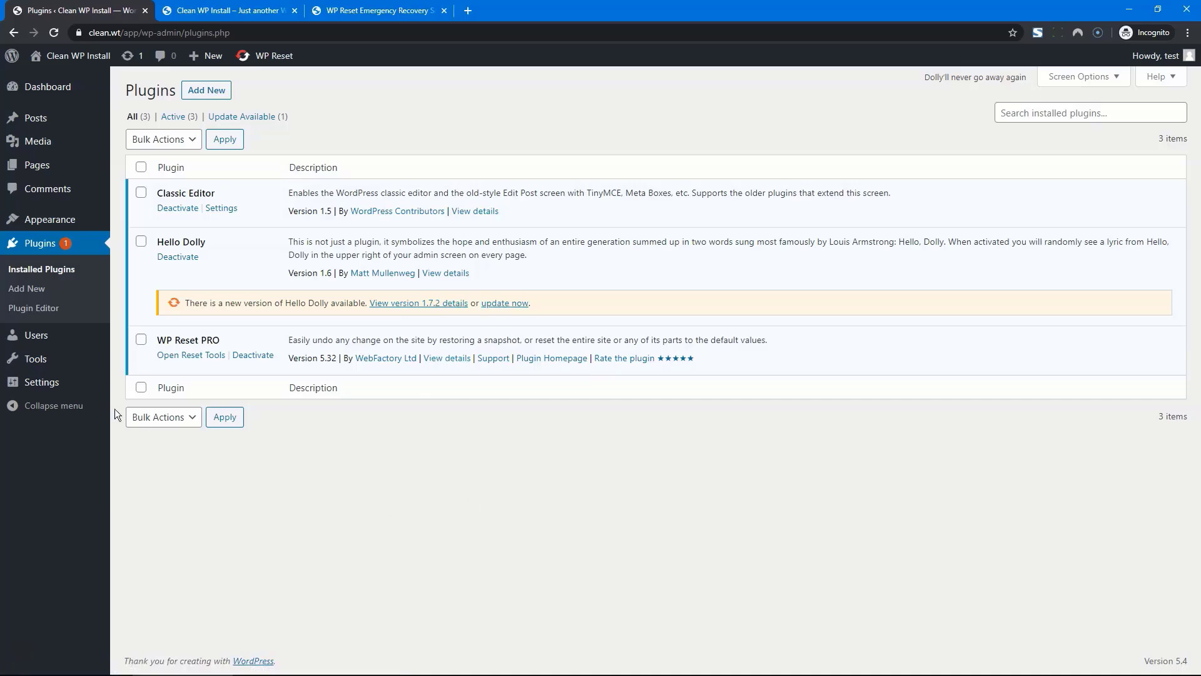
mouse_move(54, 362)
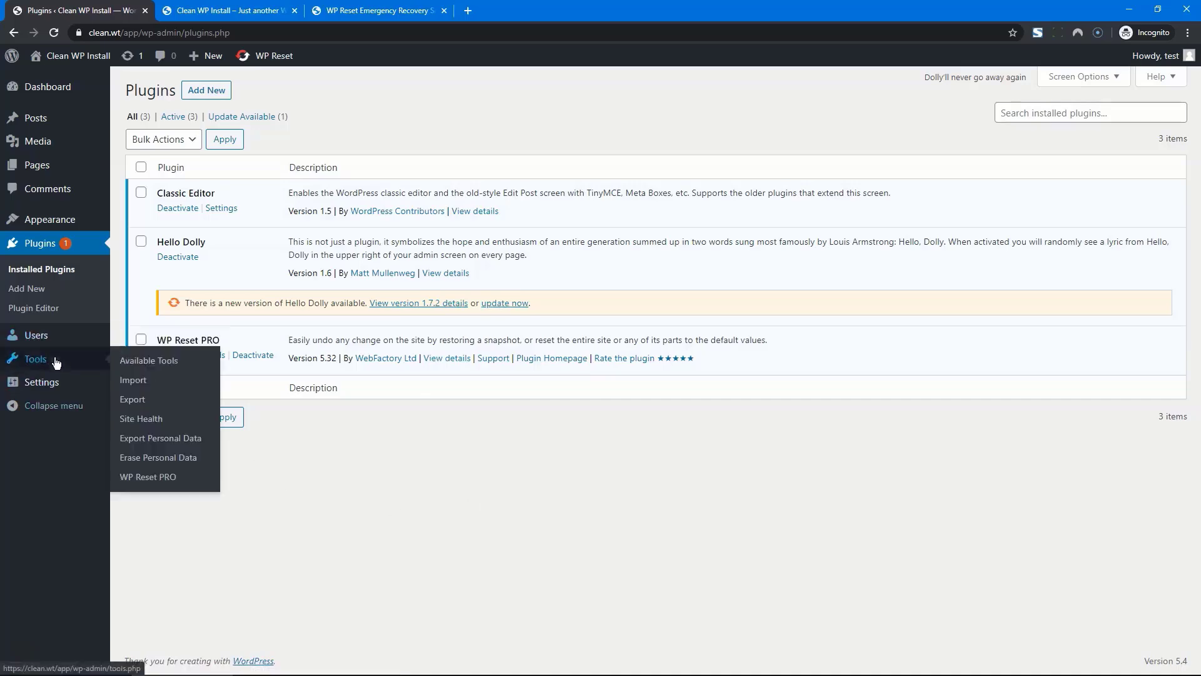
left_click(146, 477)
scroll(244, 454, "down", 3)
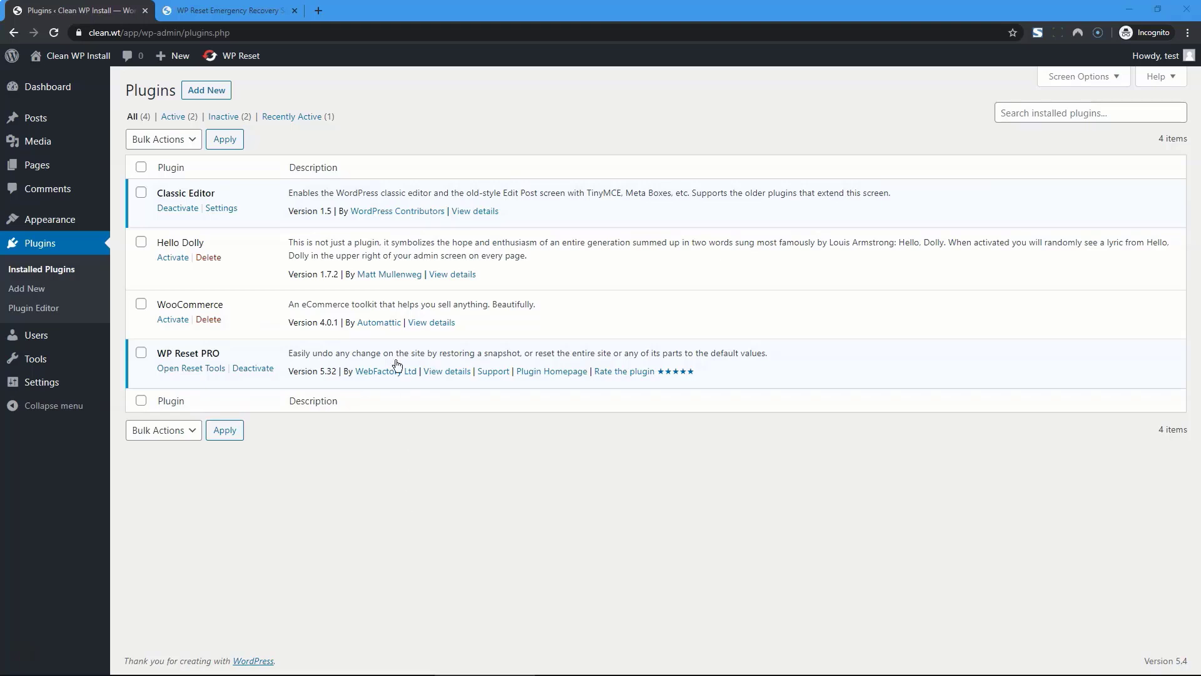
Activate WooCommerce, choose the old setup wizard, and skip store setup with 'Not right now'
left_click(172, 320)
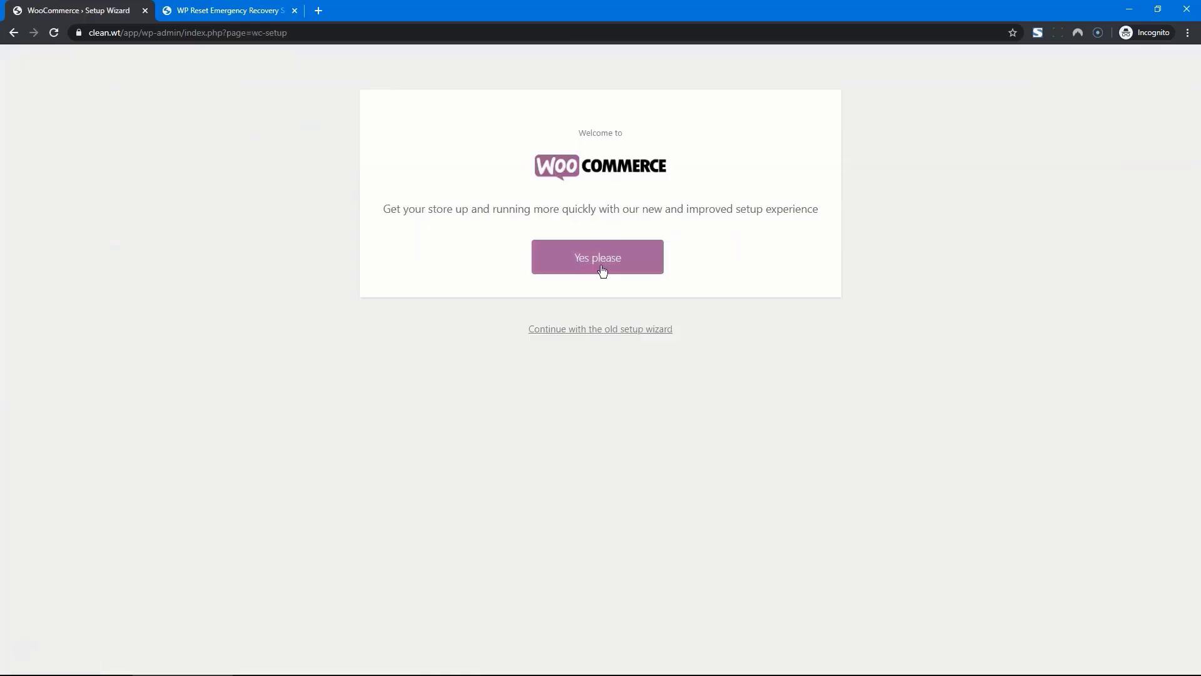
left_click(590, 329)
scroll(713, 269, "down", 1)
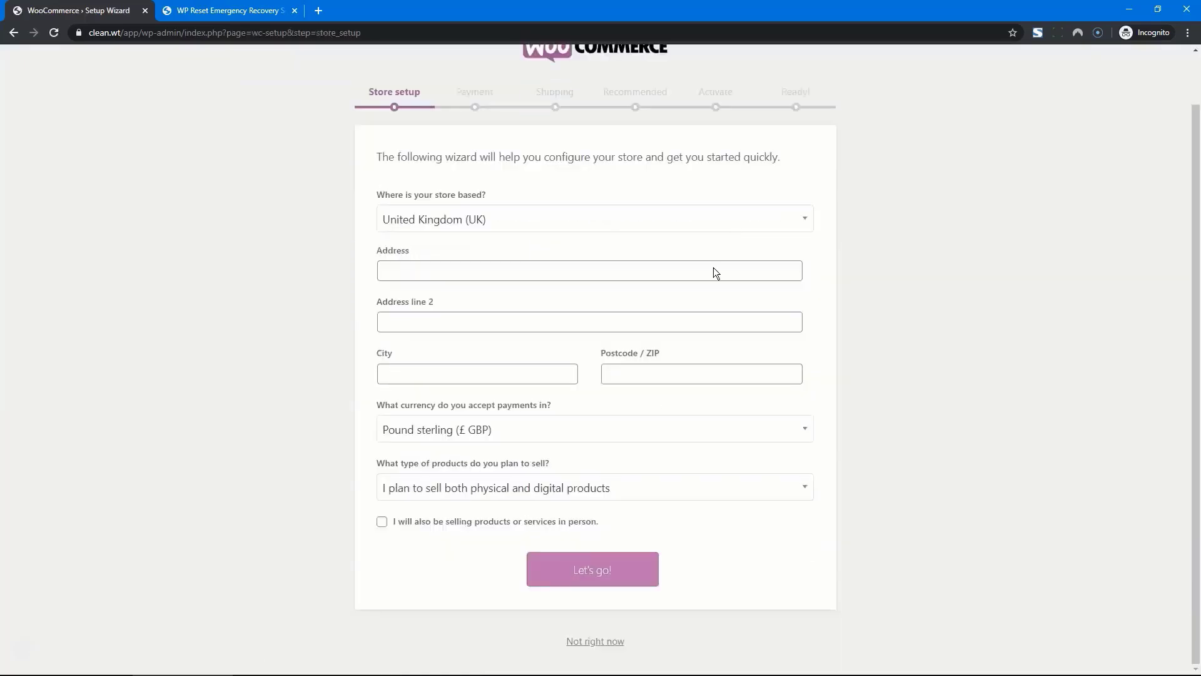
left_click(573, 641)
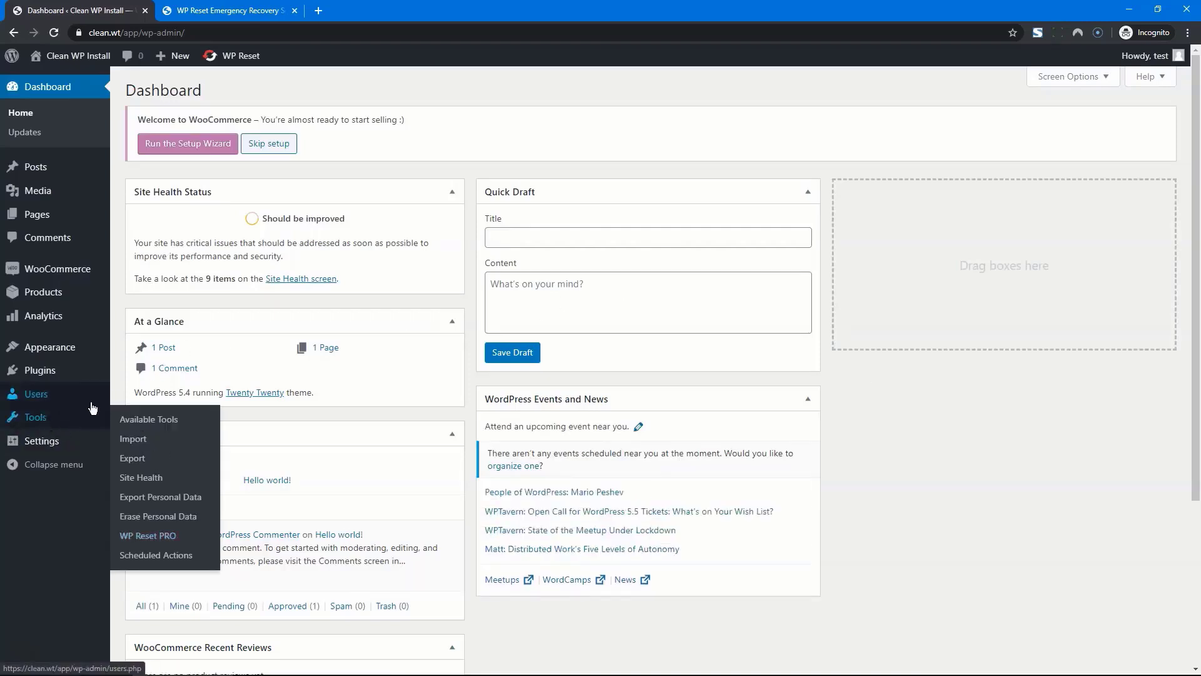
Reveal the table summary (12 standard, 30 custom tables, 3.5 MB, 392 rows) and scroll to the automatic pre-WooCommerce snapshot
left_click(167, 537)
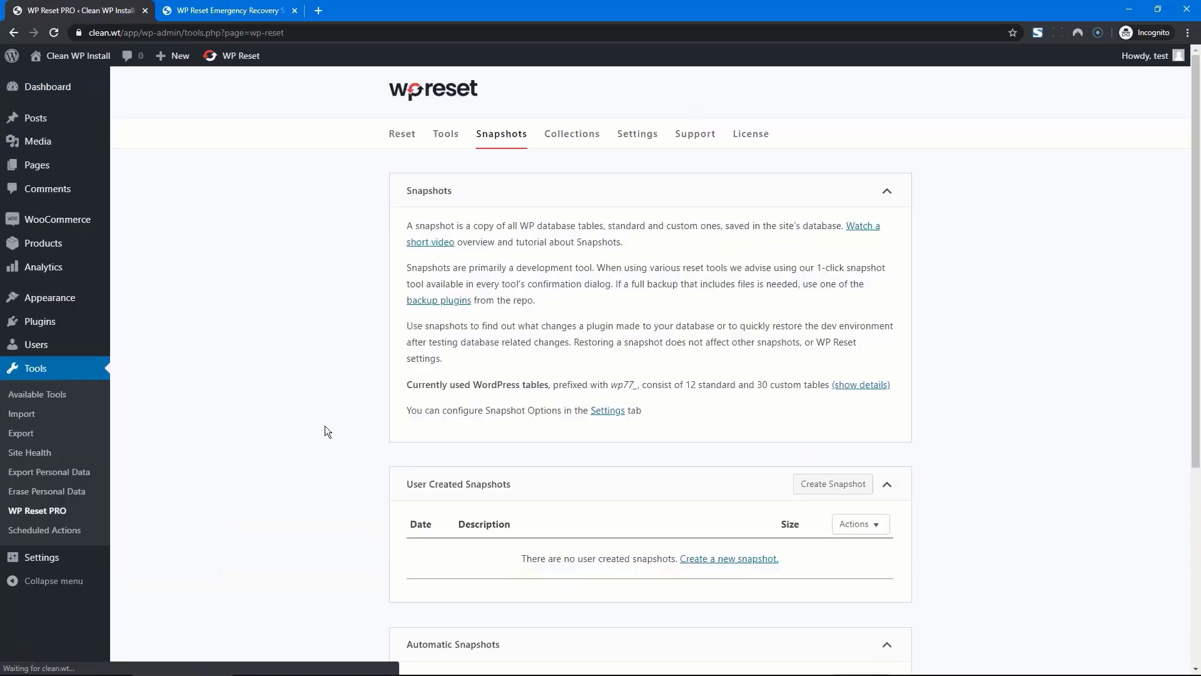
scroll(568, 308, "down", 5)
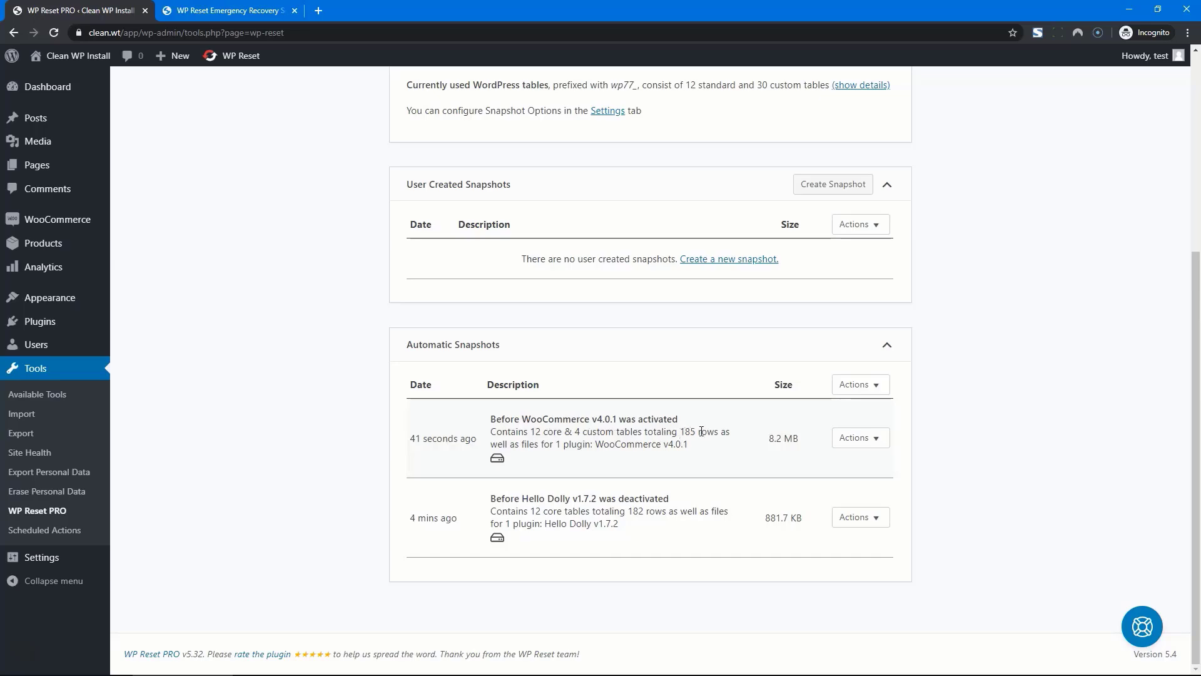
scroll(701, 431, "up", 2)
left_click(859, 212)
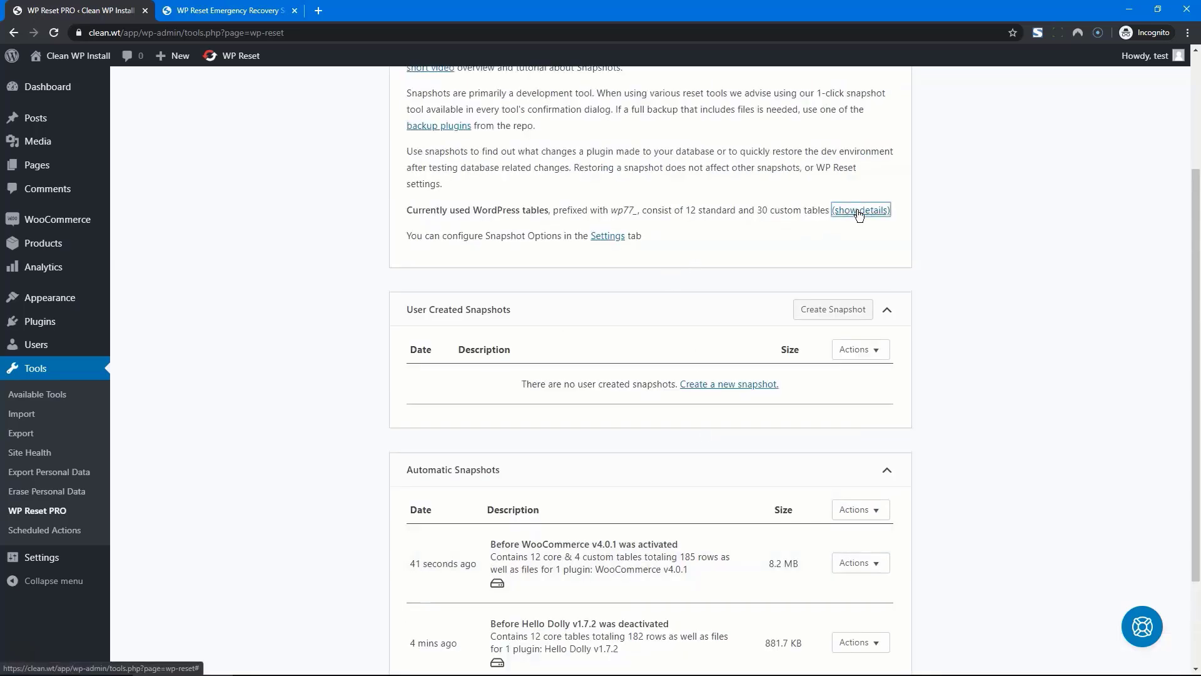
scroll(686, 361, "down", 1)
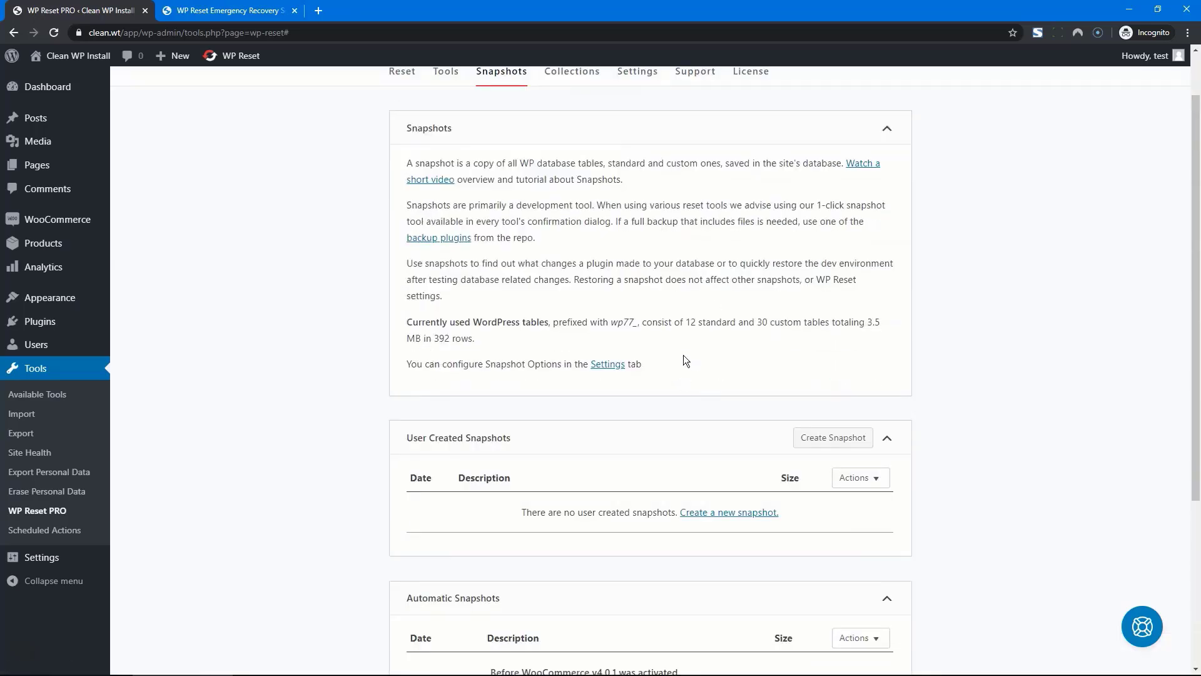
left_click_drag(736, 322, 821, 325)
scroll(821, 325, "down", 1)
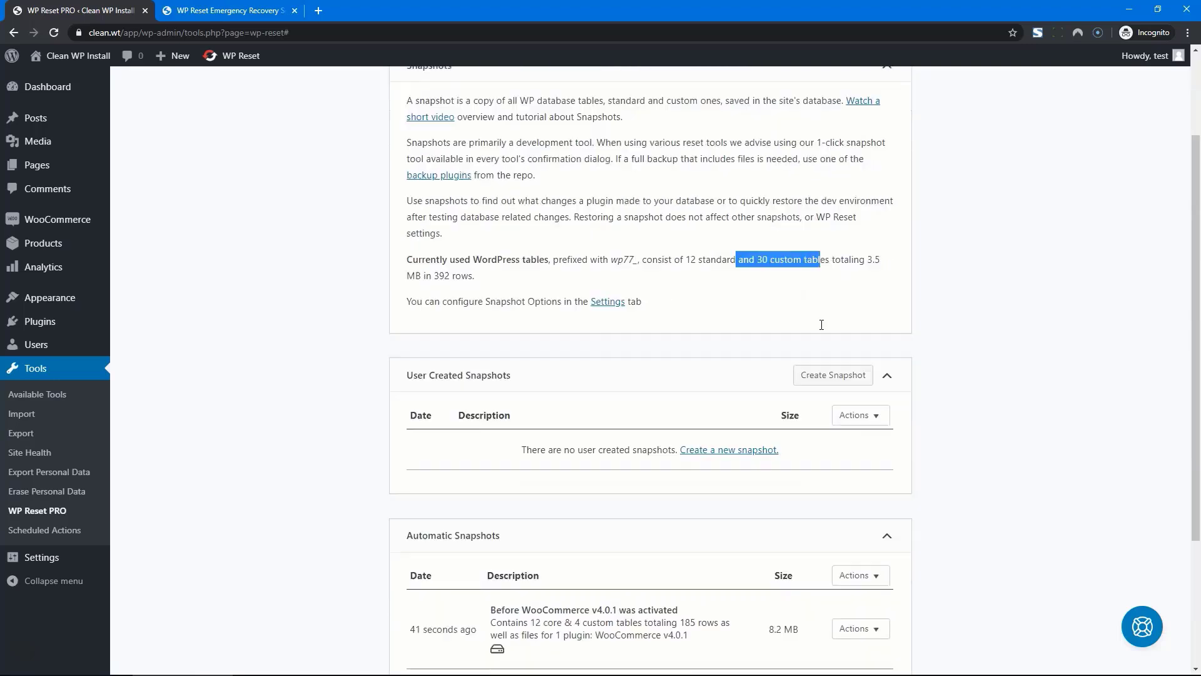
left_click_drag(865, 260, 879, 262)
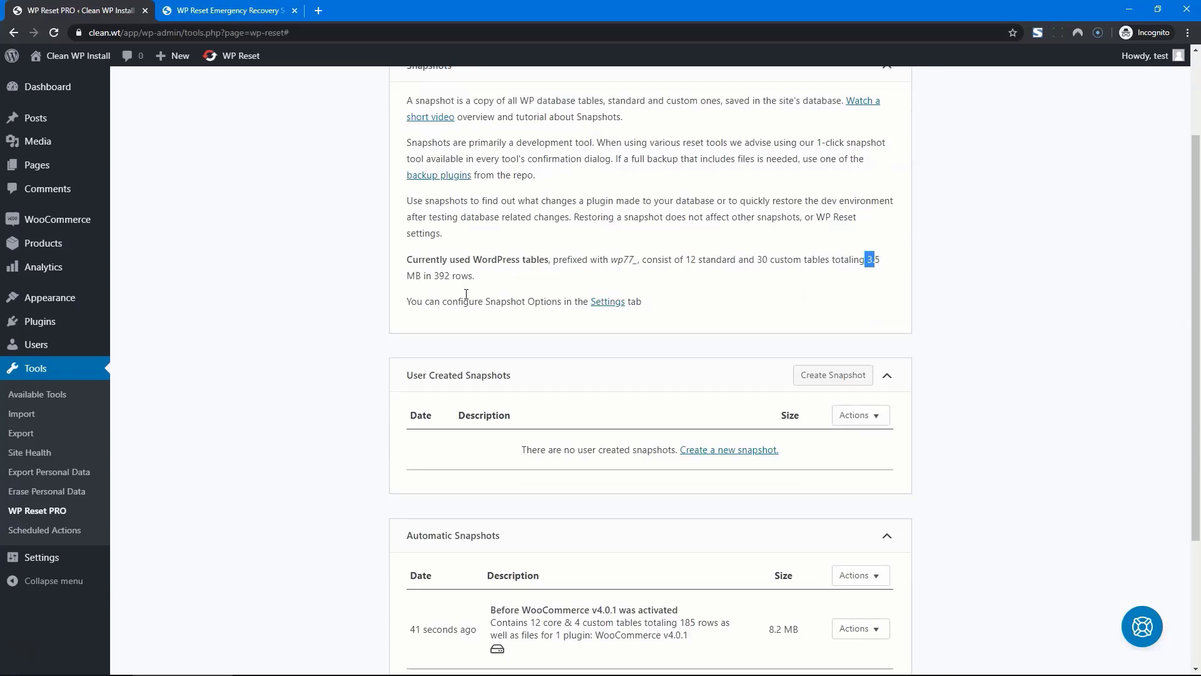
left_click_drag(435, 273, 450, 274)
scroll(500, 271, "down", 3)
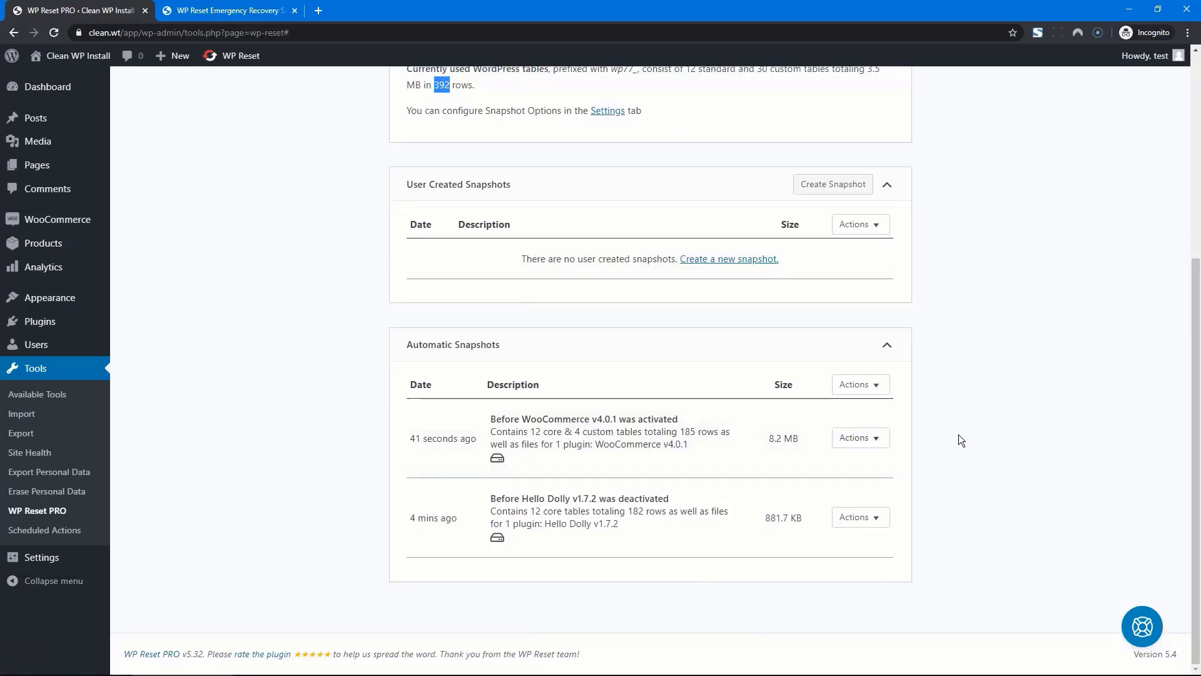
left_click(867, 438)
left_click(876, 483)
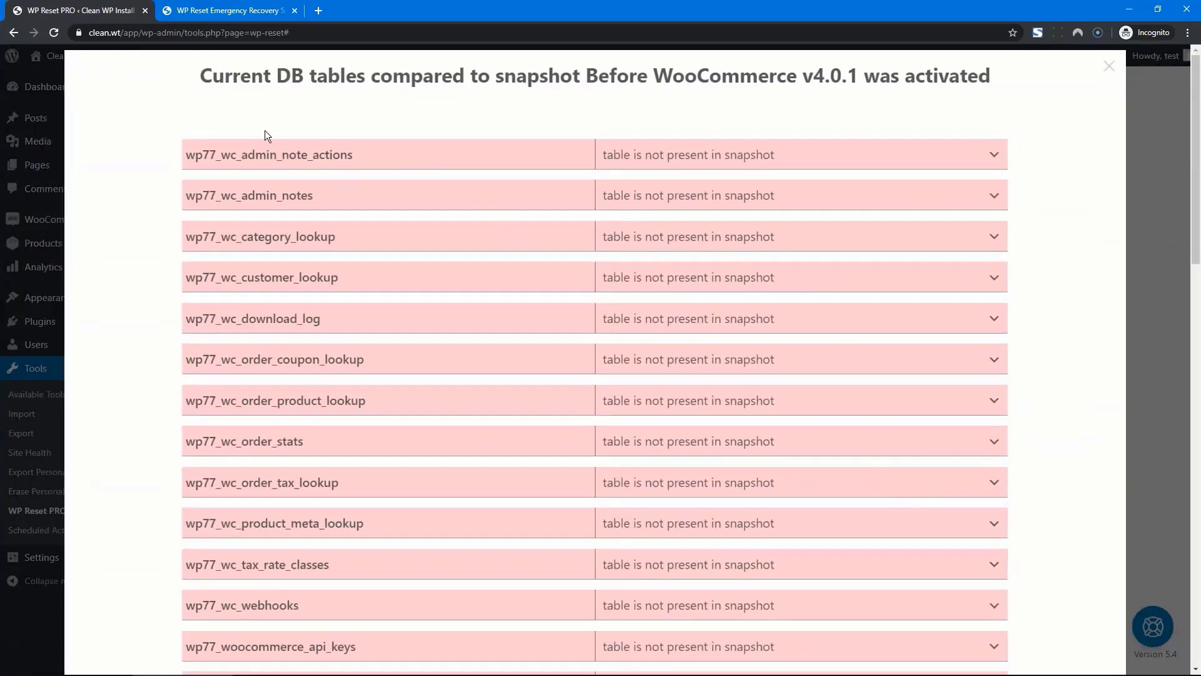
scroll(295, 188, "down", 1)
scroll(295, 186, "down", 10)
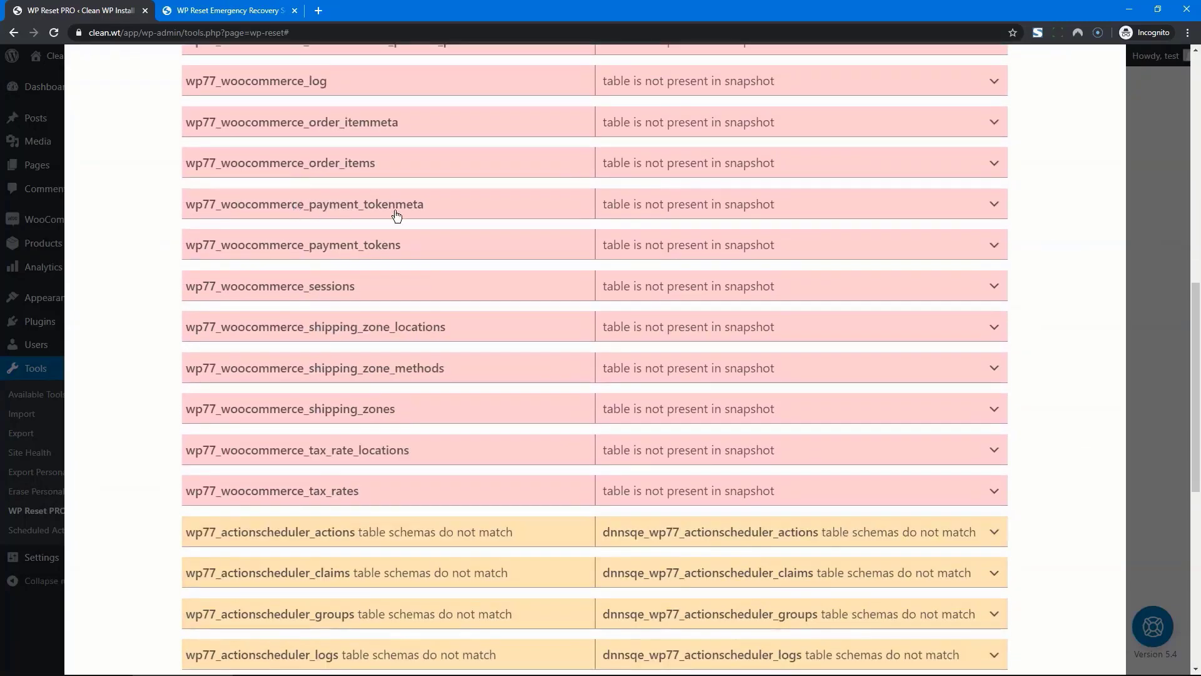
scroll(595, 366, "up", 5)
scroll(726, 279, "down", 5)
scroll(726, 283, "down", 1)
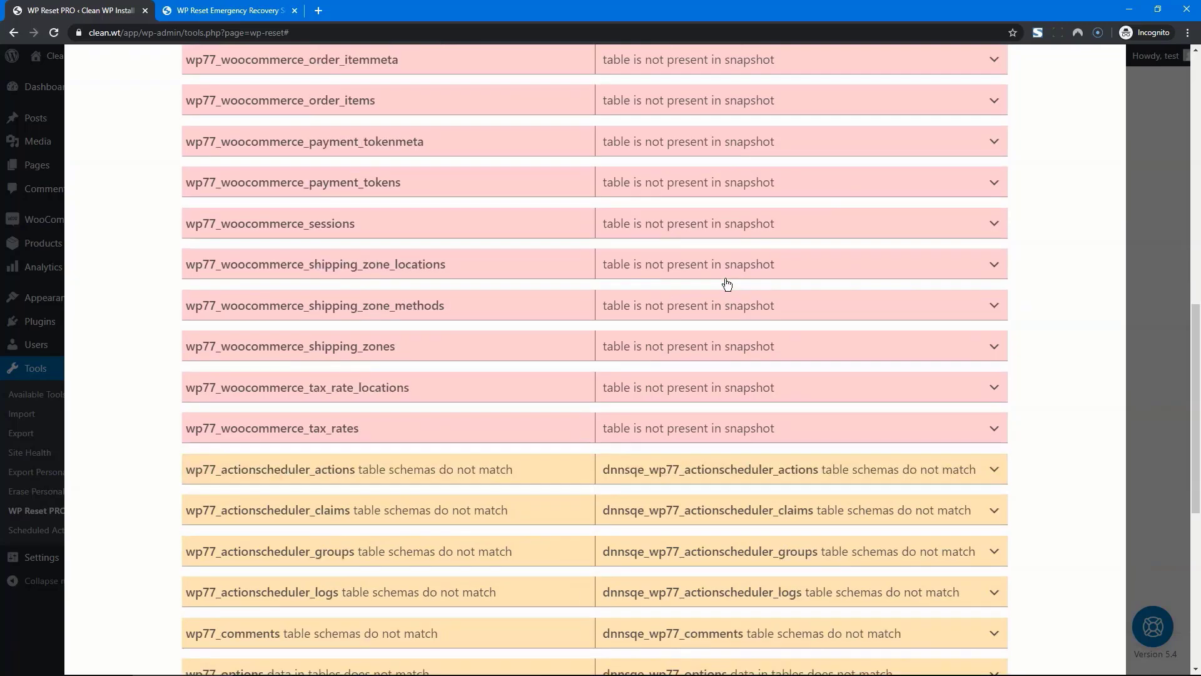
scroll(726, 283, "down", 7)
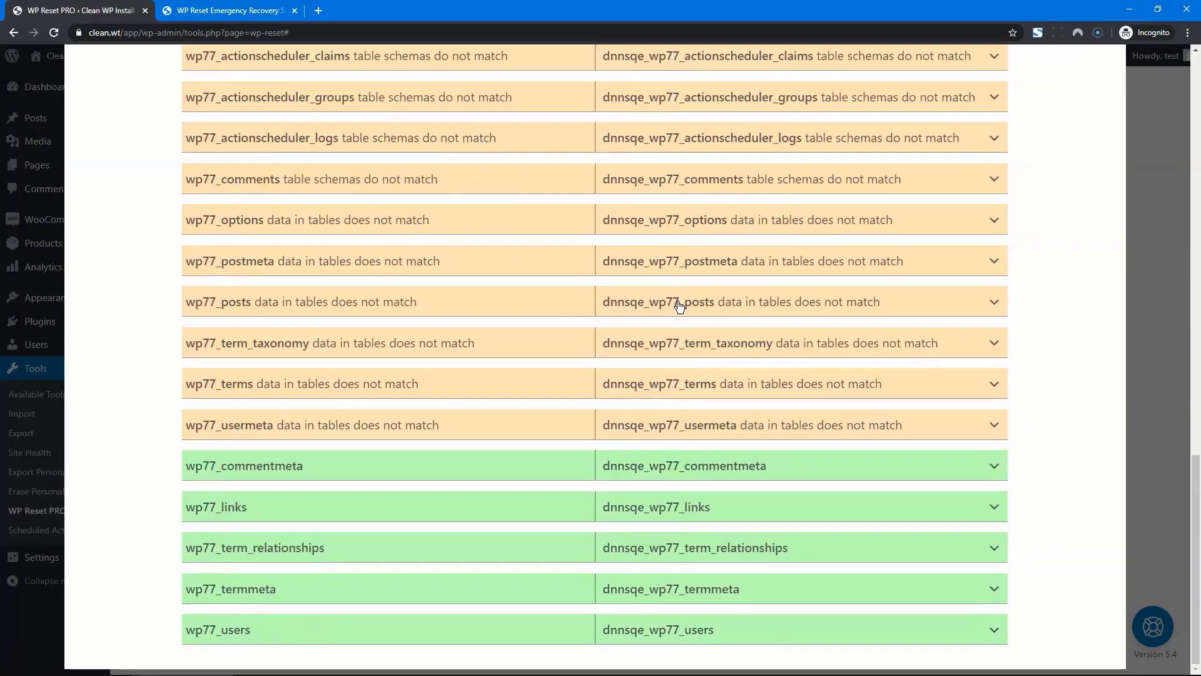
scroll(524, 476, "up", 17)
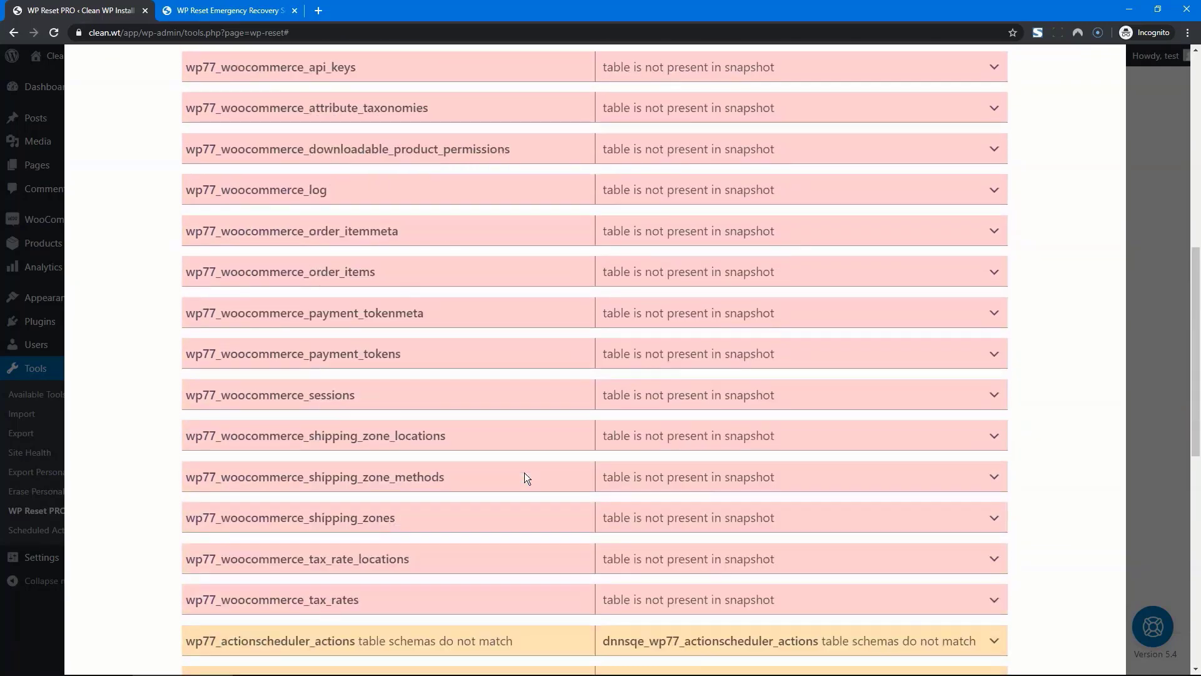
scroll(524, 476, "up", 3)
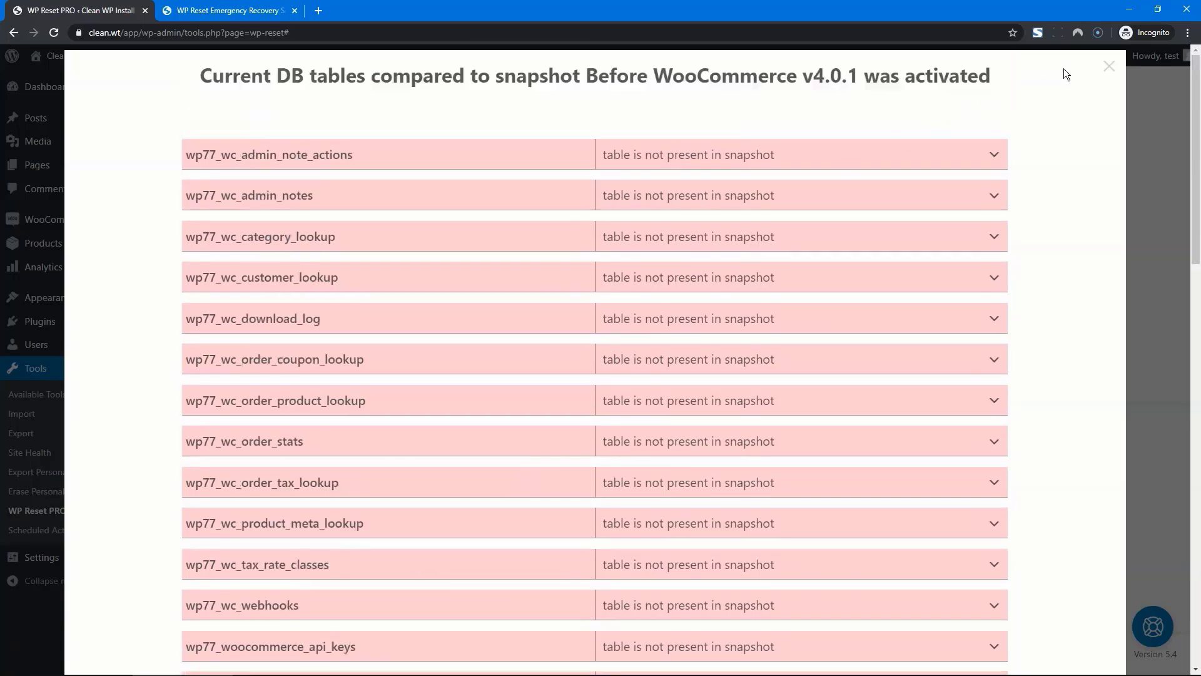
left_click(1108, 70)
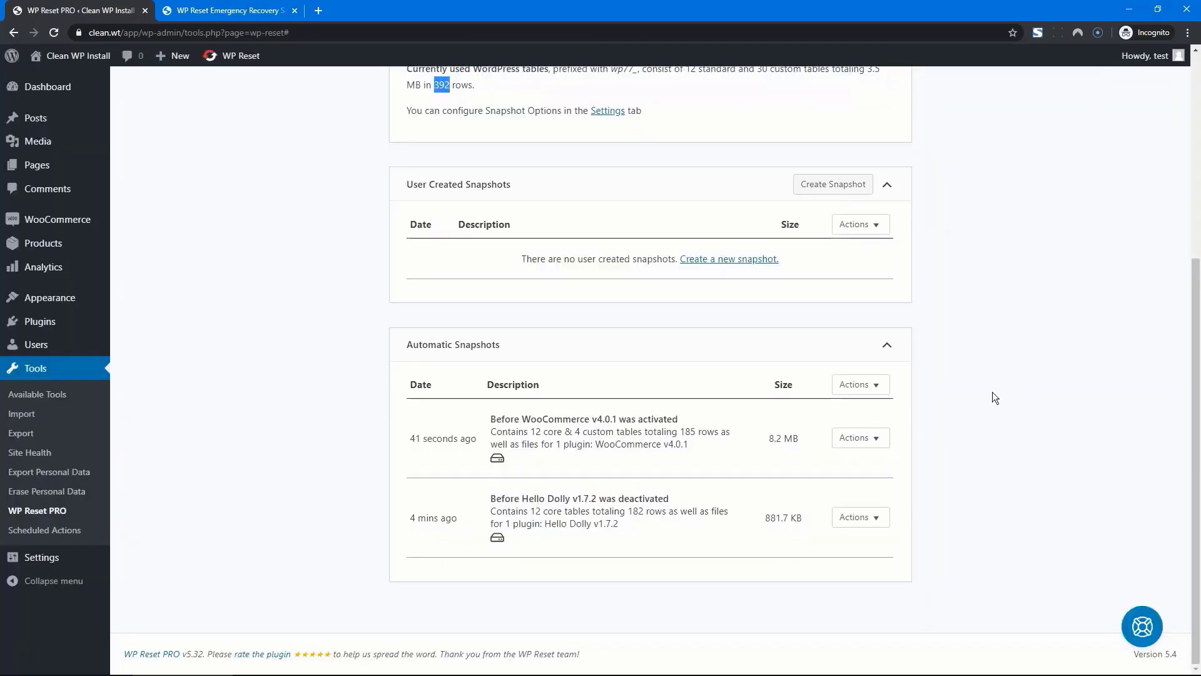
Visit Plugins, then return to the WP Reset PRO snapshots list
left_click(988, 427)
left_click(30, 326)
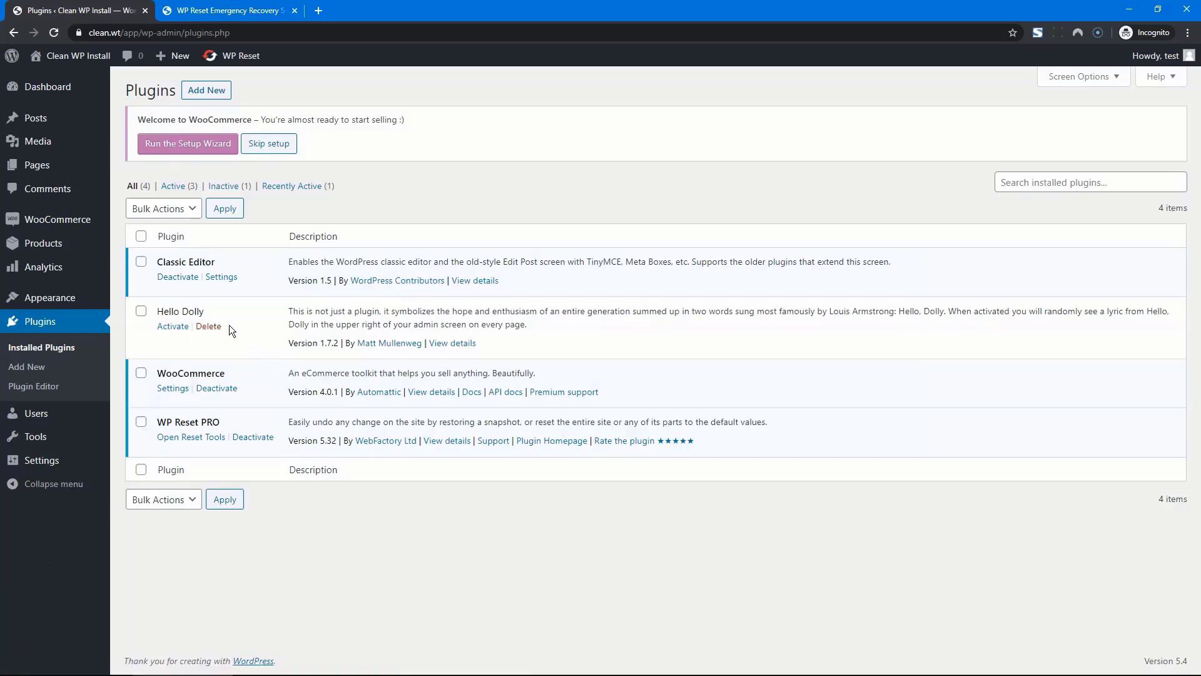
mouse_move(47, 436)
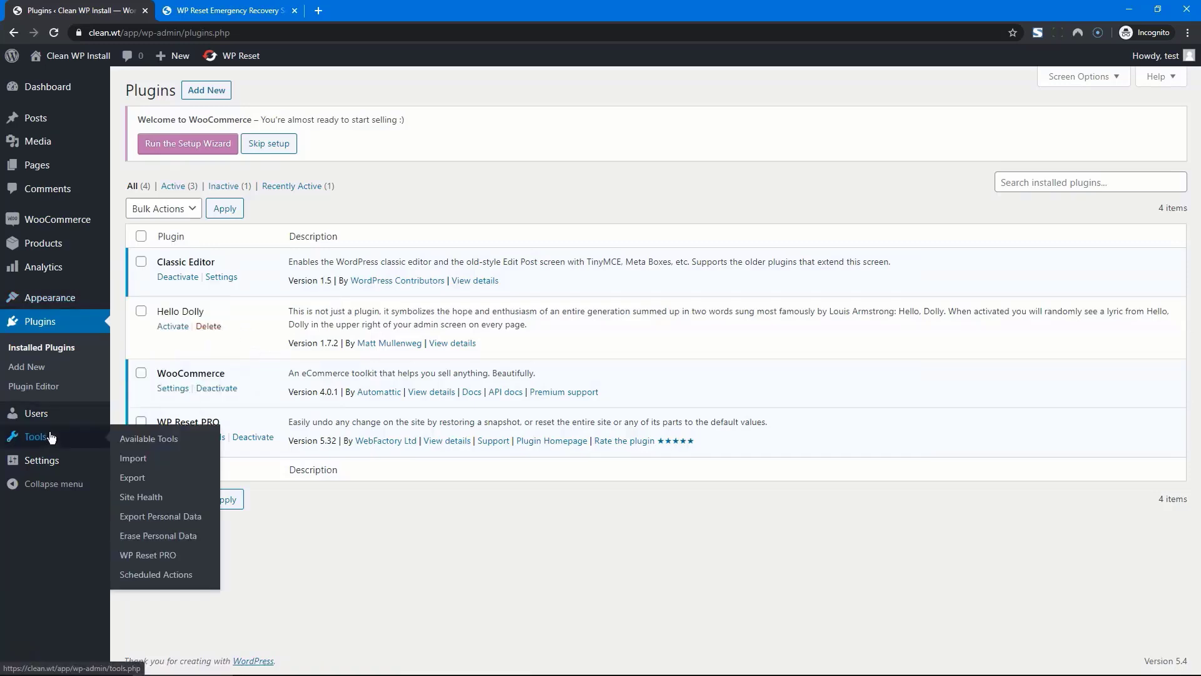
left_click(147, 555)
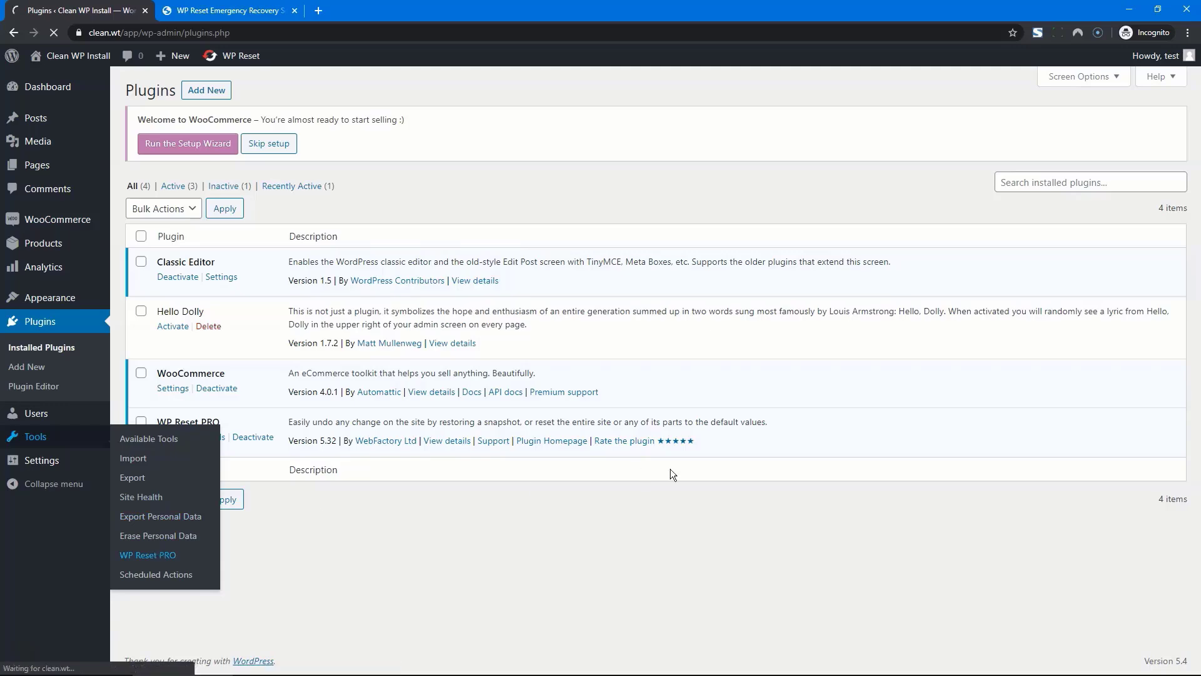
scroll(978, 418, "down", 5)
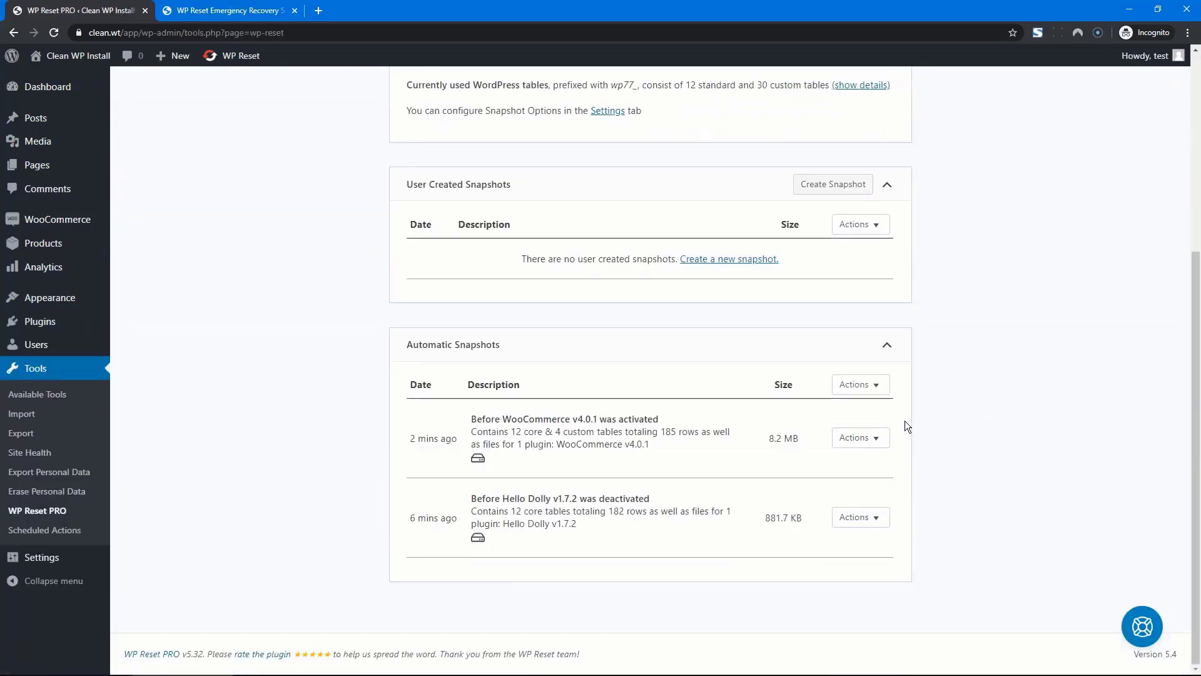
Restore the pre-WooCommerce v4.0.1 snapshot, confirm it, and acknowledge the reload
left_click(874, 439)
left_click(876, 466)
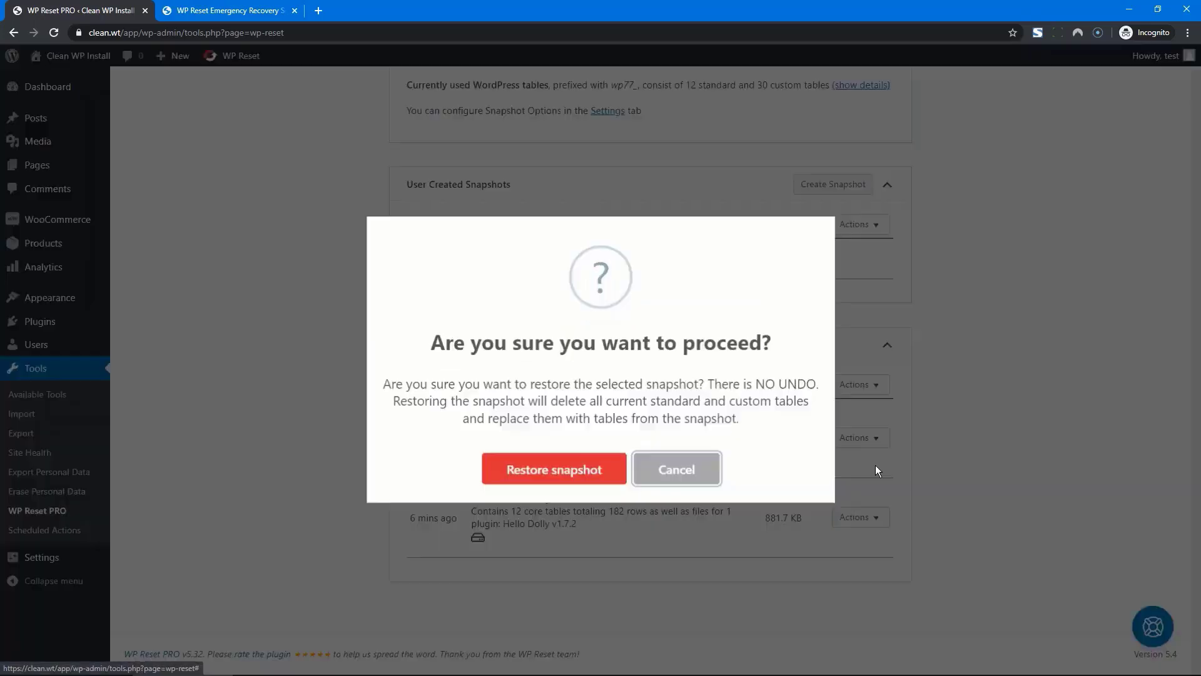
left_click(545, 466)
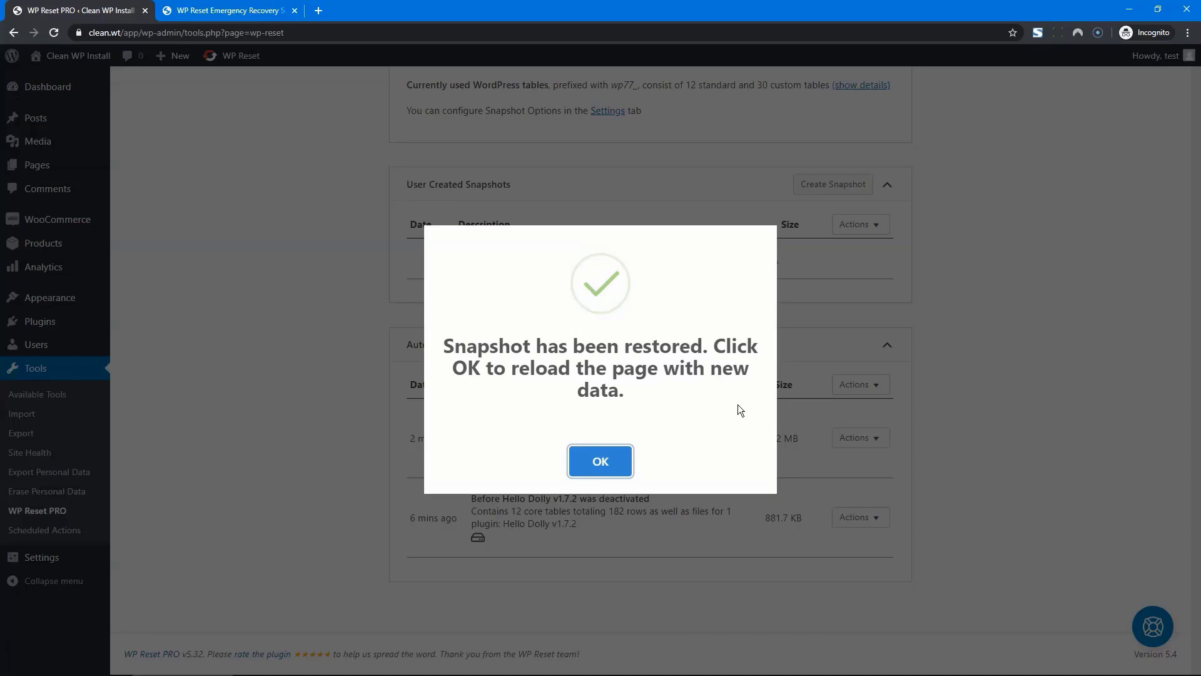
left_click(604, 453)
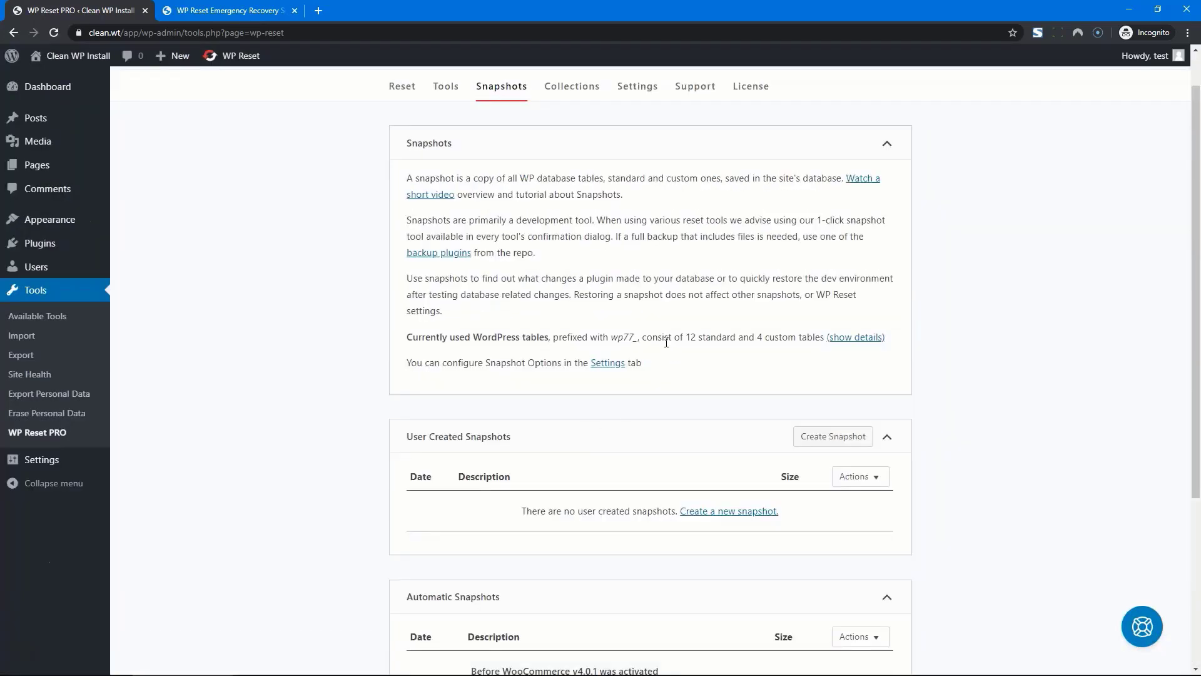
Show the size and row count of the current 12 standard and 4 custom tables
left_click_drag(683, 338, 803, 338)
left_click(794, 340)
left_click(838, 337)
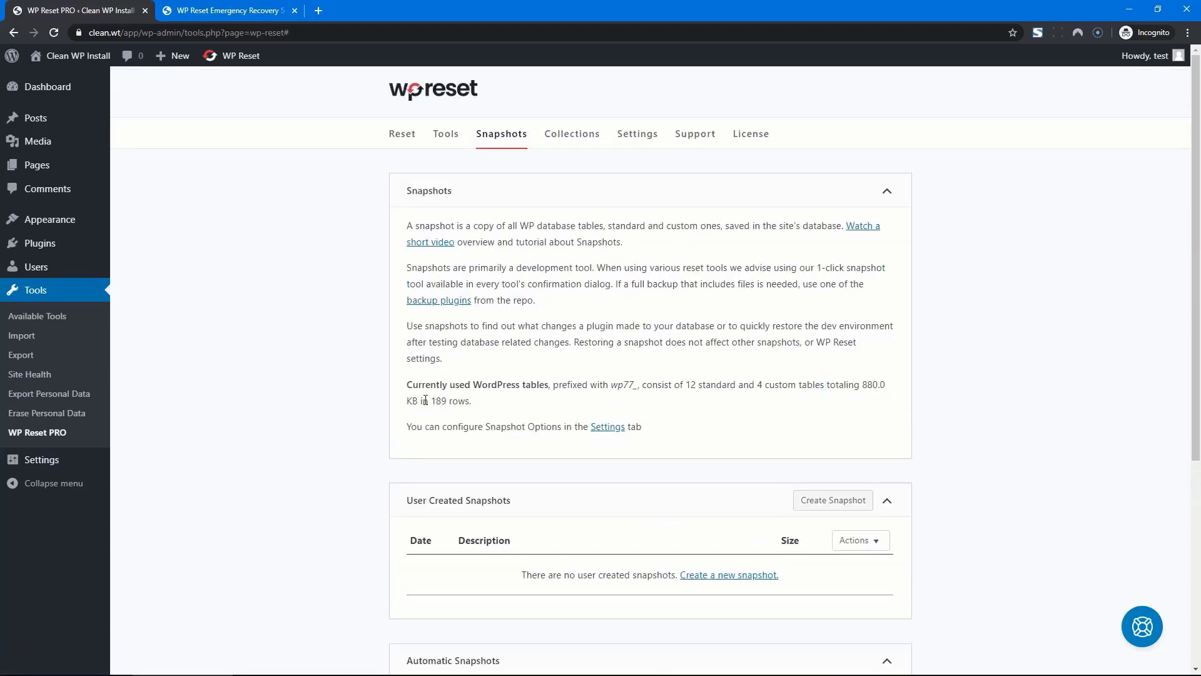
left_click_drag(874, 384, 892, 381)
Begin creating the first collection from the Collections section
scroll(963, 397, "down", 5)
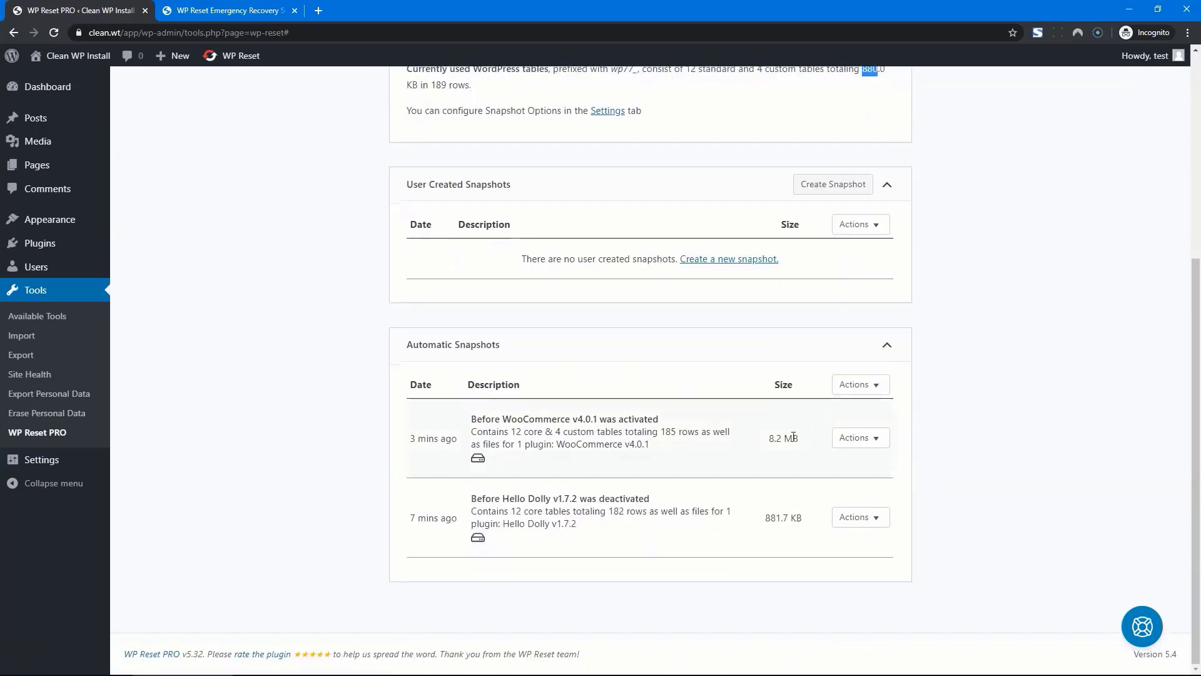
left_click(50, 245)
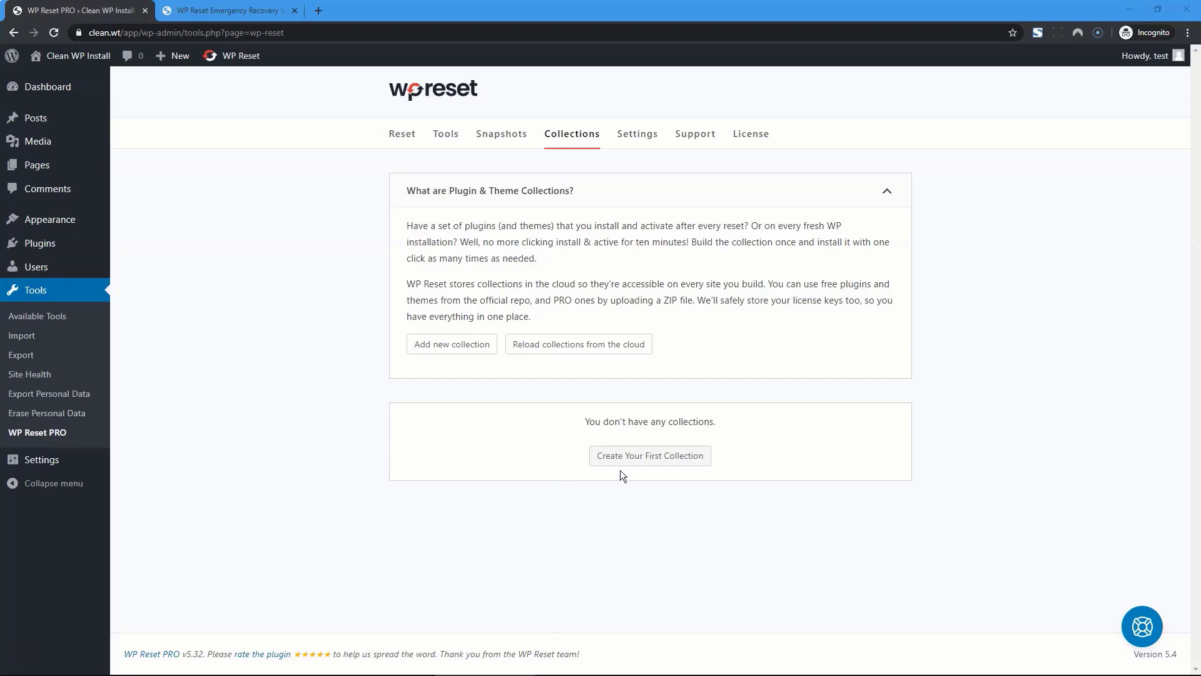
left_click(676, 459)
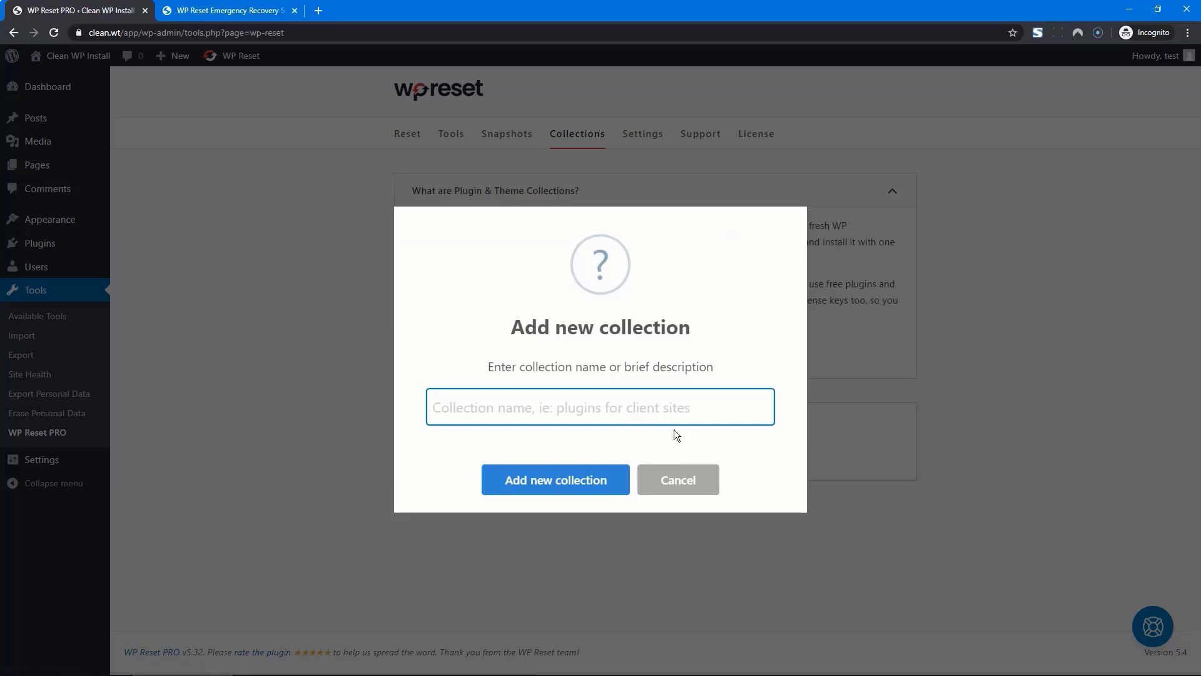
Name the collection 'my best plugins' and add Classic Editor to it
type("my best plugi")
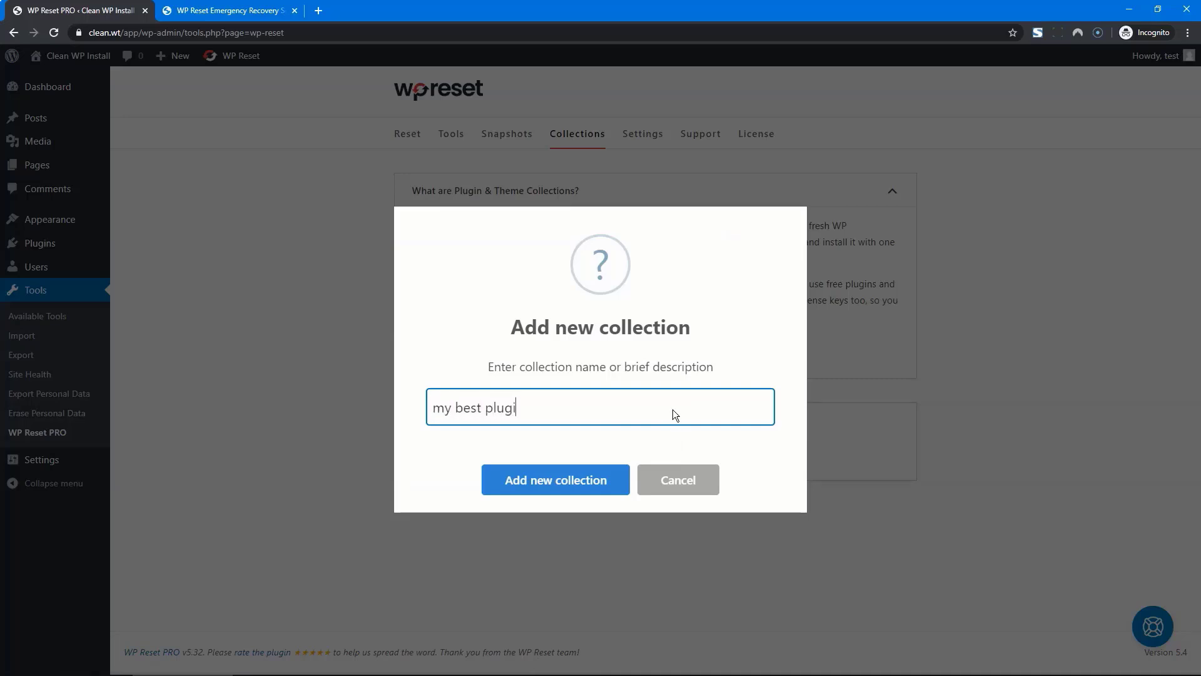
type("ns")
key("Return")
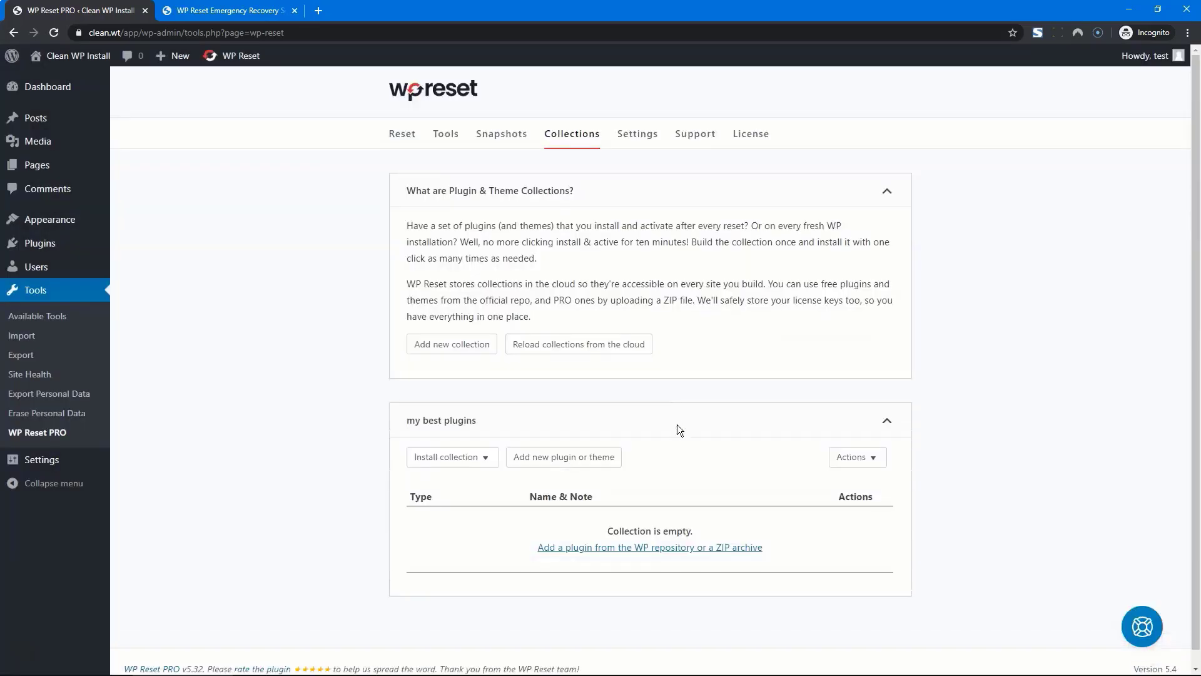
left_click(555, 458)
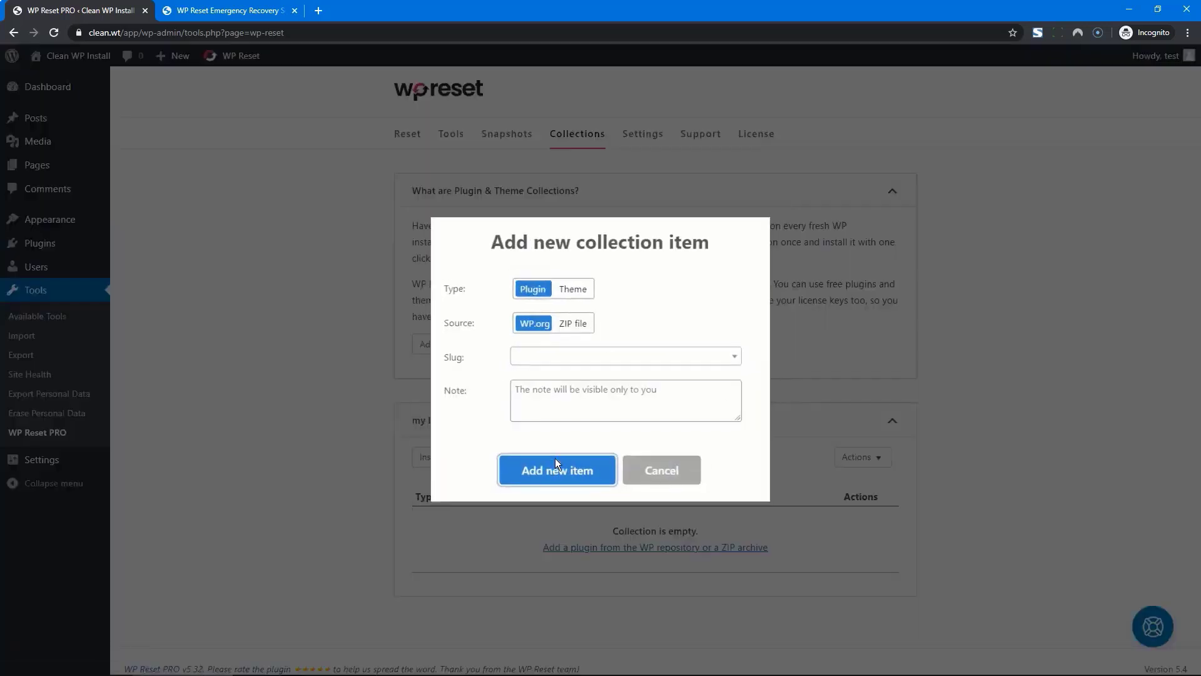
left_click(557, 363)
type("c")
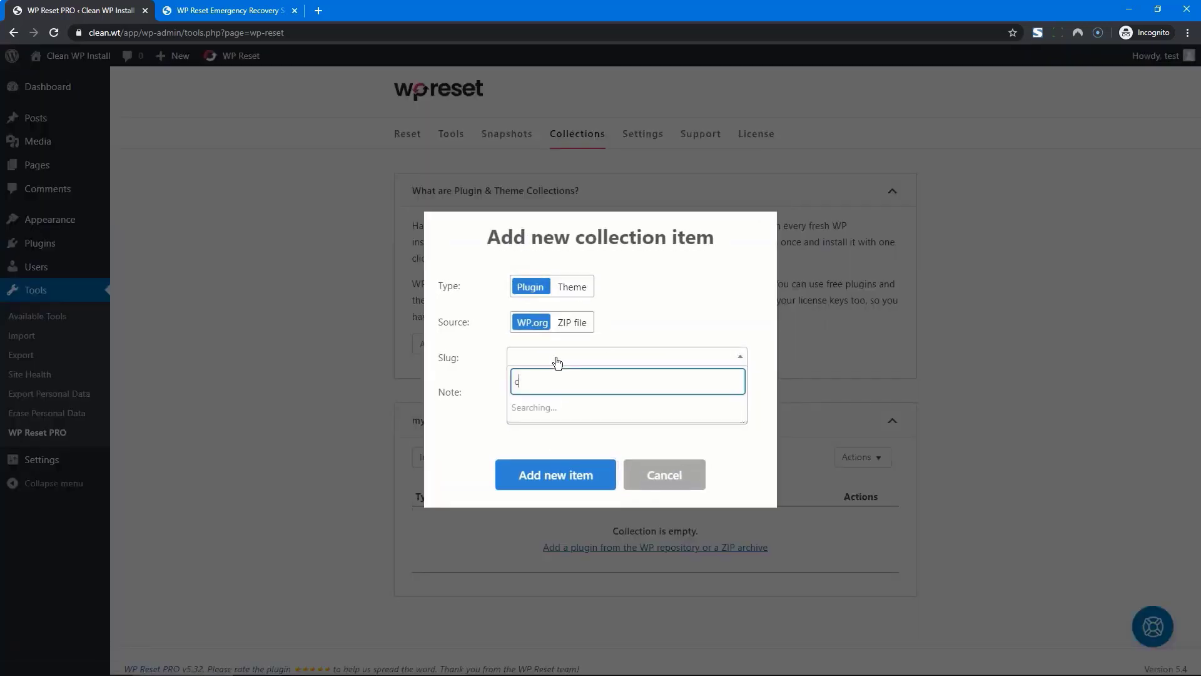
type("lassic editor")
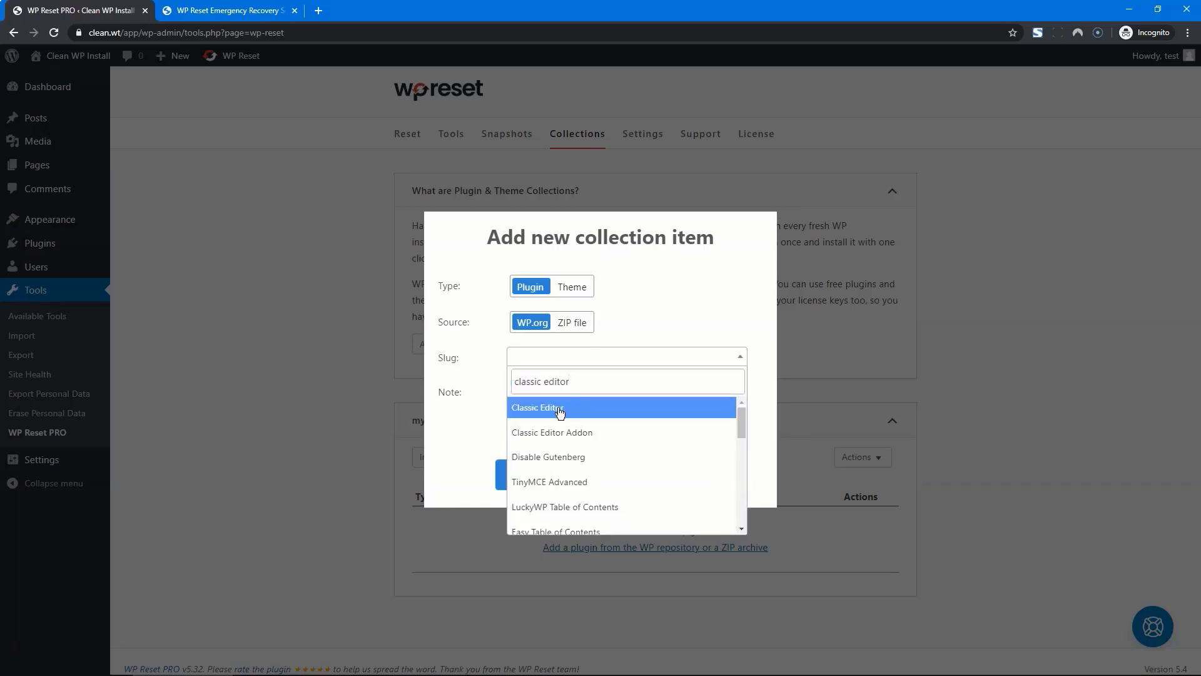
left_click(560, 408)
left_click(556, 469)
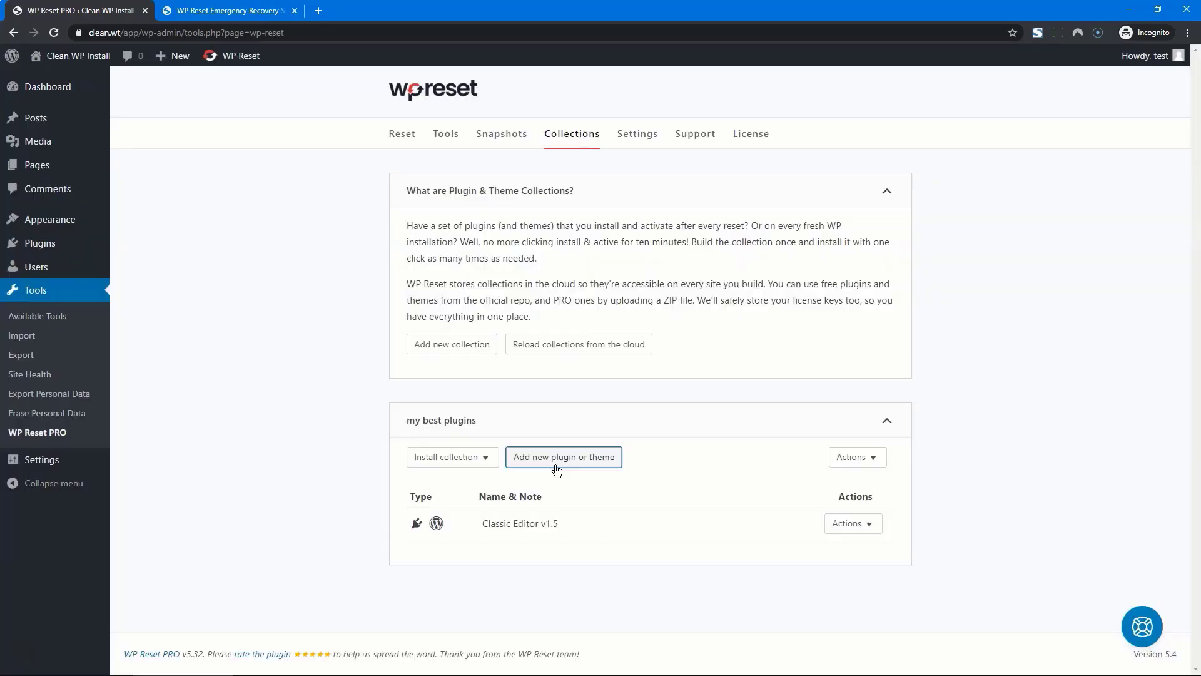
Add 301 Redirects – Easy Redirect Manager to the collection via a '301 redirect' search
left_click(556, 471)
left_click(560, 358)
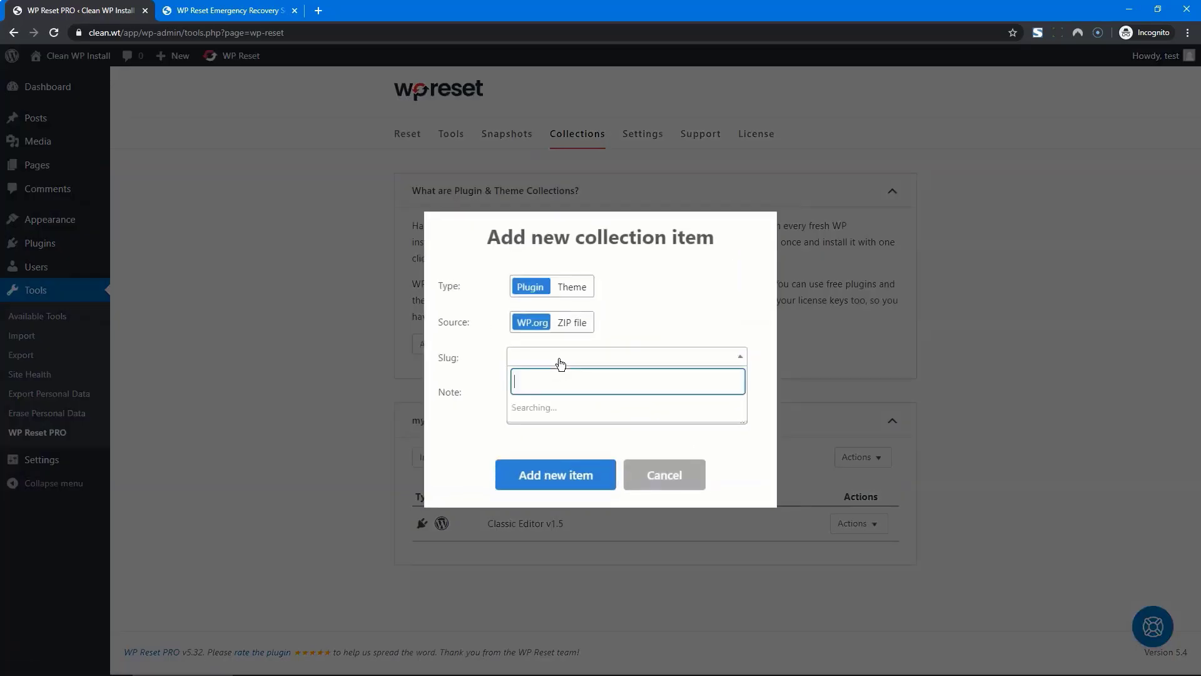
type("301 redirect")
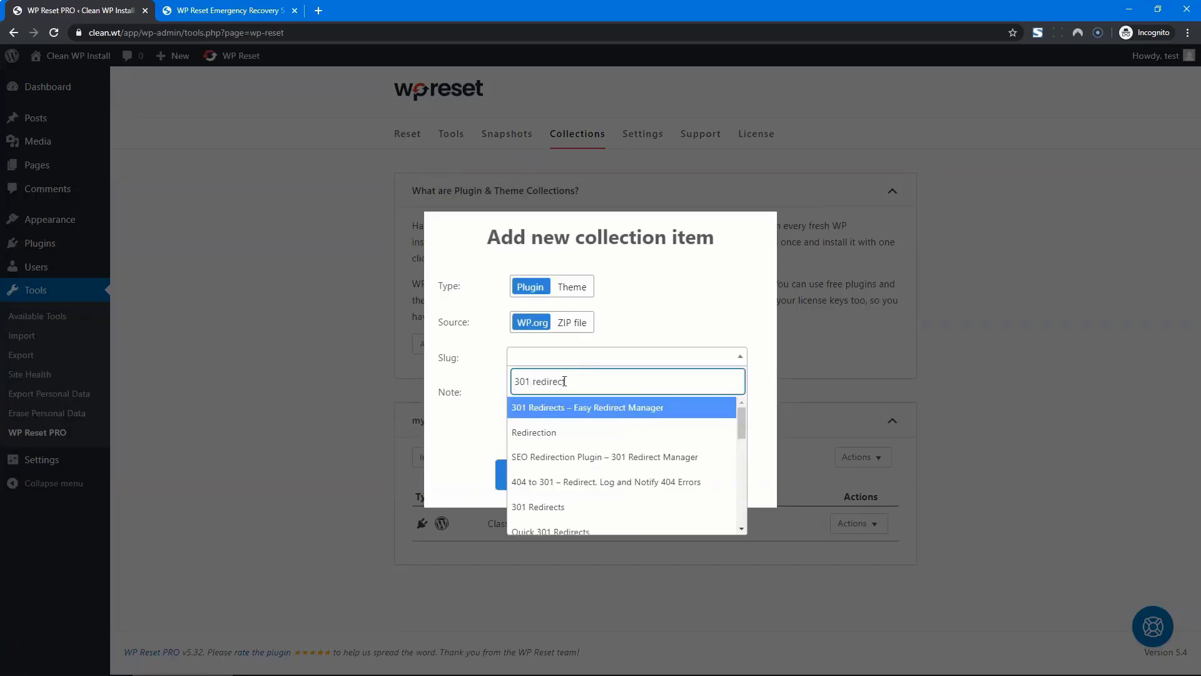
left_click(574, 409)
left_click(555, 475)
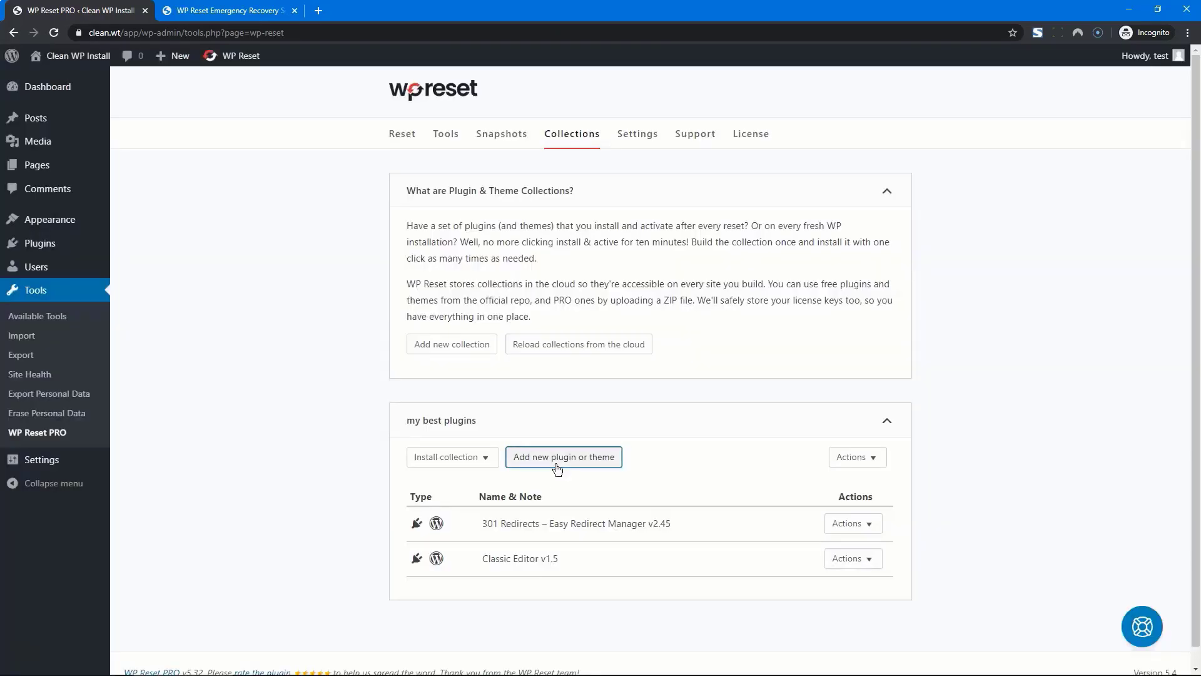
Begin a third collection item with the ZIP source and License Key field, then cancel it
left_click(557, 454)
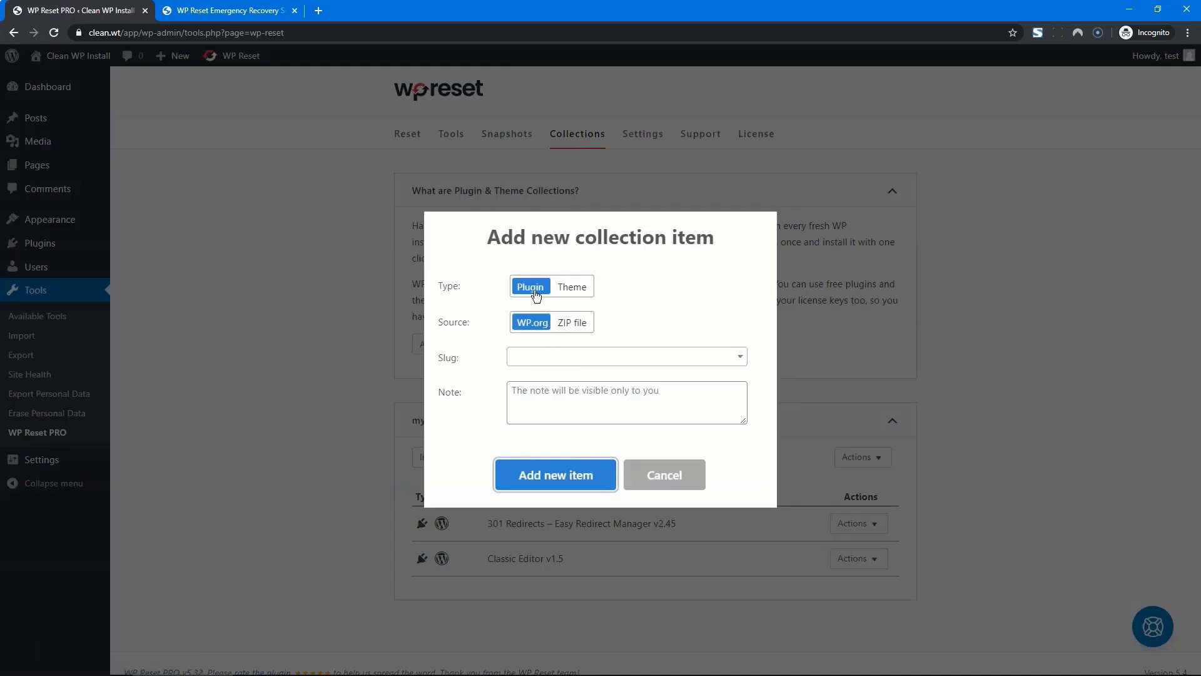
left_click(582, 322)
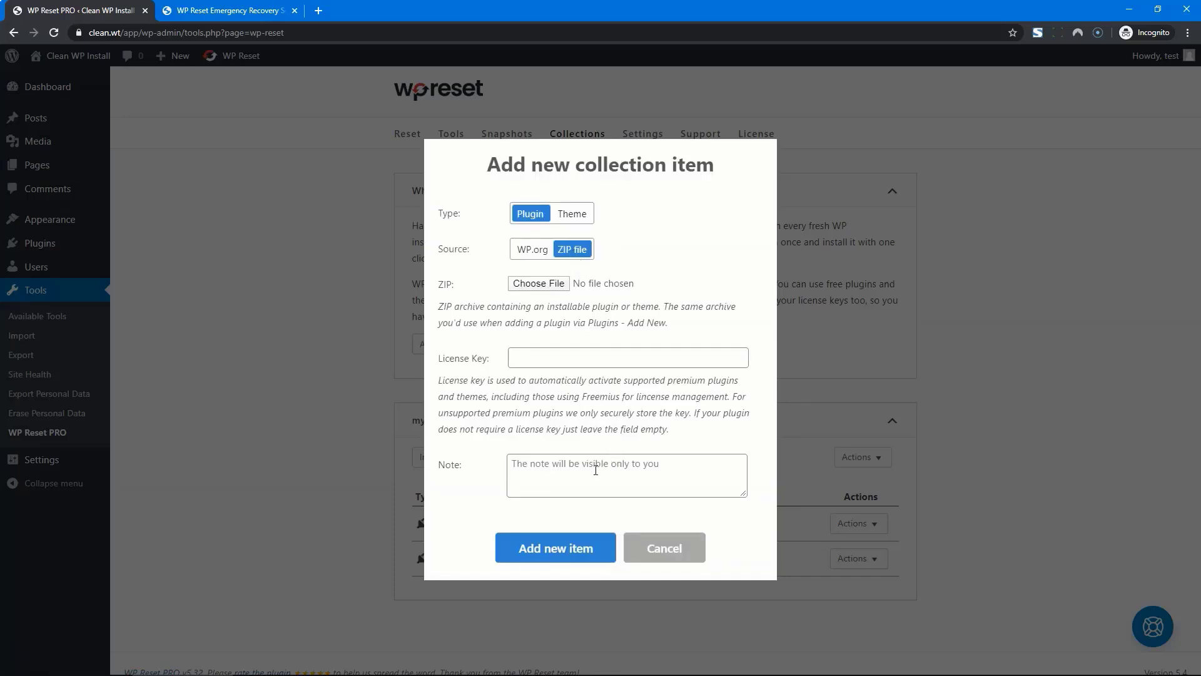
left_click(573, 363)
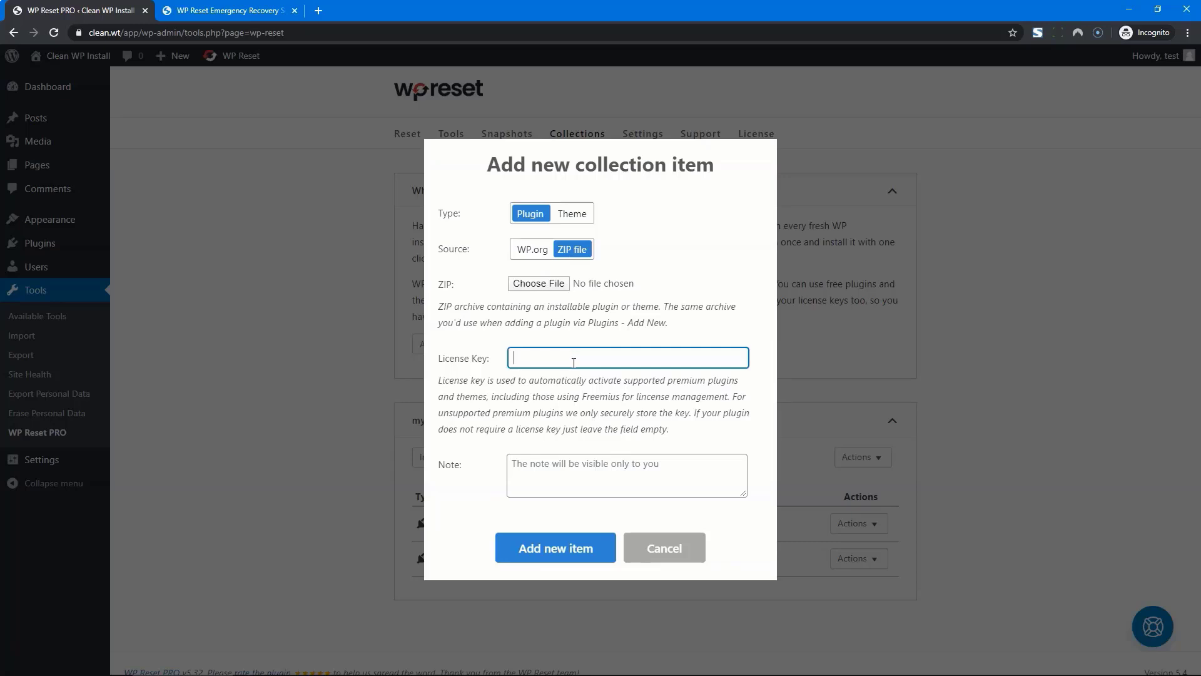
left_click(652, 563)
scroll(966, 370, "down", 1)
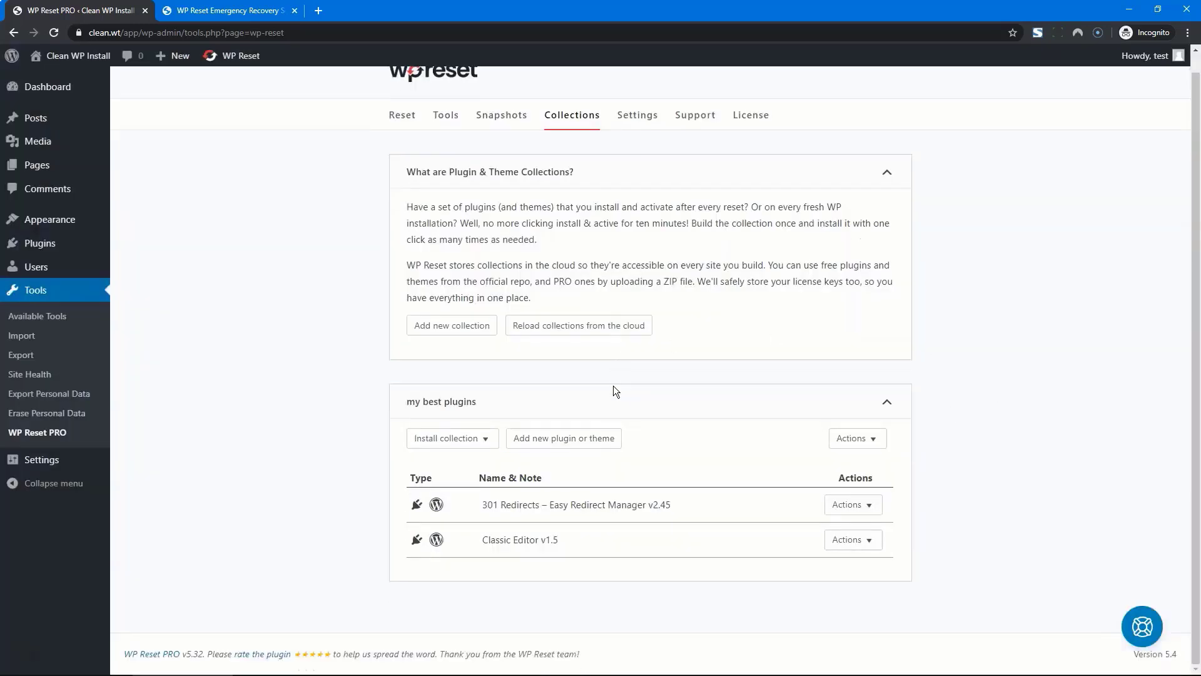
Install and activate the my best plugins collection and acknowledge the success message
left_click(486, 439)
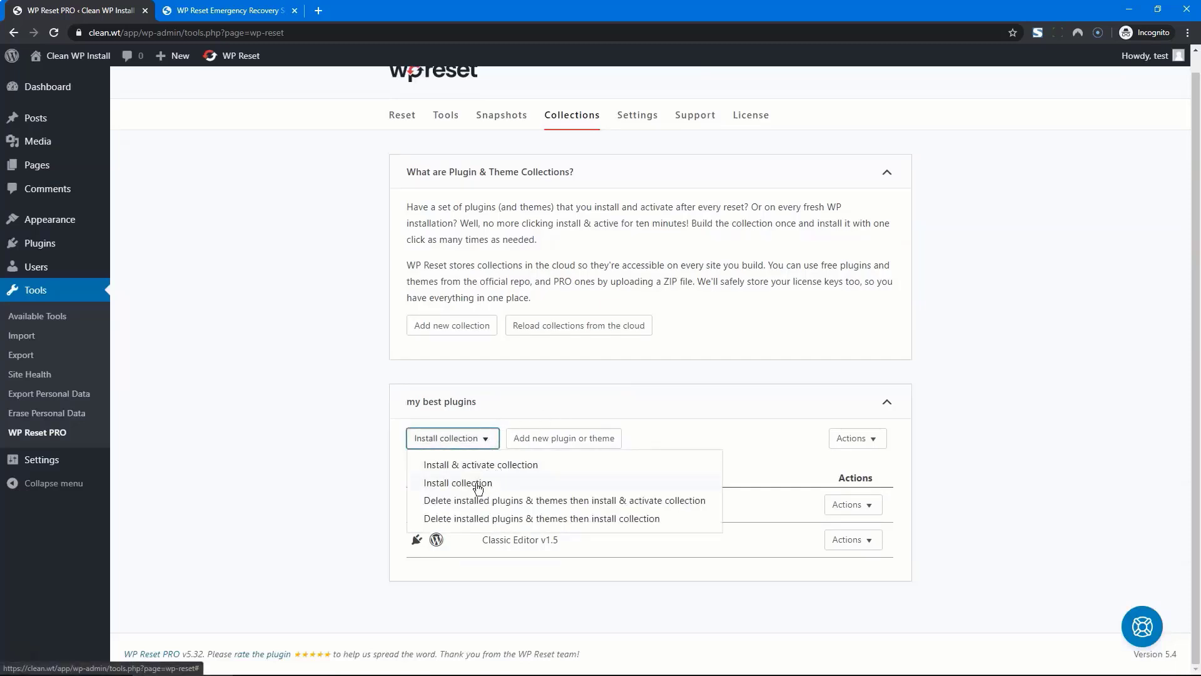
left_click(464, 462)
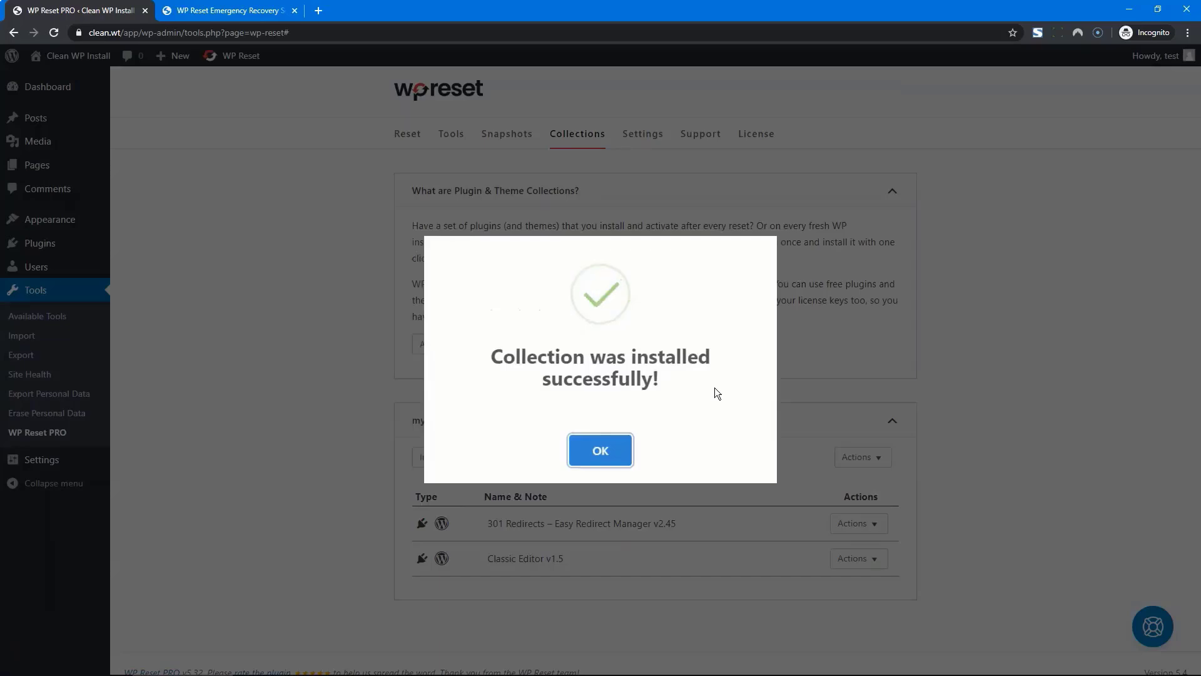
left_click(615, 449)
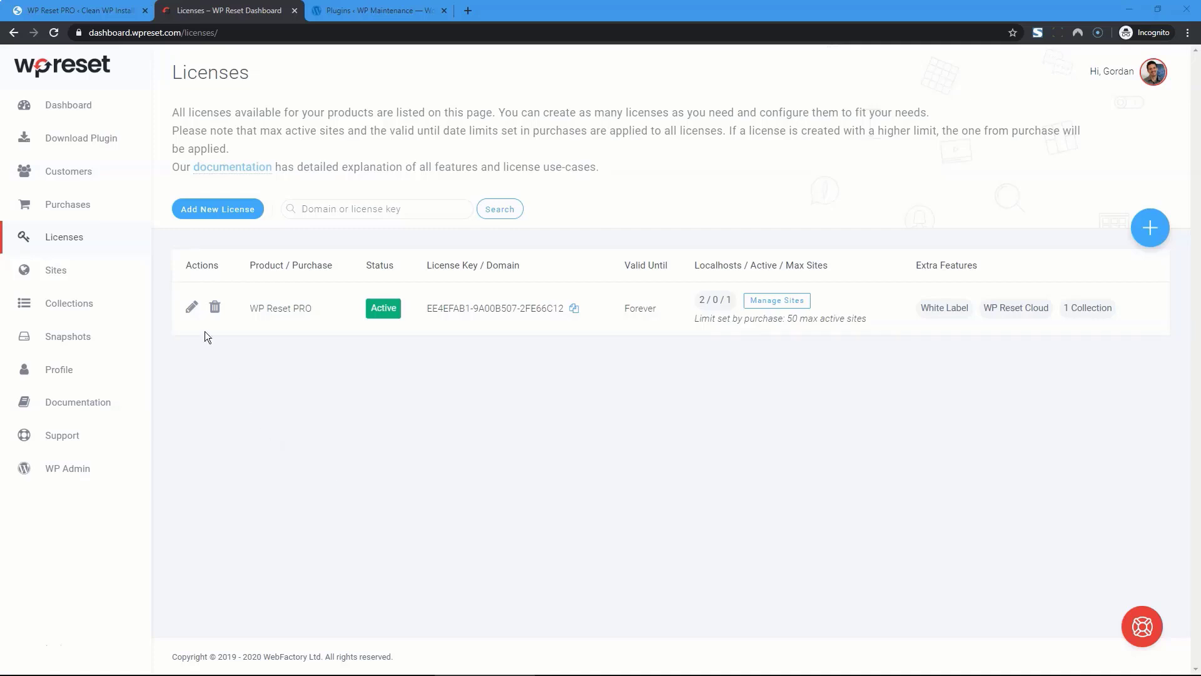
Browse the Sites, Collections and Snapshots lists, then start a new license from Licenses
left_click(56, 270)
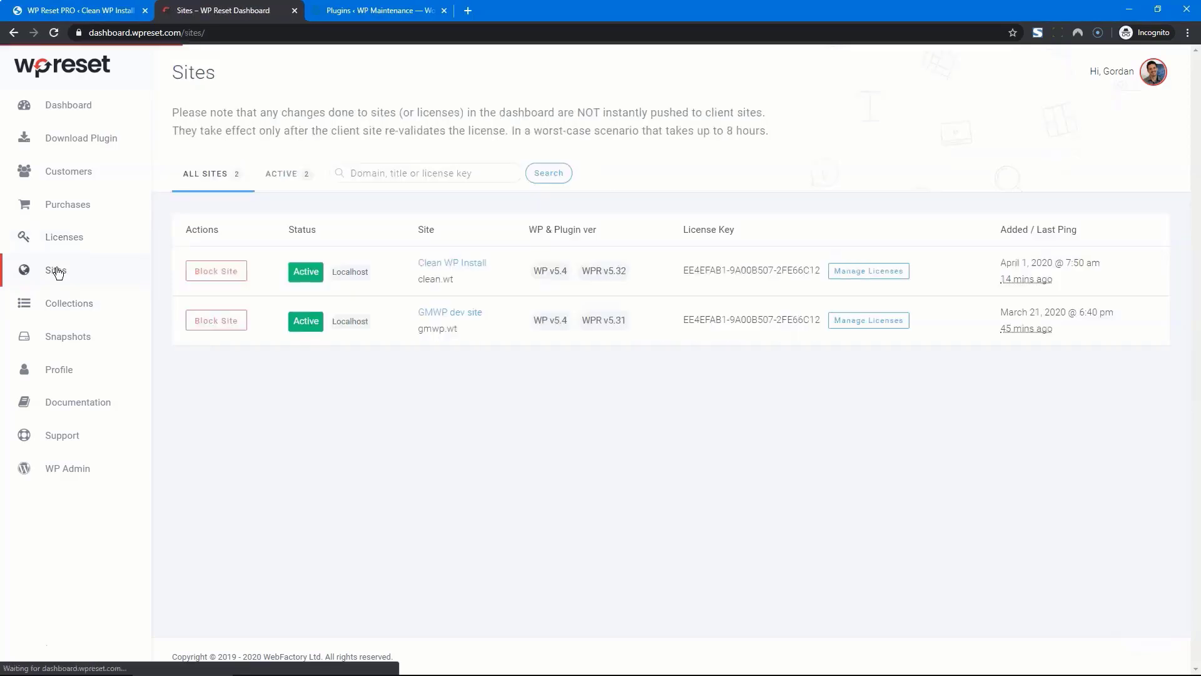
left_click(59, 302)
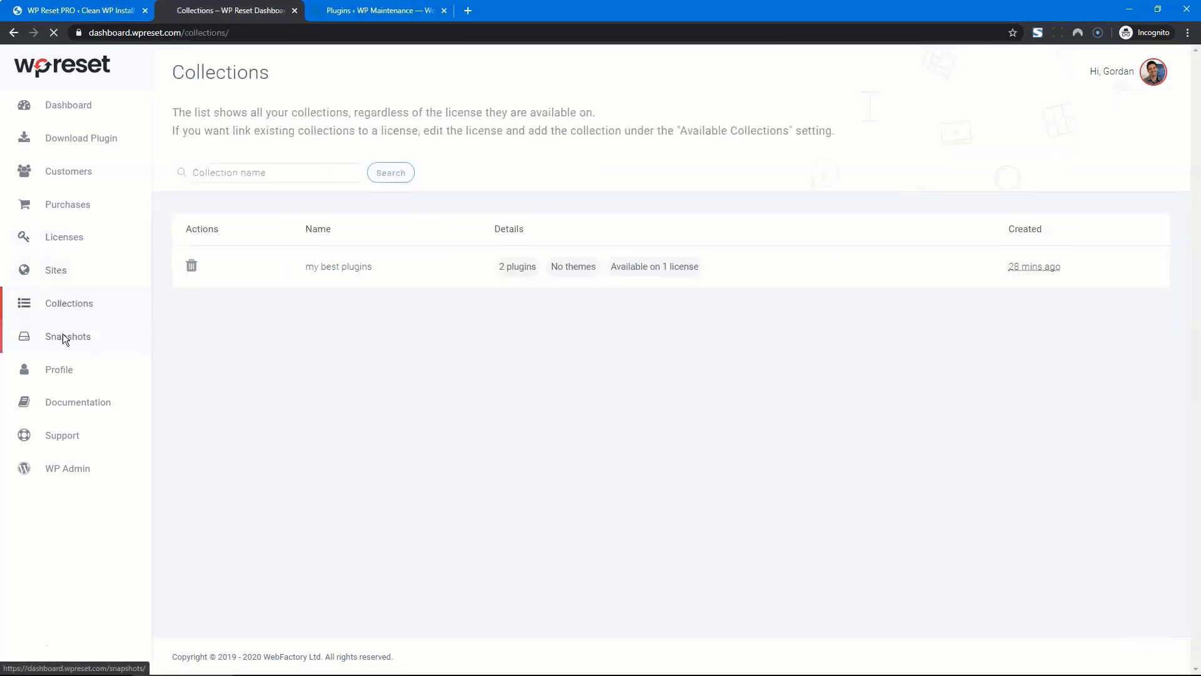
left_click(62, 335)
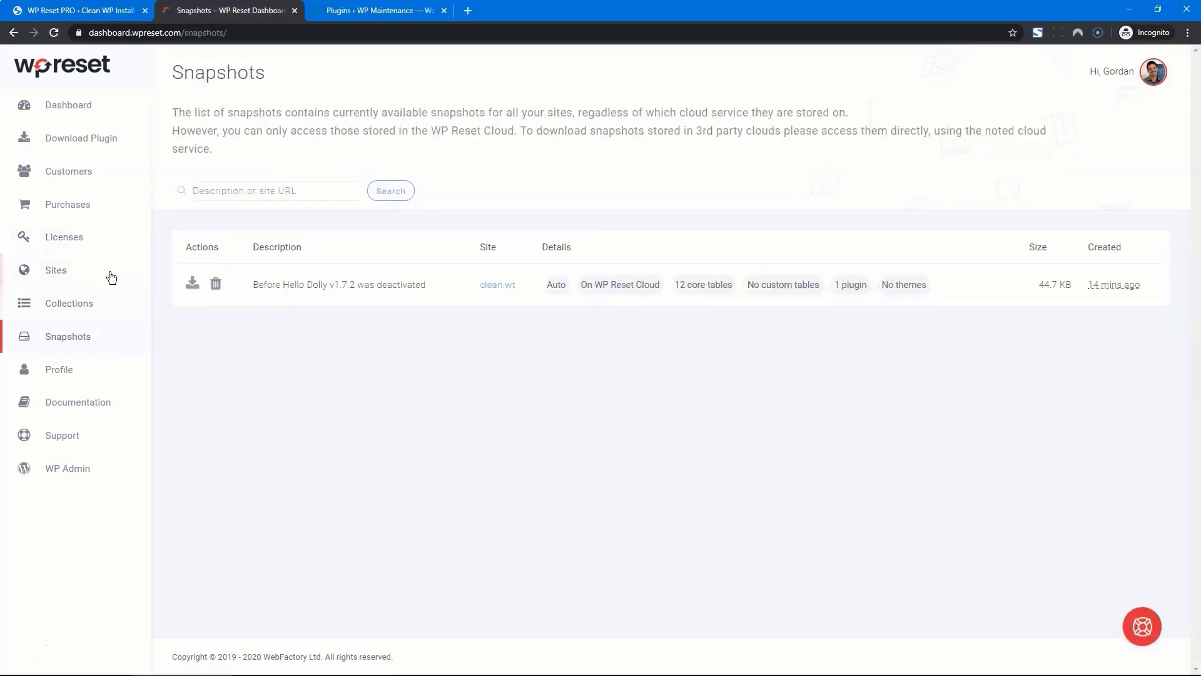
left_click(72, 239)
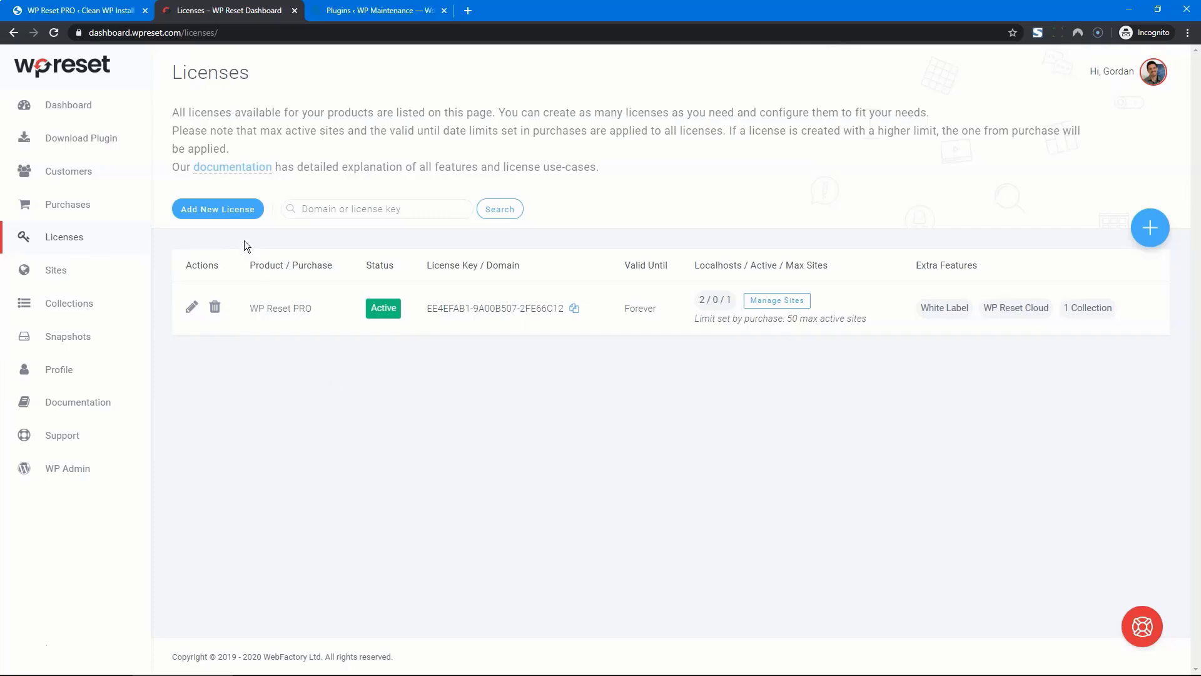
left_click(222, 210)
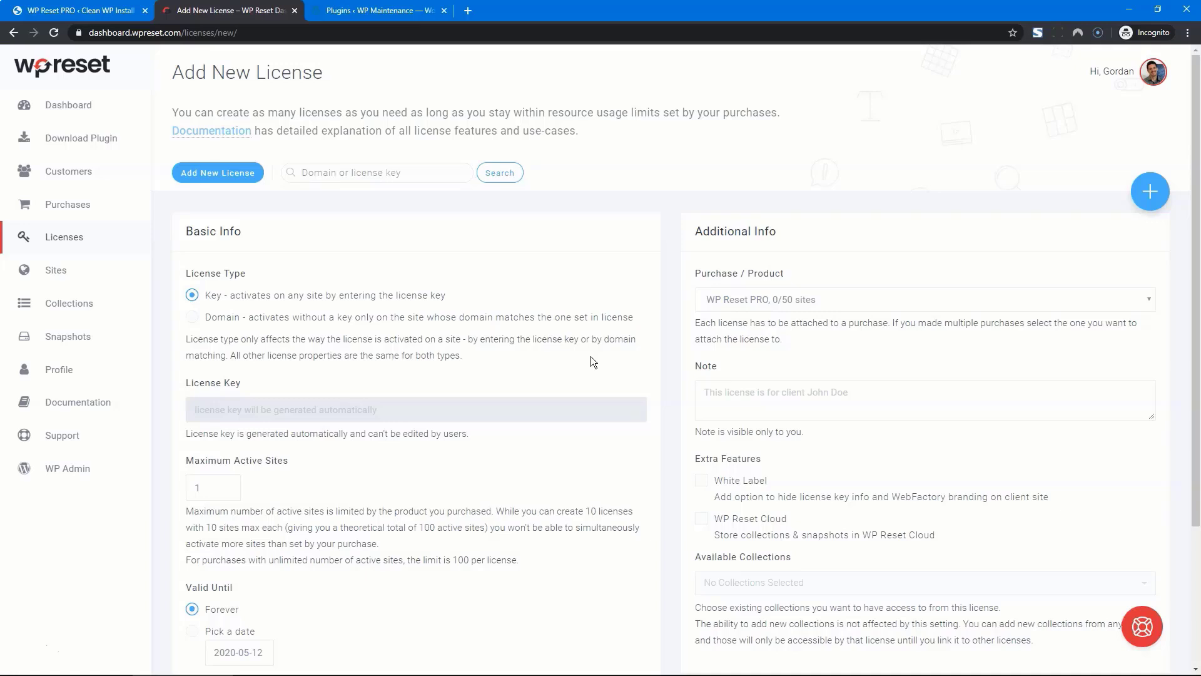
Make the license domain-based and paste the domain wpmaintenancemode.com
left_click(192, 318)
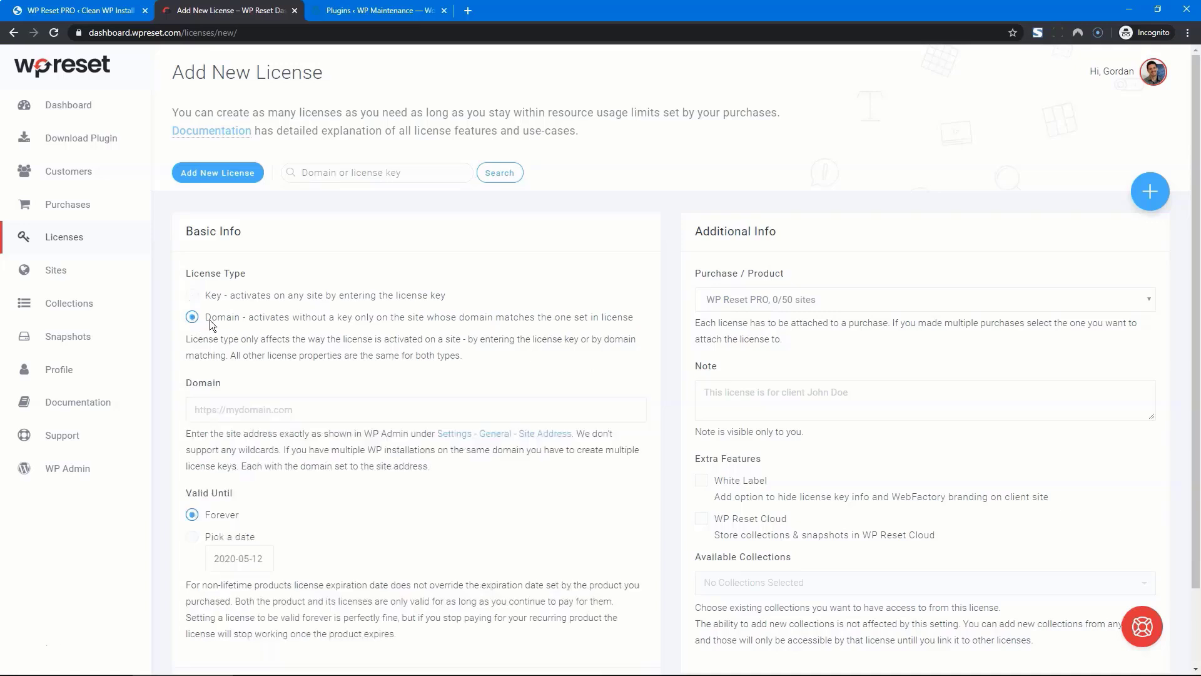
left_click(282, 409)
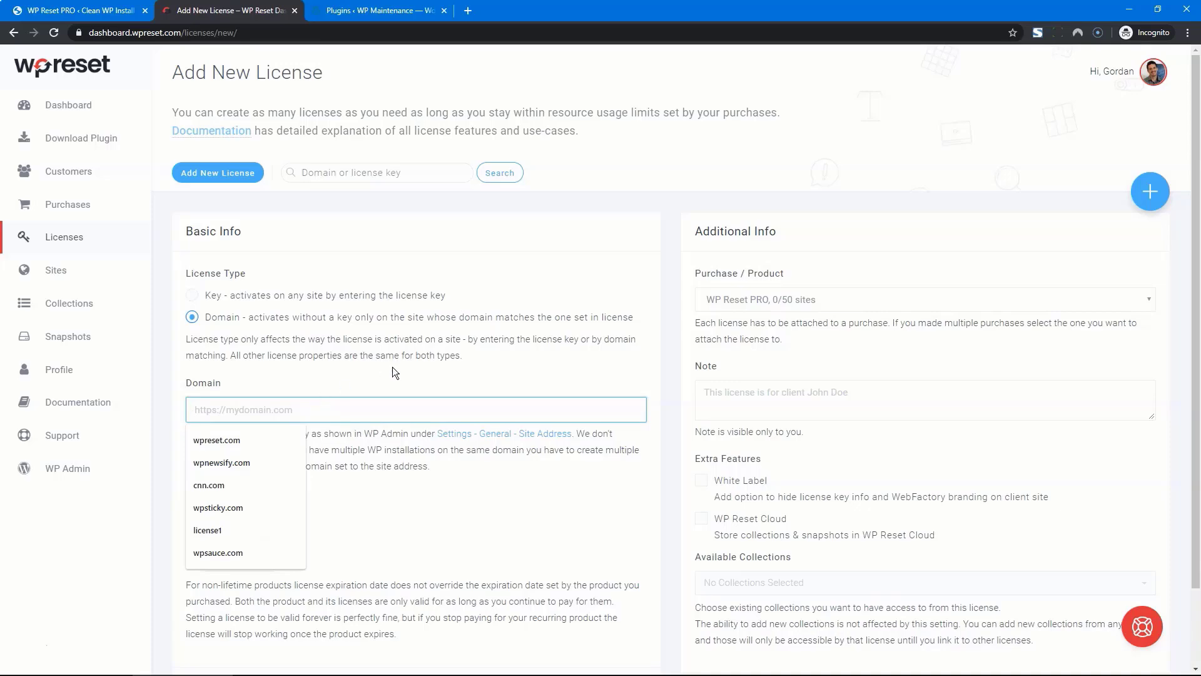
type("wpmaintenancemode.com")
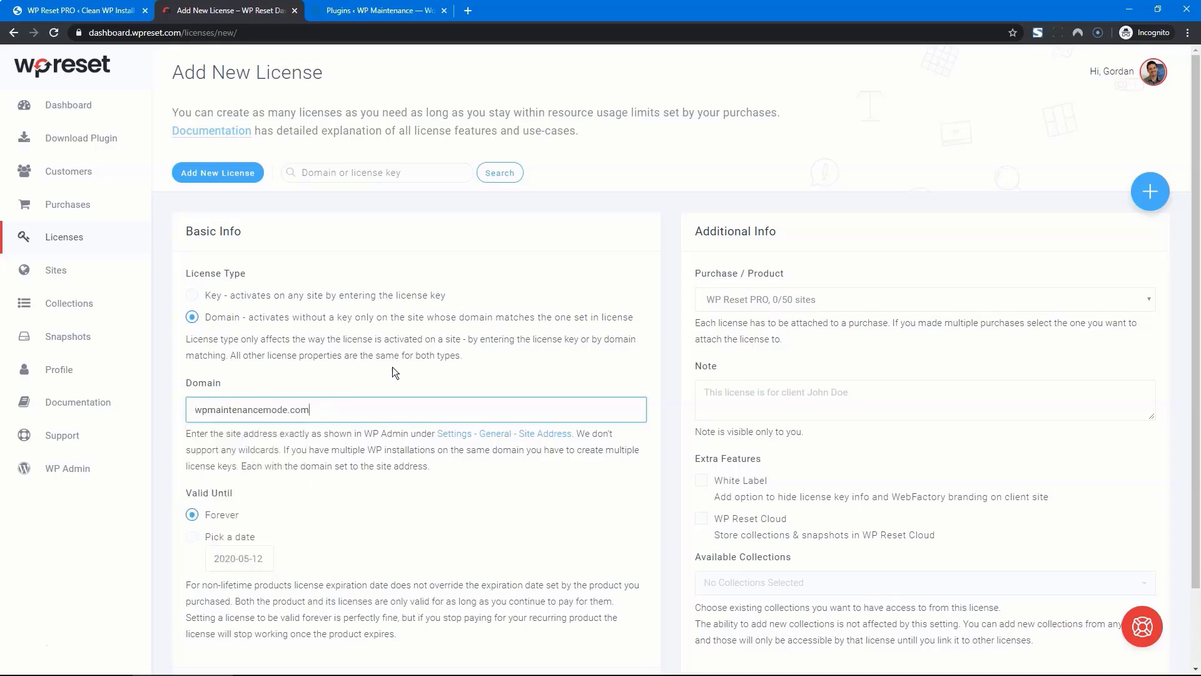
scroll(392, 367, "down", 2)
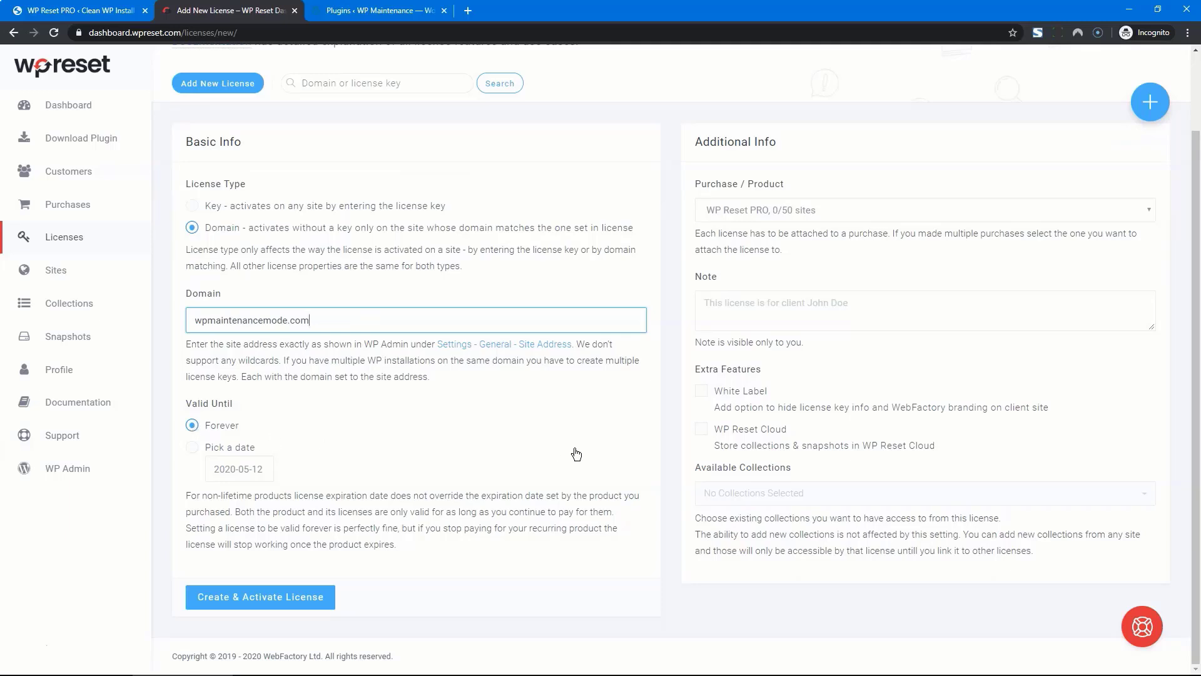
Add White Label, WP Reset Cloud and the my best plugins collection, then create the license
left_click(701, 391)
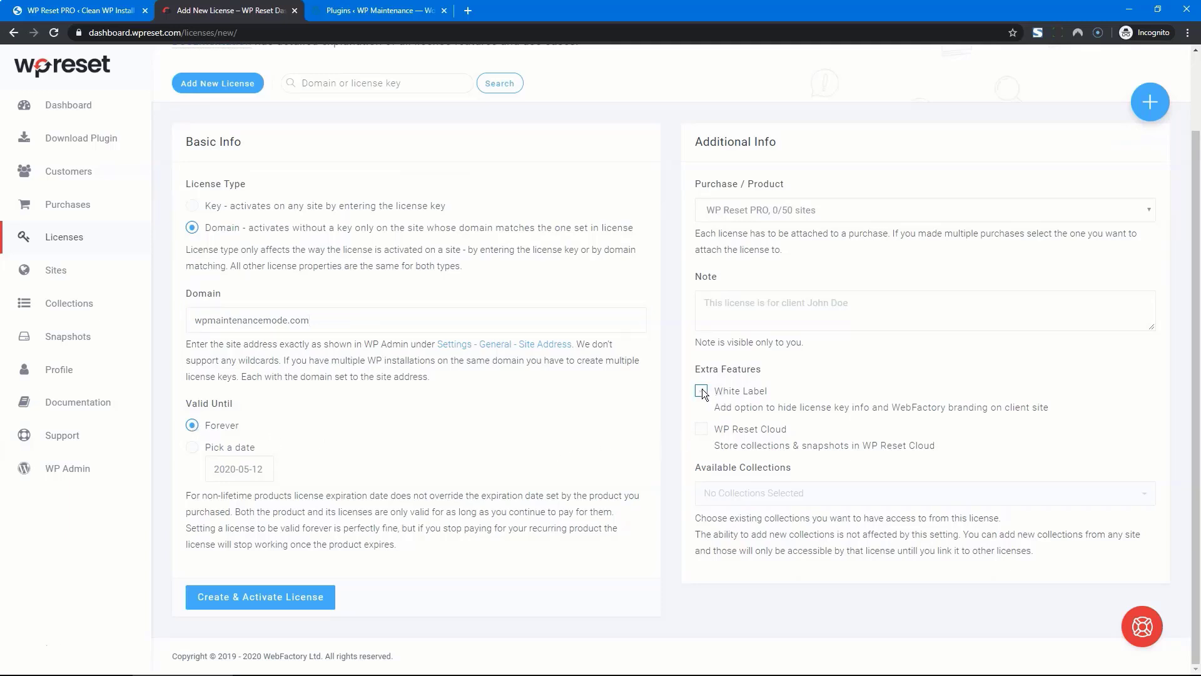
left_click(701, 429)
left_click(820, 494)
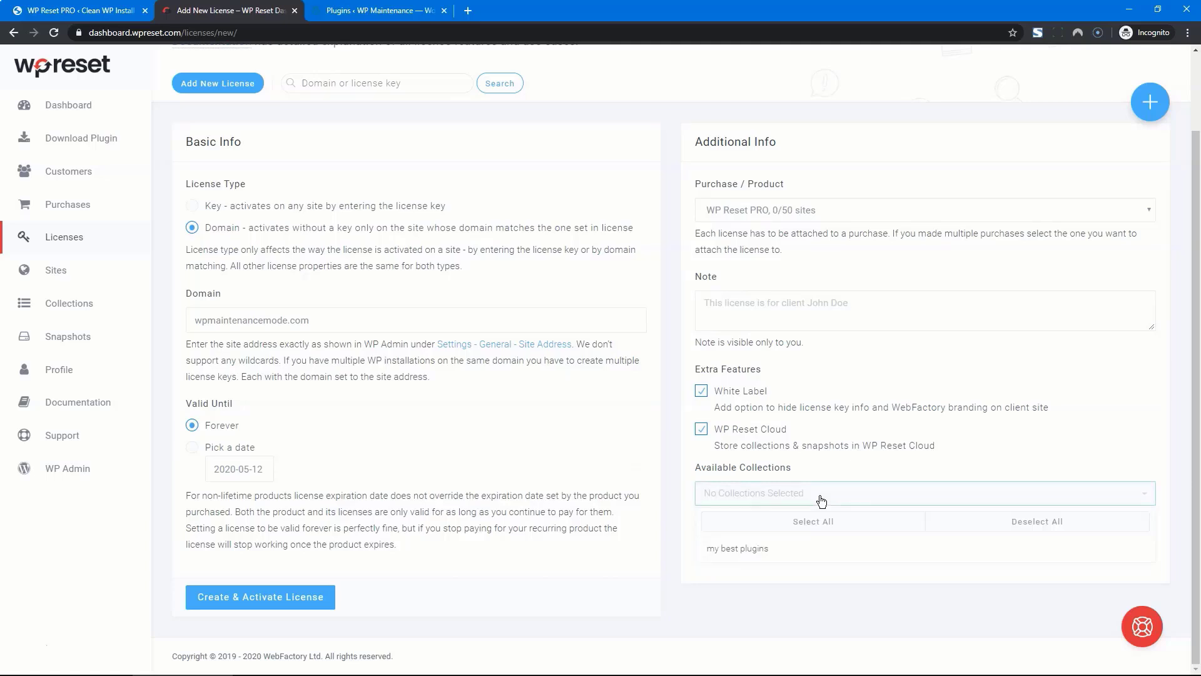
left_click(758, 554)
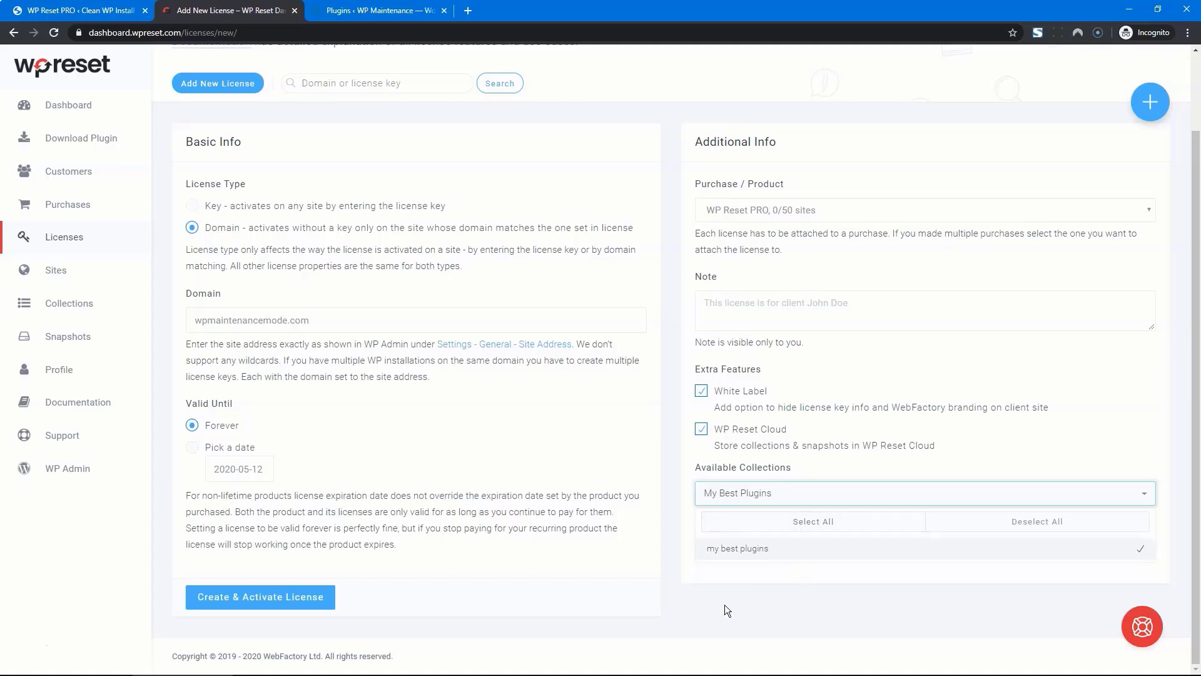
left_click(292, 598)
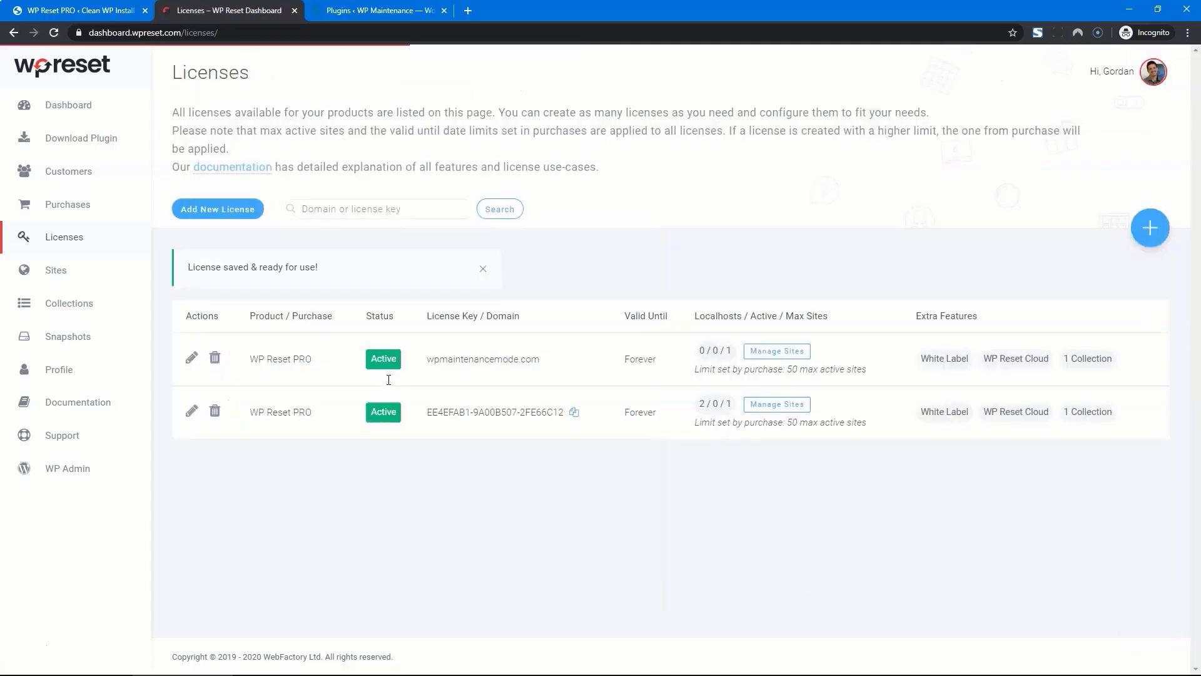
Activate WP Reset PRO keylessly on the WP Maintenance site and dismiss the onboarding welcome
key("ctrl+Tab")
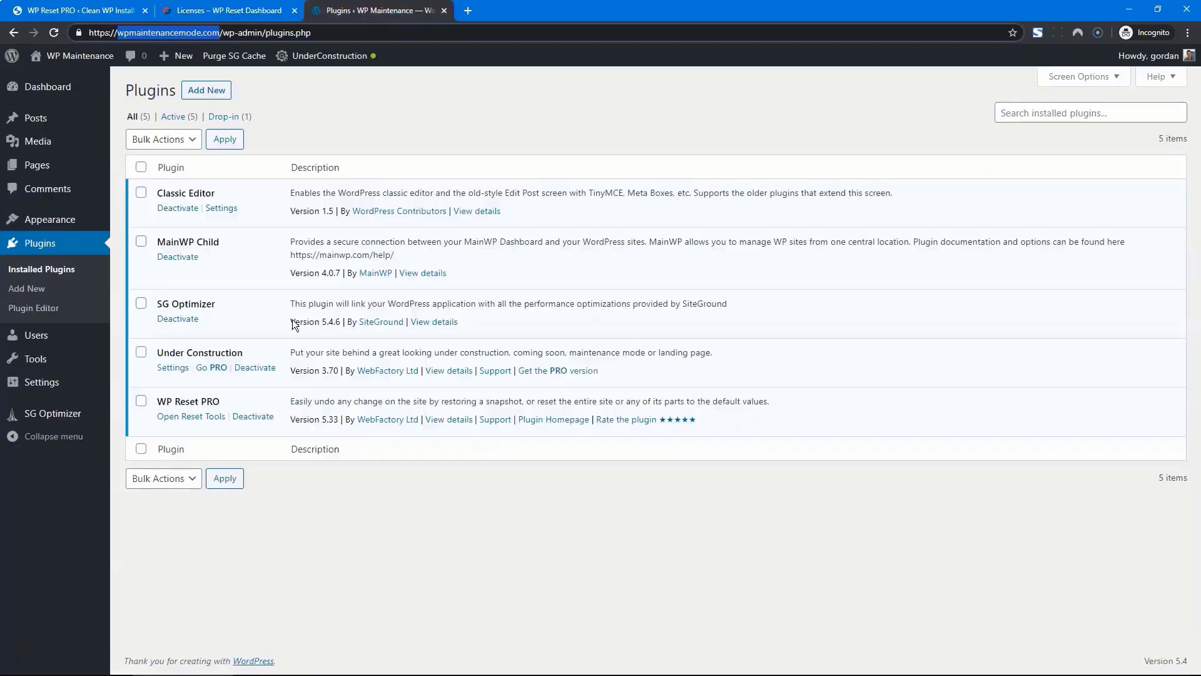
left_click(191, 417)
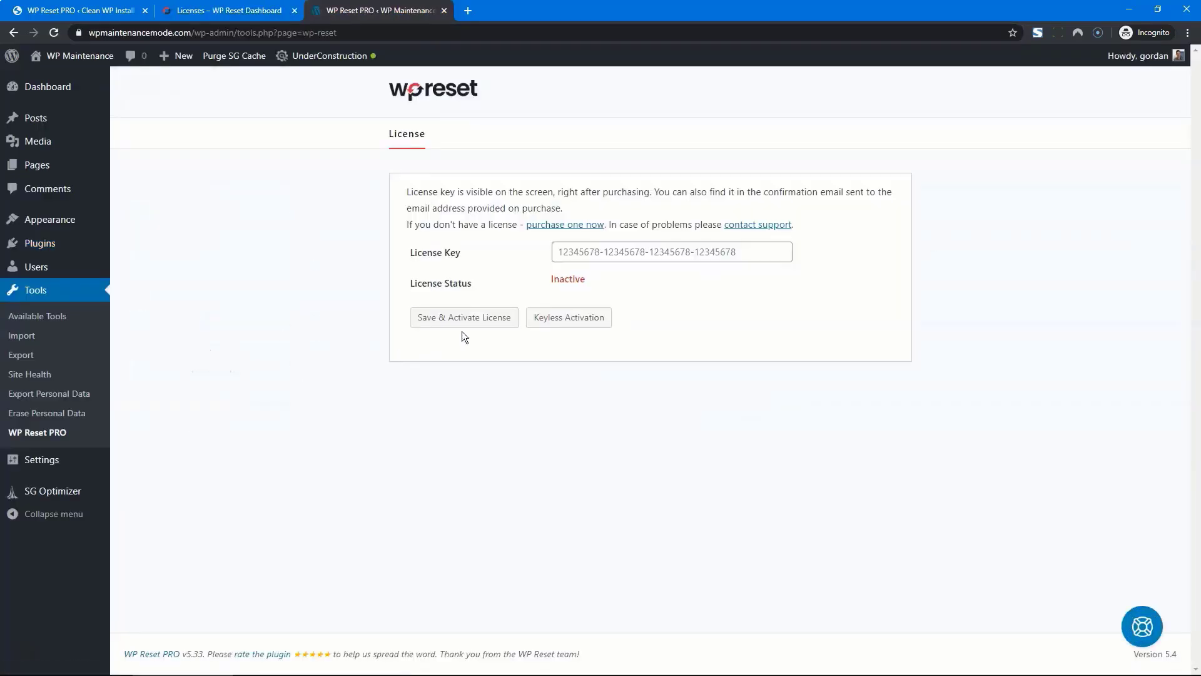
left_click(557, 325)
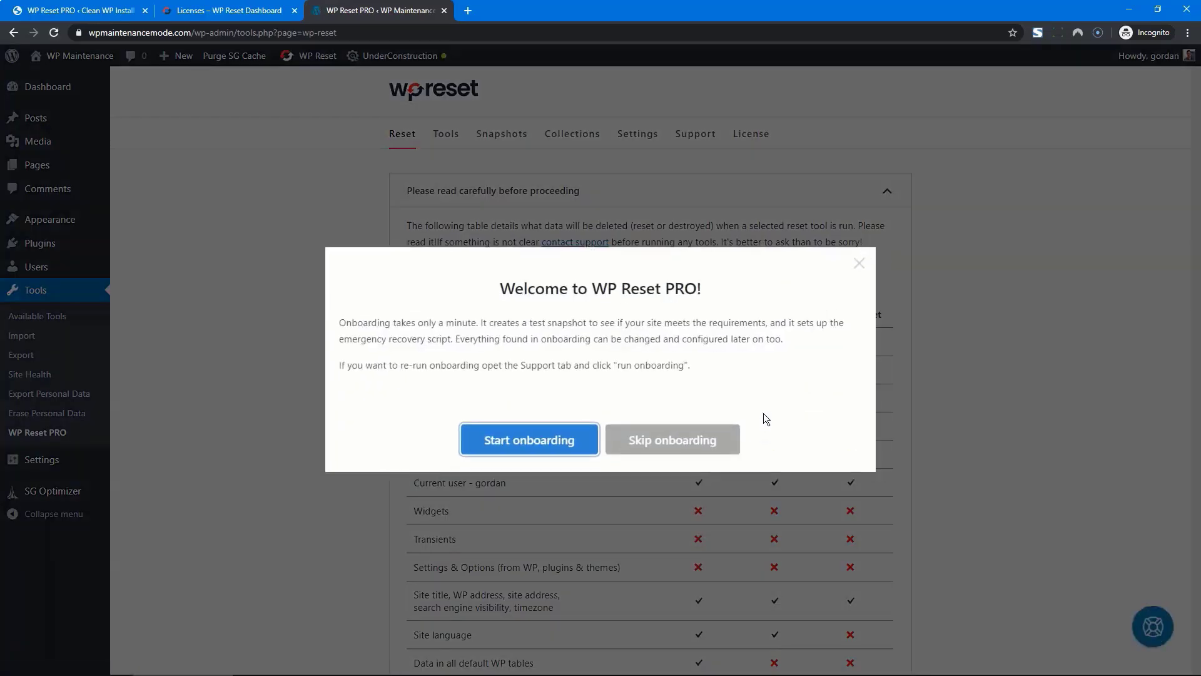
left_click(860, 263)
Confirm the license shows active forever, then enable White-Label License Mode
left_click(747, 143)
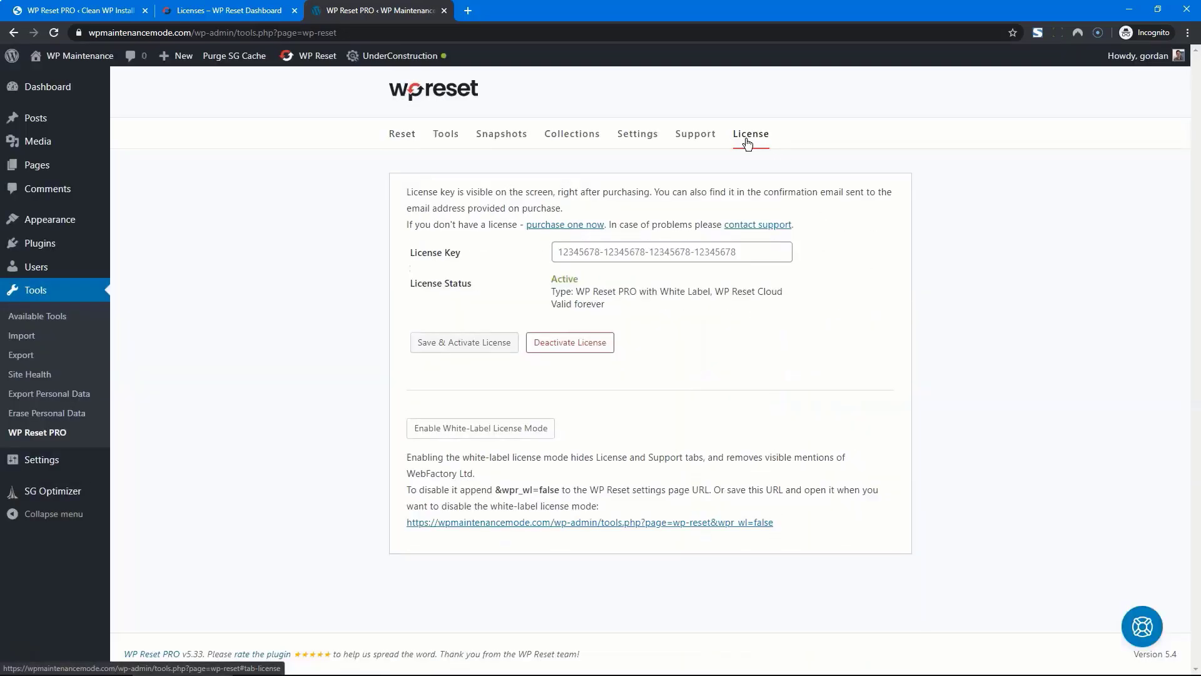
left_click(732, 254)
left_click(735, 324)
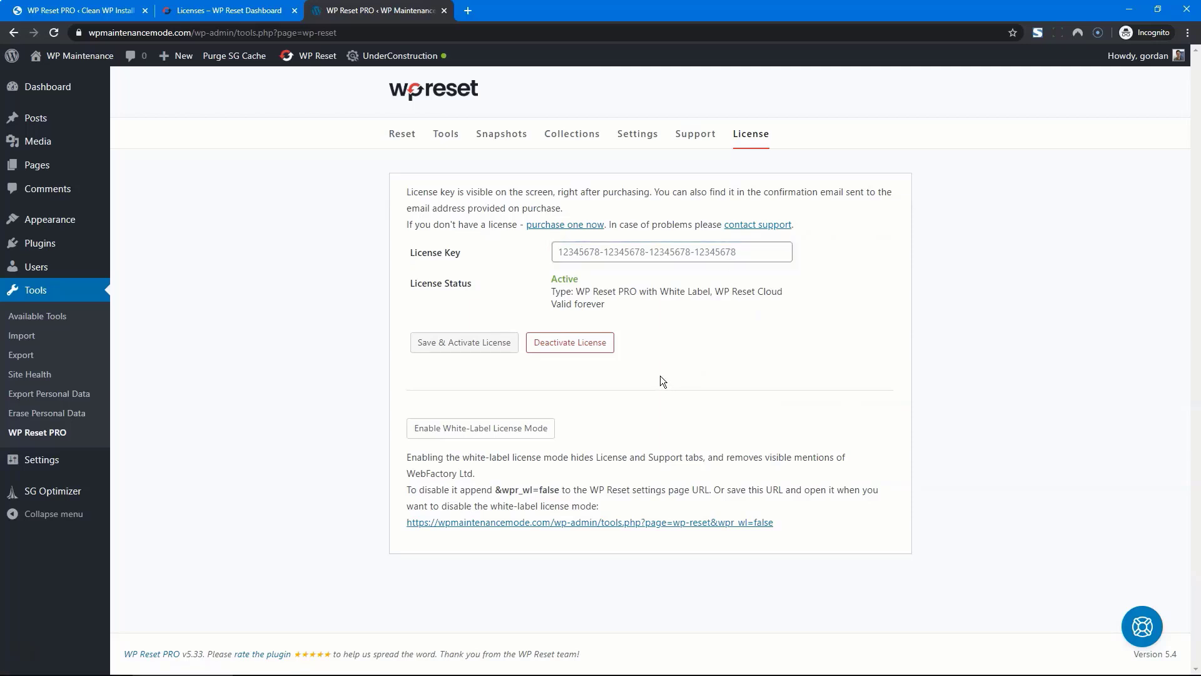
left_click(608, 522)
left_click(516, 432)
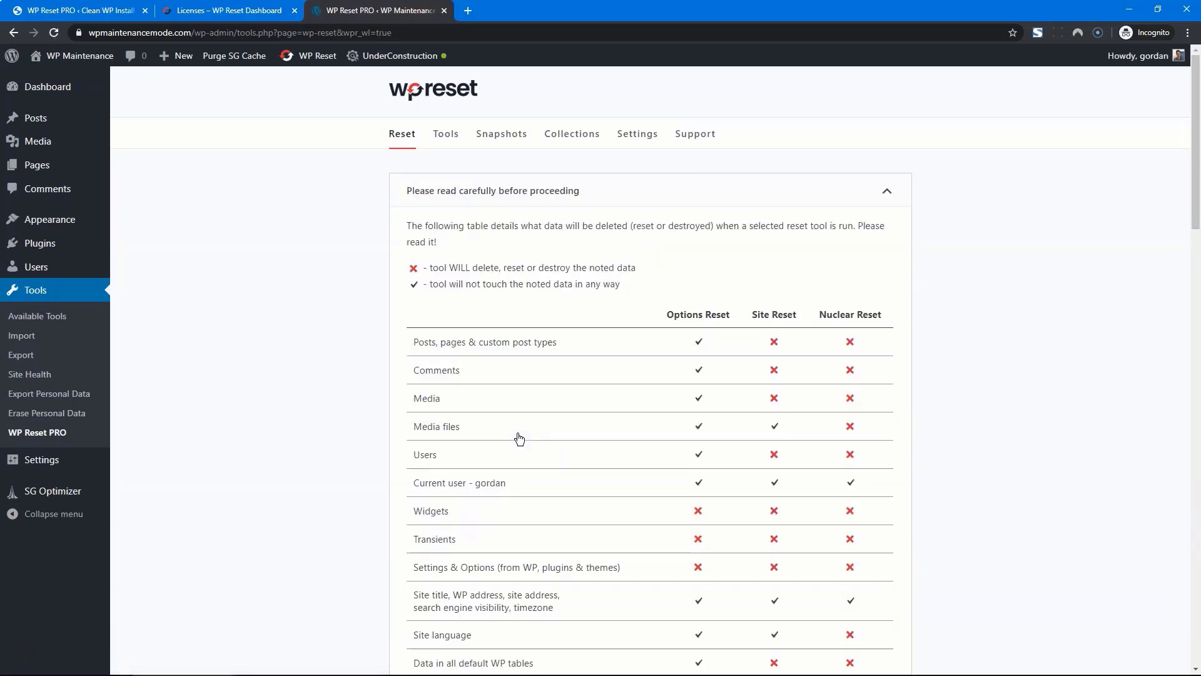
left_click(693, 133)
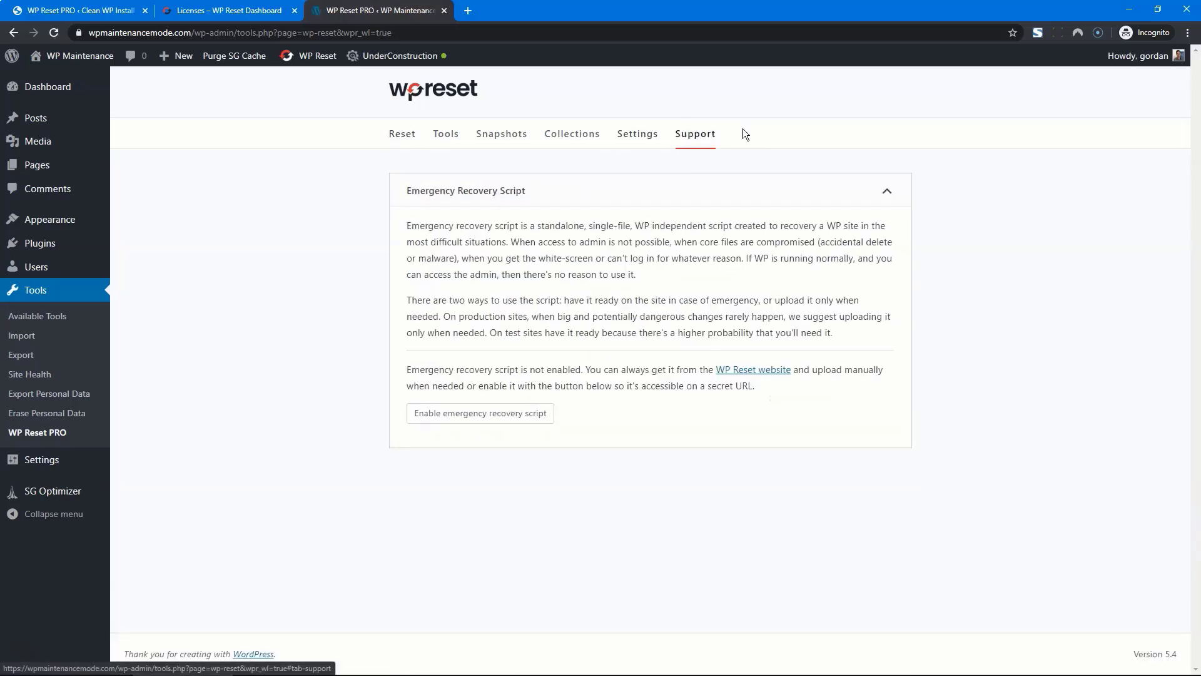
List the dashboard's Sites to confirm wpmaintenancemode.com runs WPR v5.33 under a Keyless Domain License
left_click(228, 11)
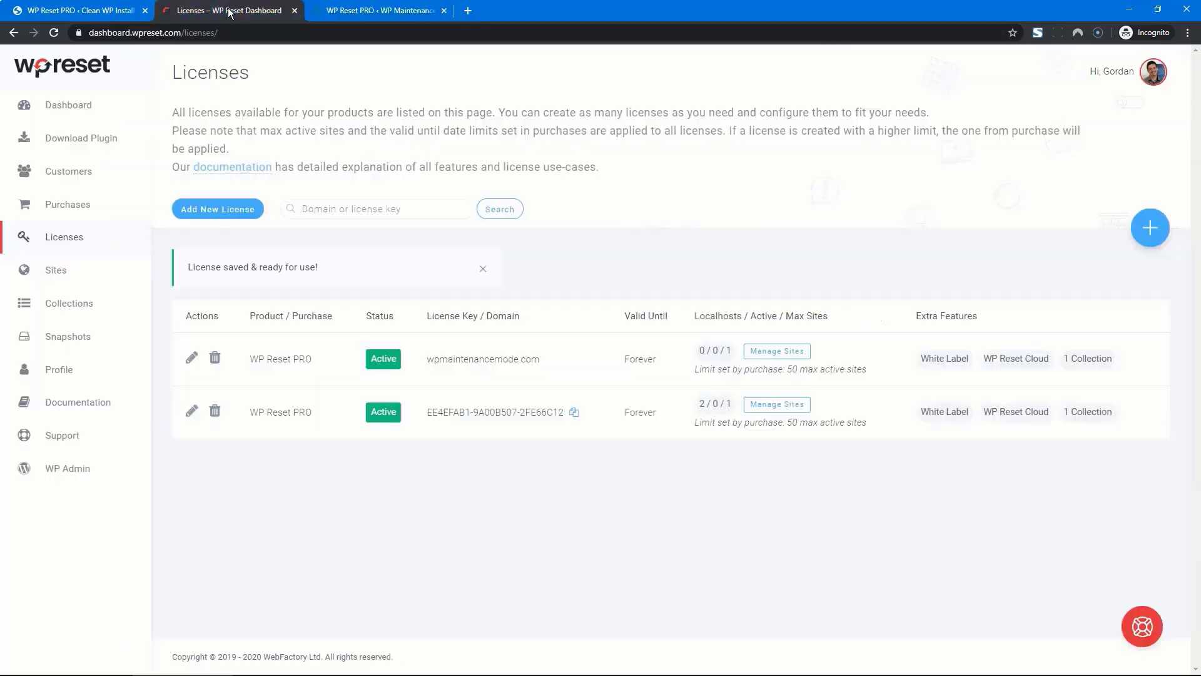
left_click(64, 275)
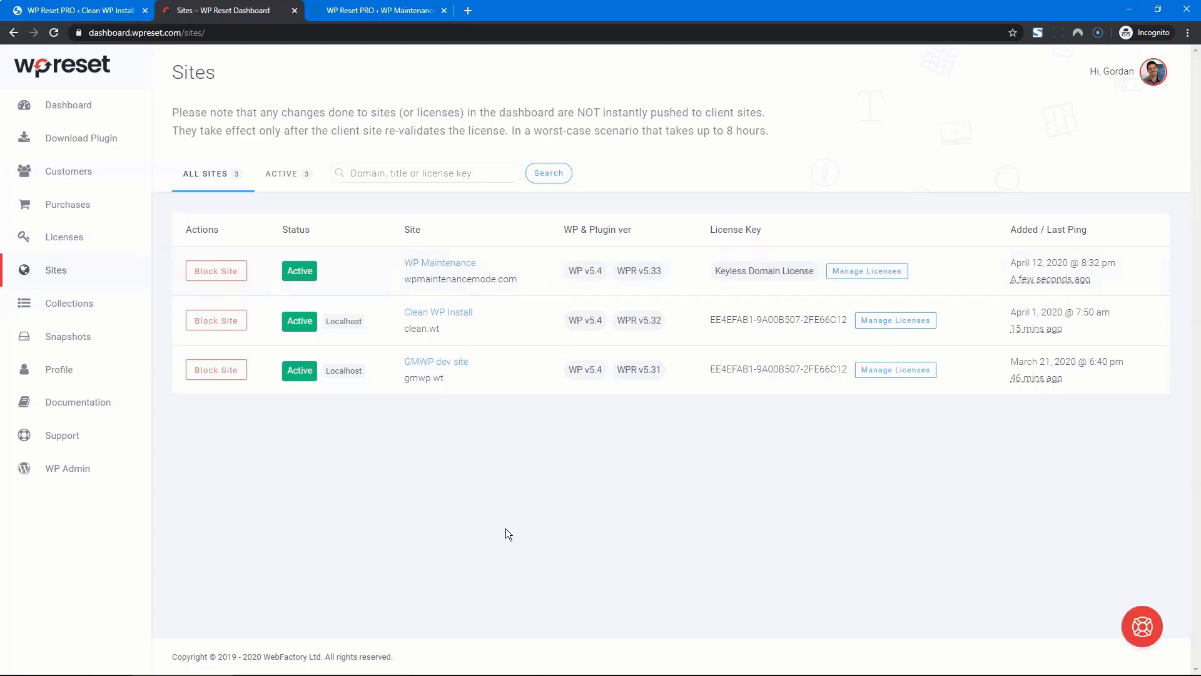
mouse_move(718, 274)
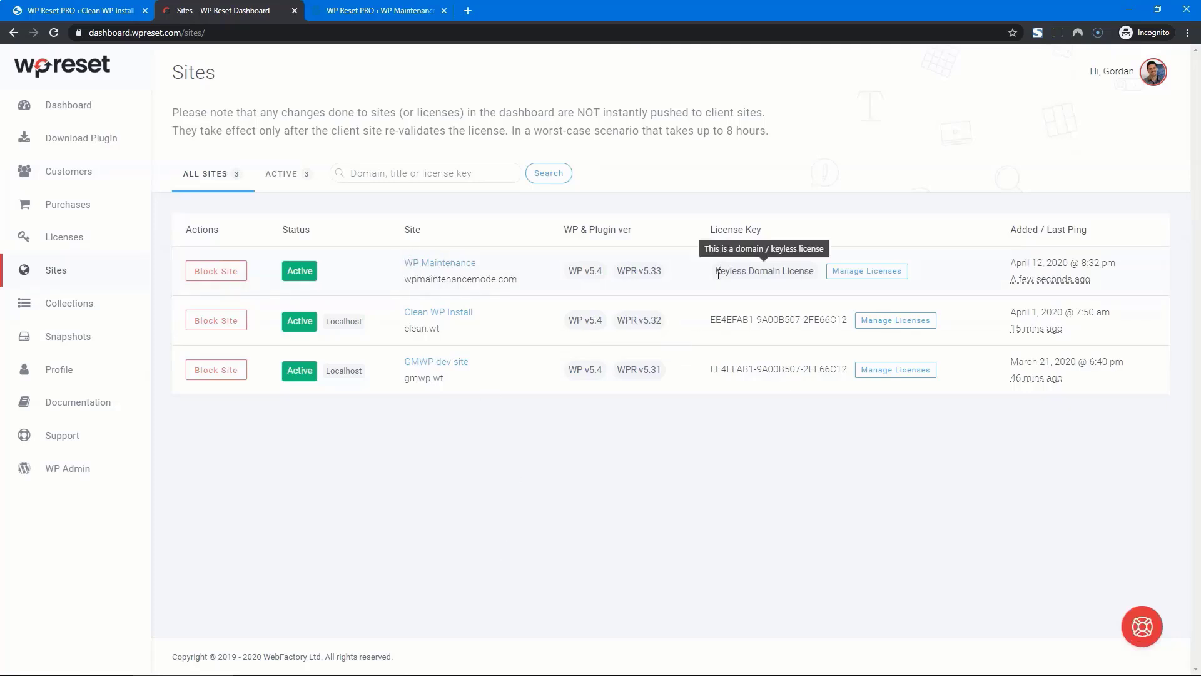